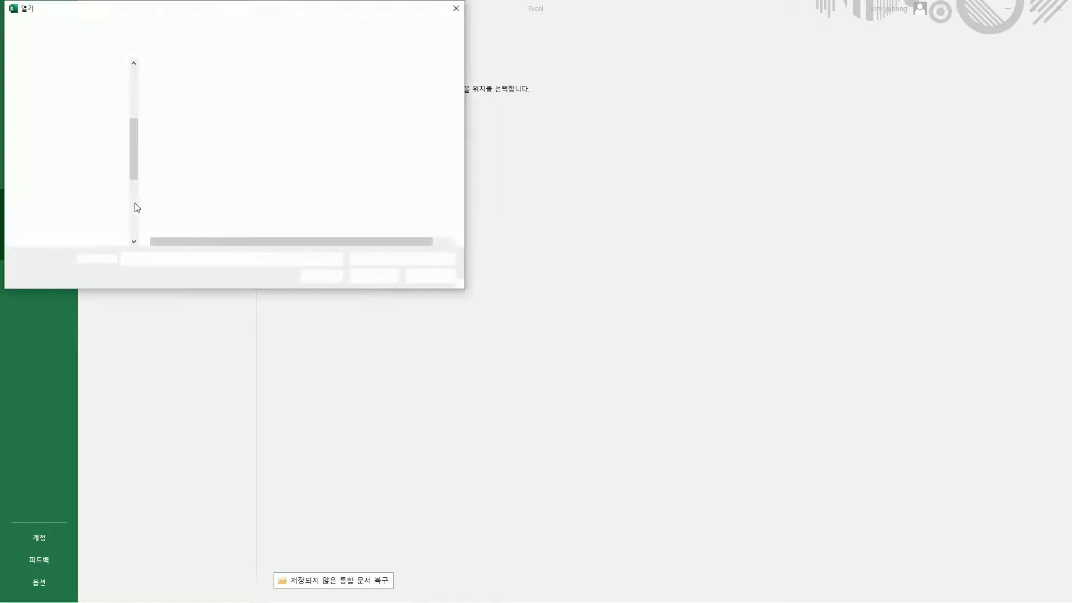
pyautogui.moveTo(86, 33); pyautogui.dragTo(257, 35)
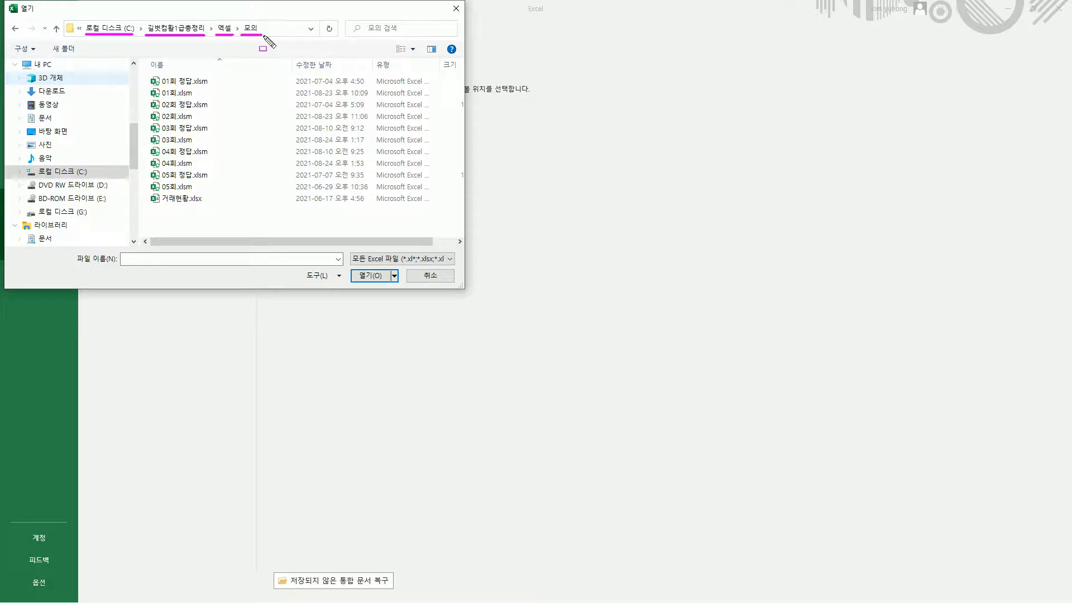
pyautogui.moveTo(149, 73)
pyautogui.mouseDown()
pyautogui.moveTo(179, 200)
pyautogui.moveTo(215, 212)
pyautogui.mouseUp()
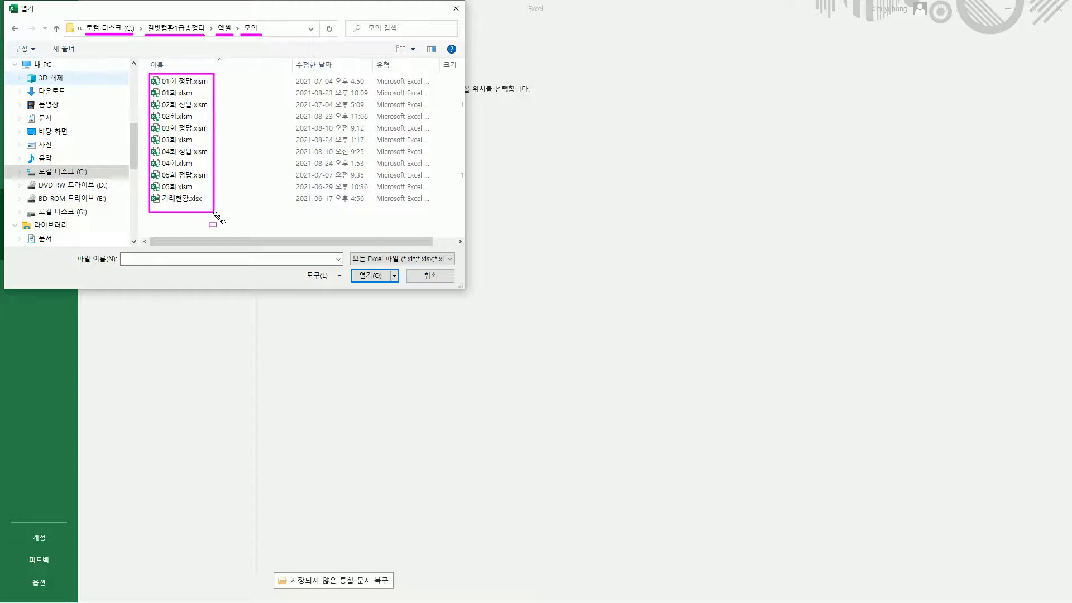
pyautogui.press('Escape')
# Open the workbook 05회.xlsm with its file password and enable its blocked active content.
pyautogui.click(186, 189)
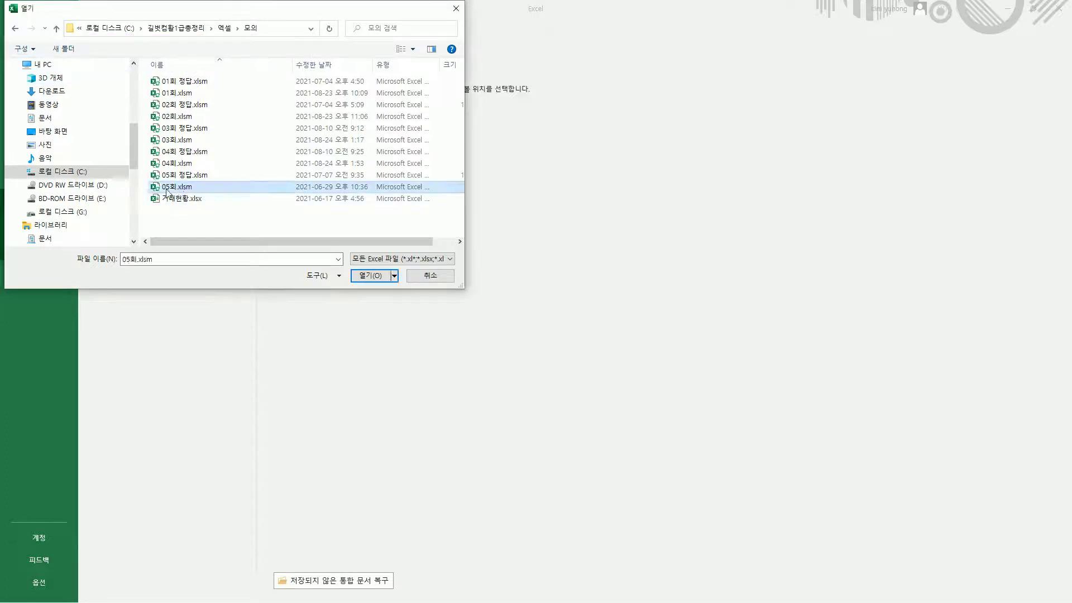
pyautogui.click(372, 279)
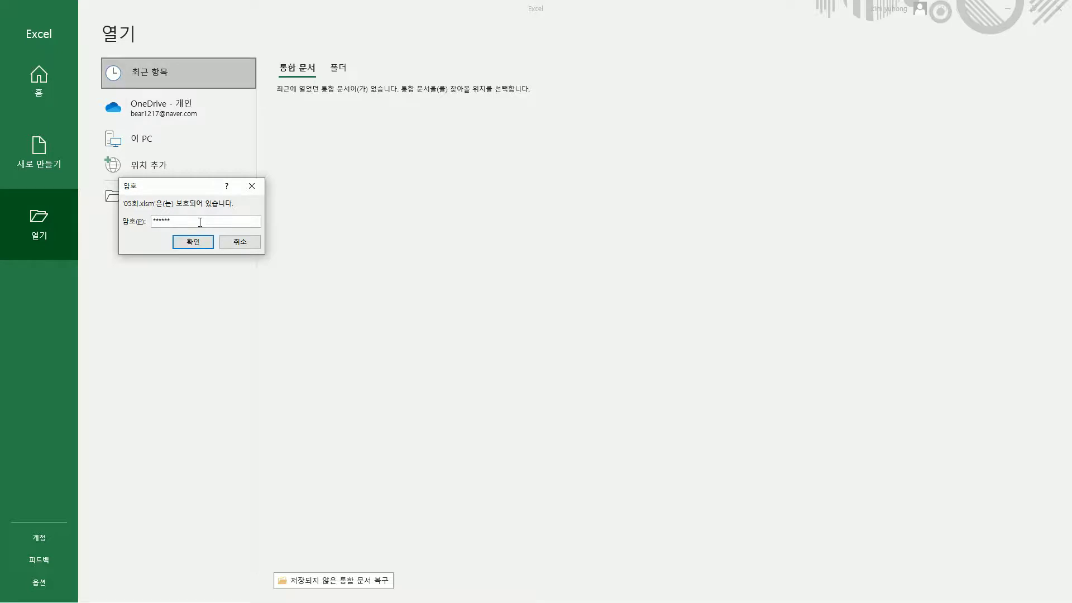
pyautogui.click(195, 242)
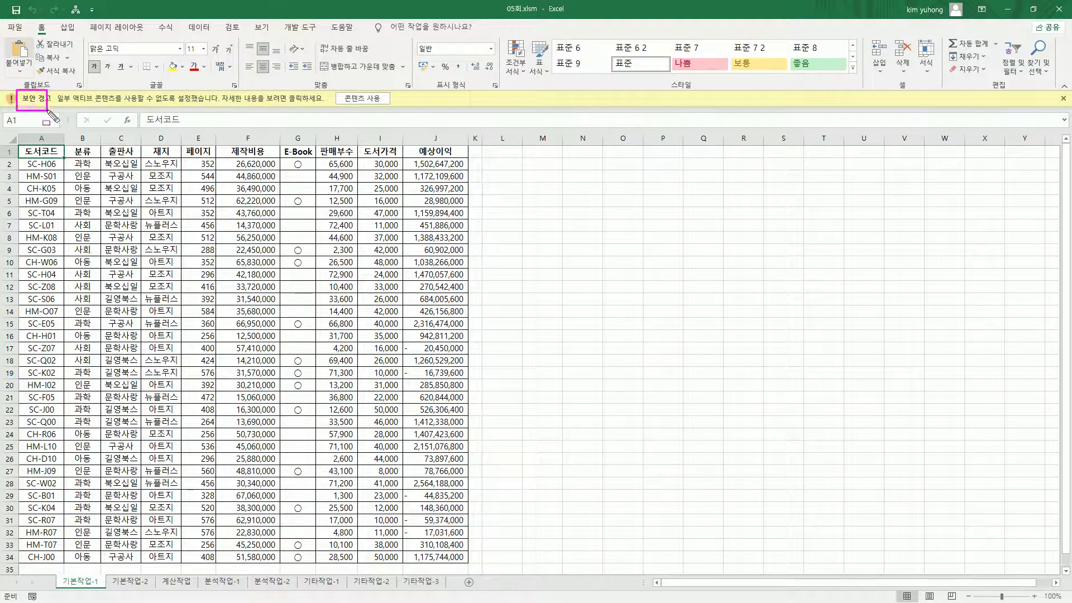
pyautogui.click(363, 102)
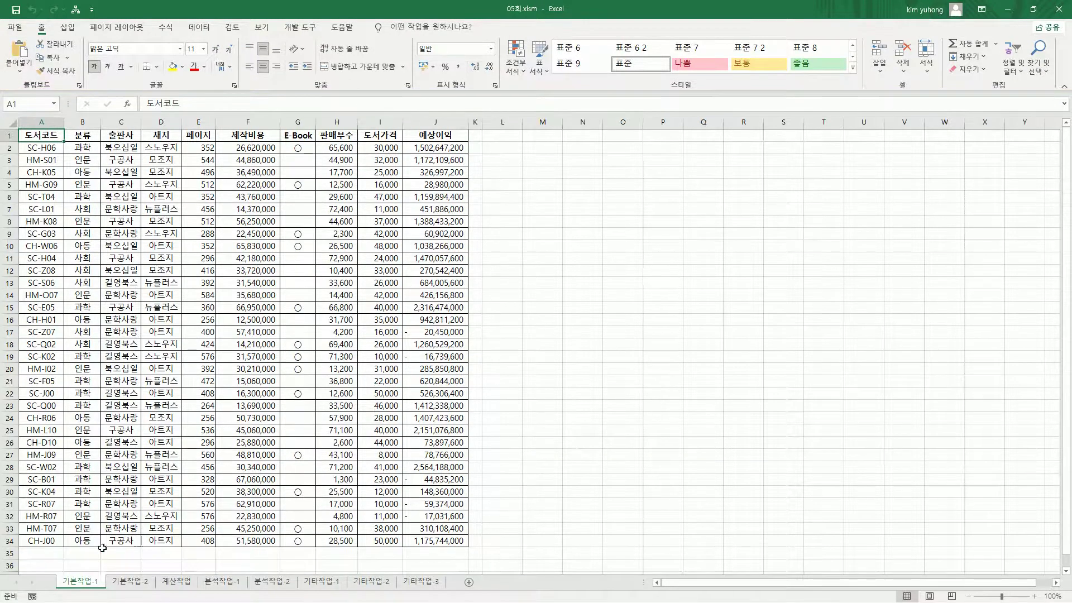
# Examine the workbook's sheets and the book data on the 기본작업-1 sheet alongside the advanced filter task.
pyautogui.moveTo(54, 566)
pyautogui.mouseDown()
pyautogui.moveTo(102, 590)
pyautogui.moveTo(462, 590)
pyautogui.moveTo(444, 591)
pyautogui.mouseUp()
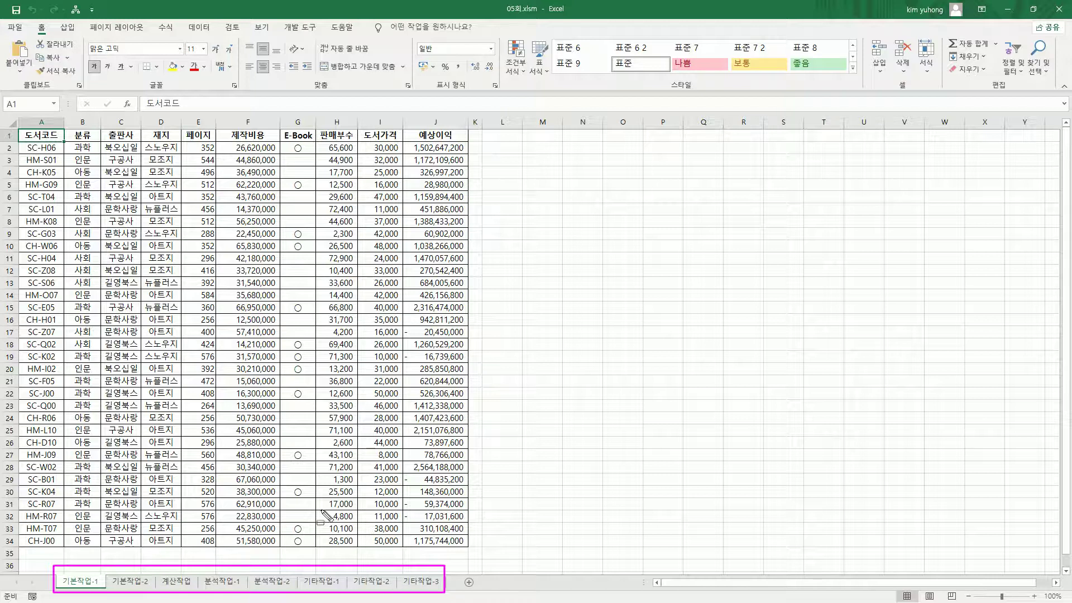
pyautogui.press('Escape')
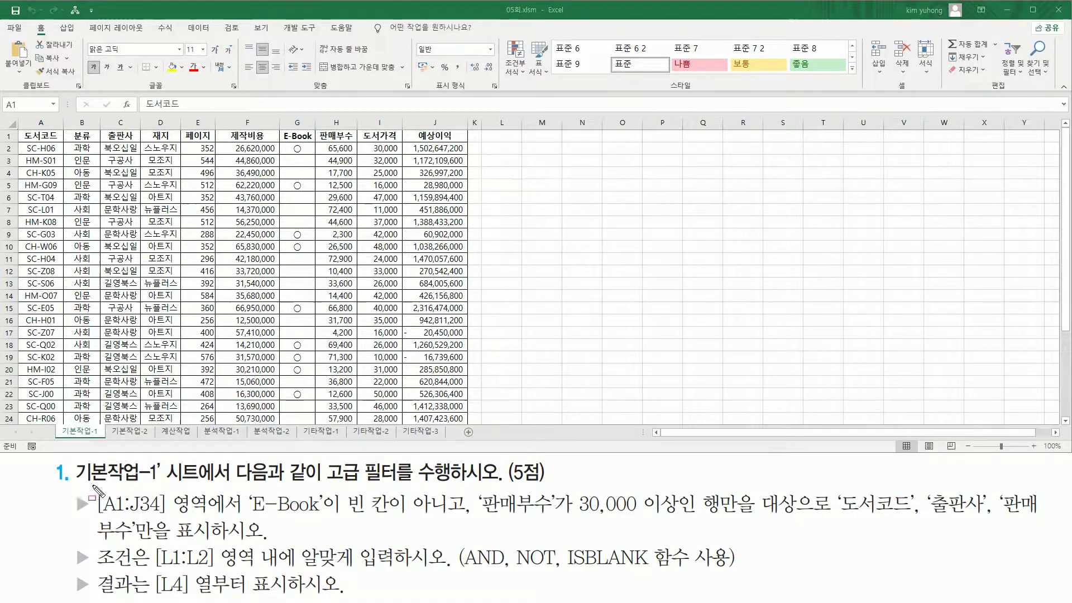
pyautogui.moveTo(71, 484); pyautogui.dragTo(161, 463)
pyautogui.moveTo(54, 425); pyautogui.dragTo(104, 441)
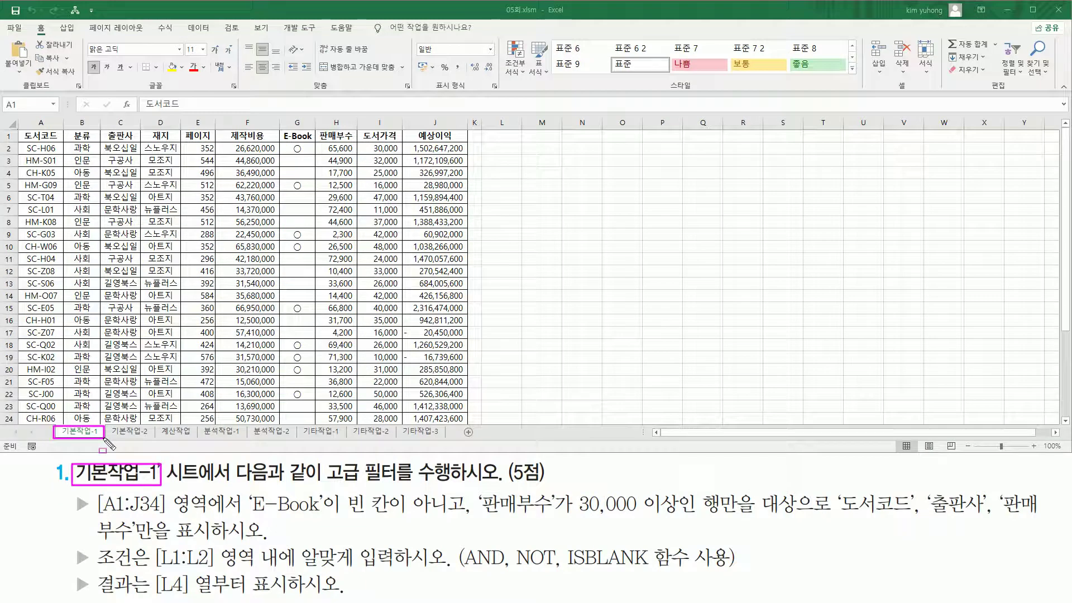
pyautogui.press('Escape')
pyautogui.scroll(-3, 183, 233)
pyautogui.scroll(3, 182, 233)
pyautogui.scroll(3, 183, 233)
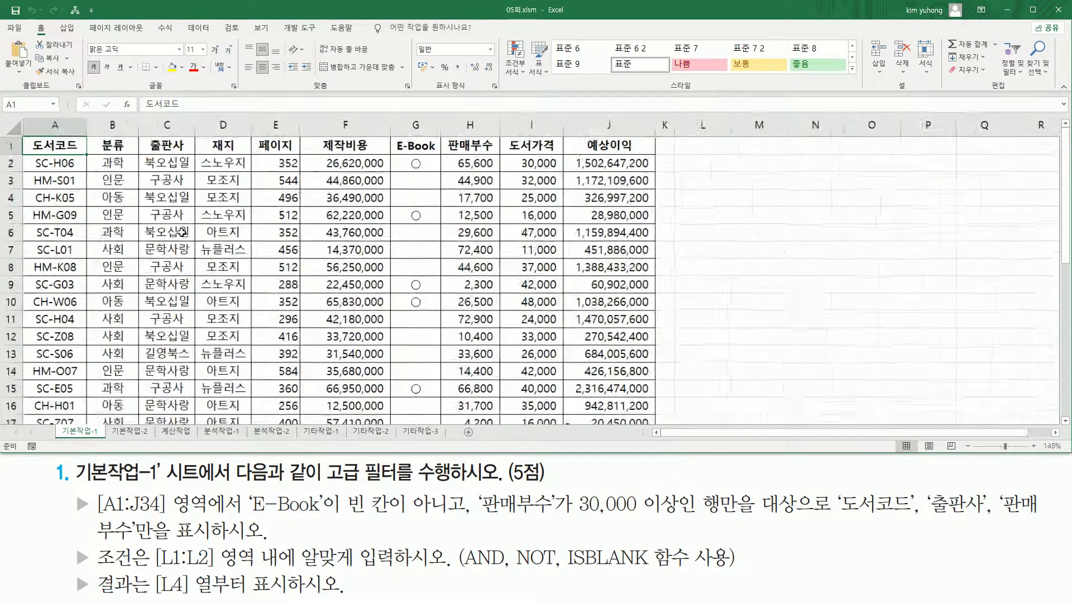
pyautogui.scroll(1, 183, 233)
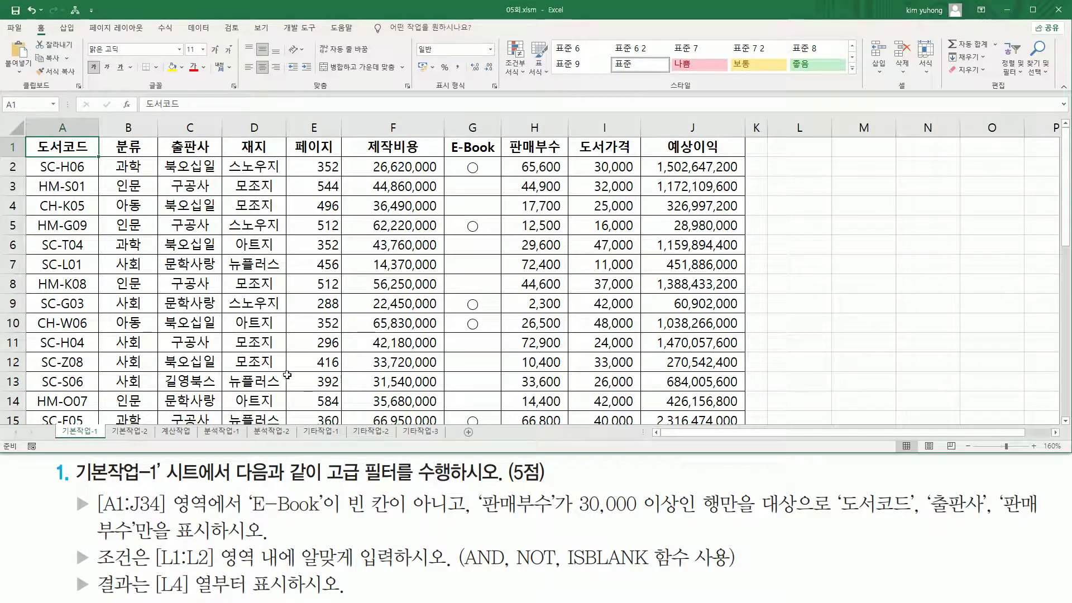
pyautogui.moveTo(323, 481); pyautogui.dragTo(394, 482)
pyautogui.moveTo(499, 482); pyautogui.dragTo(553, 482)
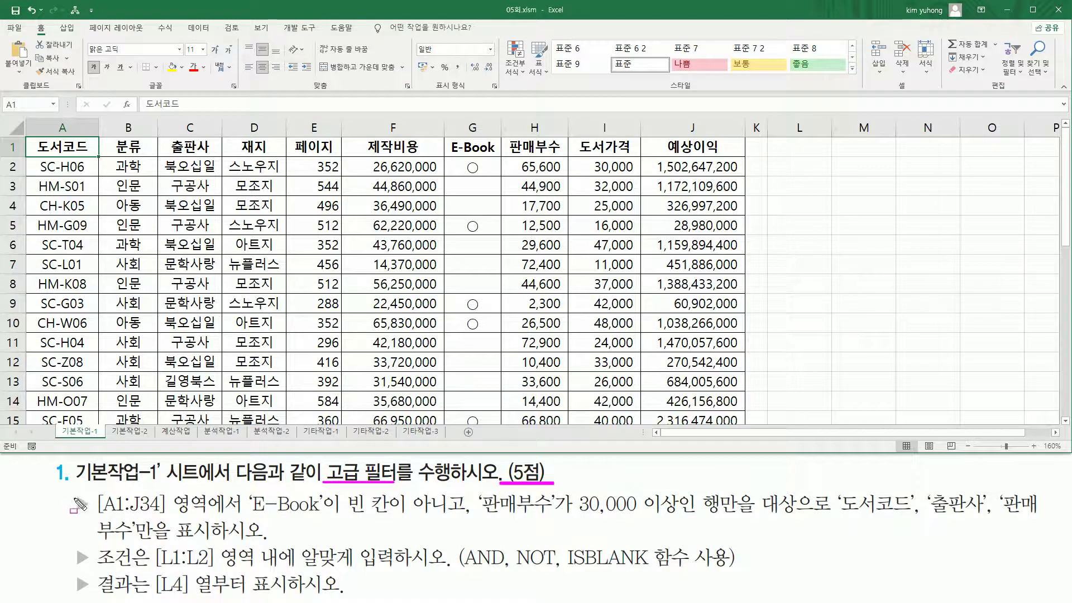
pyautogui.press('Escape')
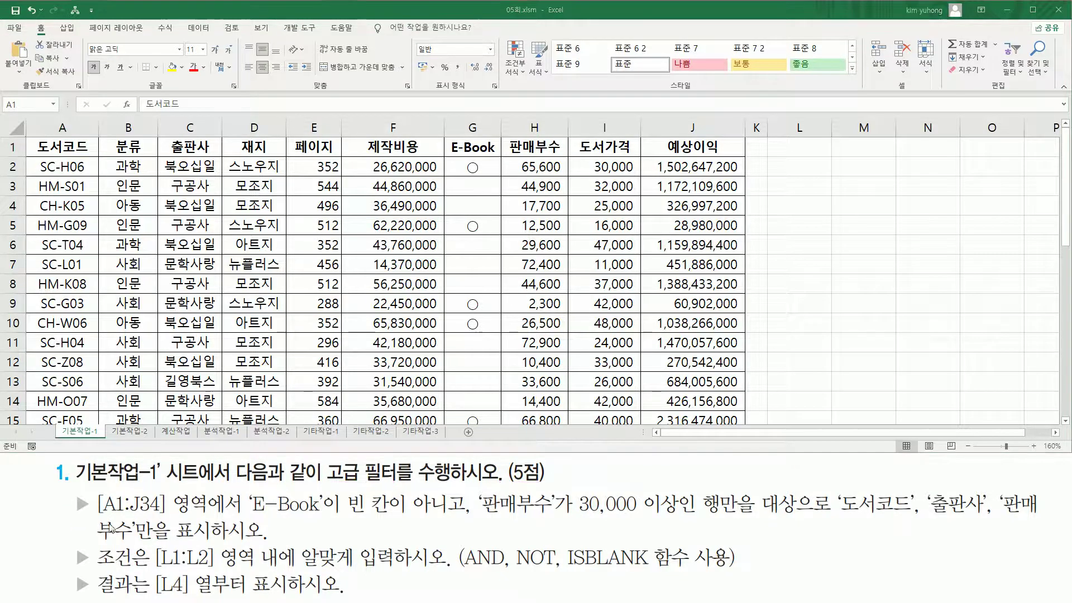
# Examine the filter conditions for E-Book and 판매부수 in range A1:J34 and the fields required in the output.
pyautogui.moveTo(95, 510)
pyautogui.mouseDown()
pyautogui.moveTo(162, 515)
pyautogui.moveTo(181, 493)
pyautogui.moveTo(218, 490)
pyautogui.mouseUp()
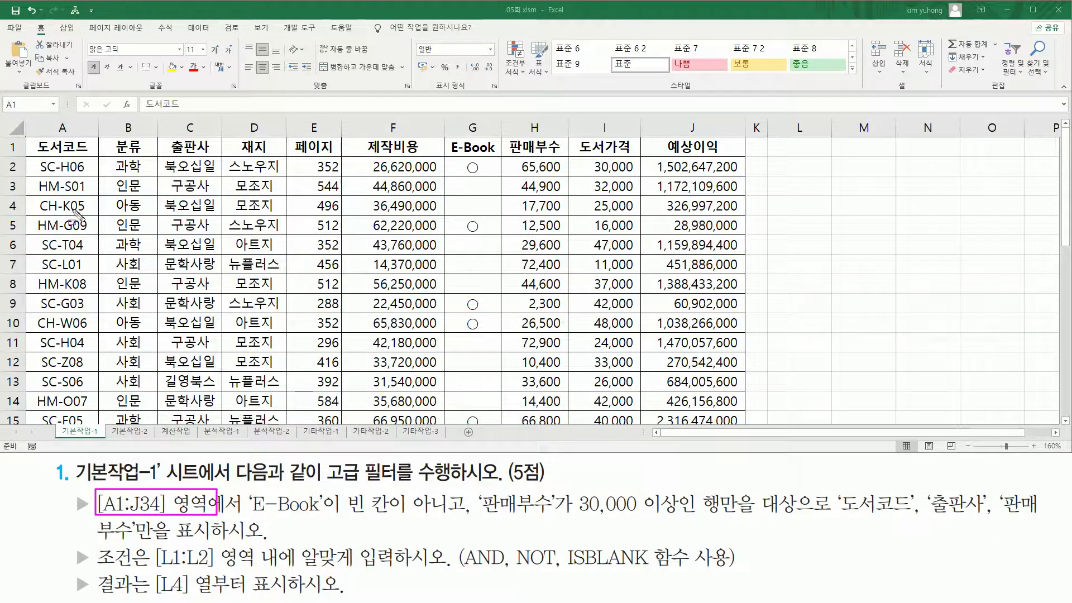
pyautogui.moveTo(29, 138)
pyautogui.mouseDown()
pyautogui.moveTo(28, 152)
pyautogui.moveTo(88, 157)
pyautogui.moveTo(620, 341)
pyautogui.moveTo(745, 432)
pyautogui.mouseUp()
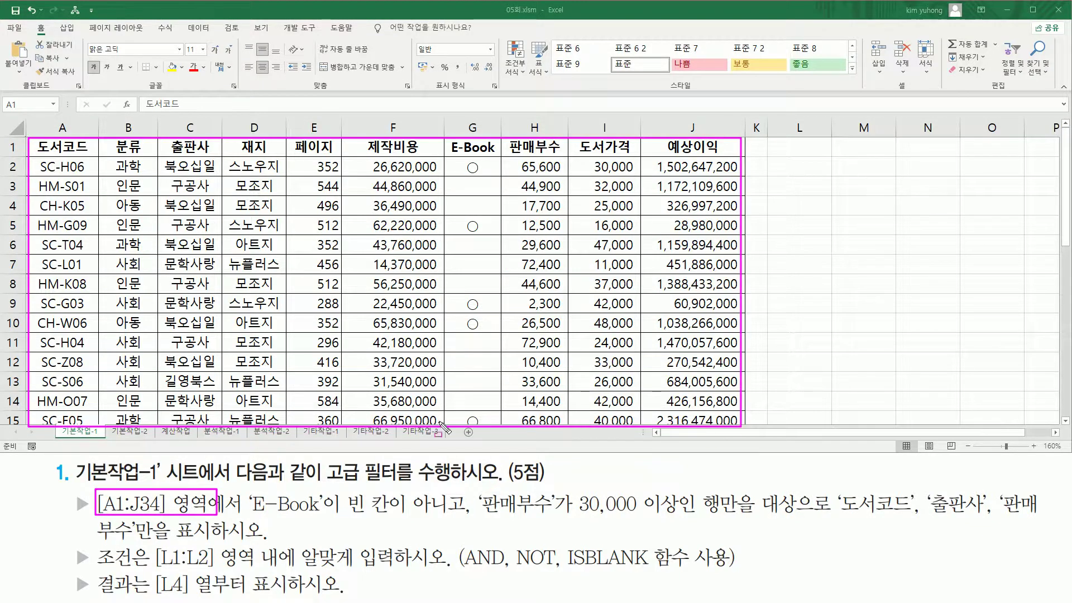
pyautogui.moveTo(253, 511); pyautogui.dragTo(326, 512)
pyautogui.moveTo(449, 140); pyautogui.dragTo(496, 426)
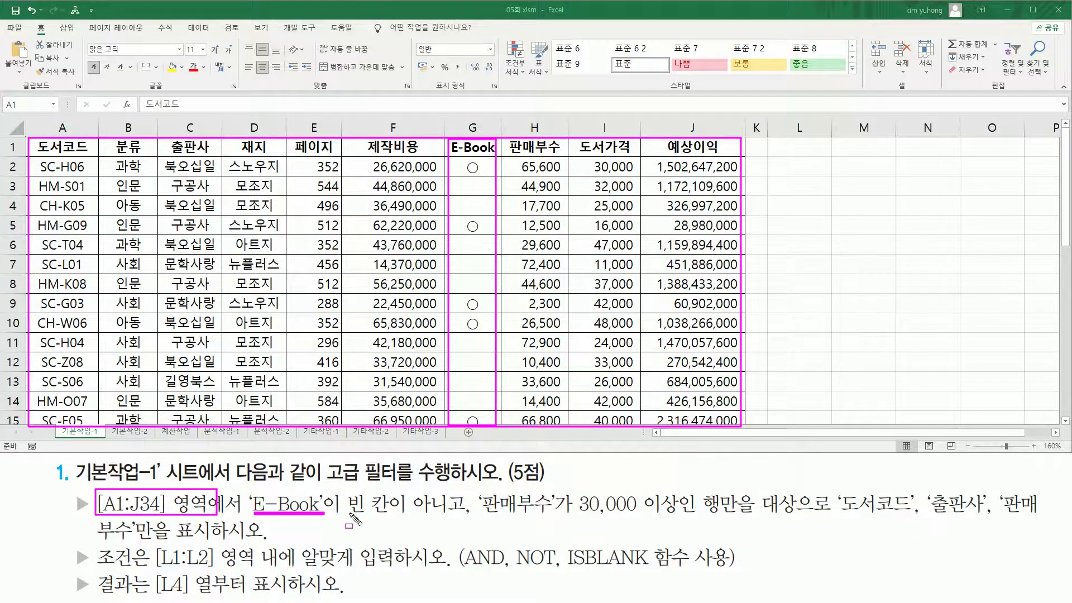
pyautogui.moveTo(346, 517)
pyautogui.mouseDown()
pyautogui.moveTo(461, 522)
pyautogui.moveTo(465, 494)
pyautogui.mouseUp()
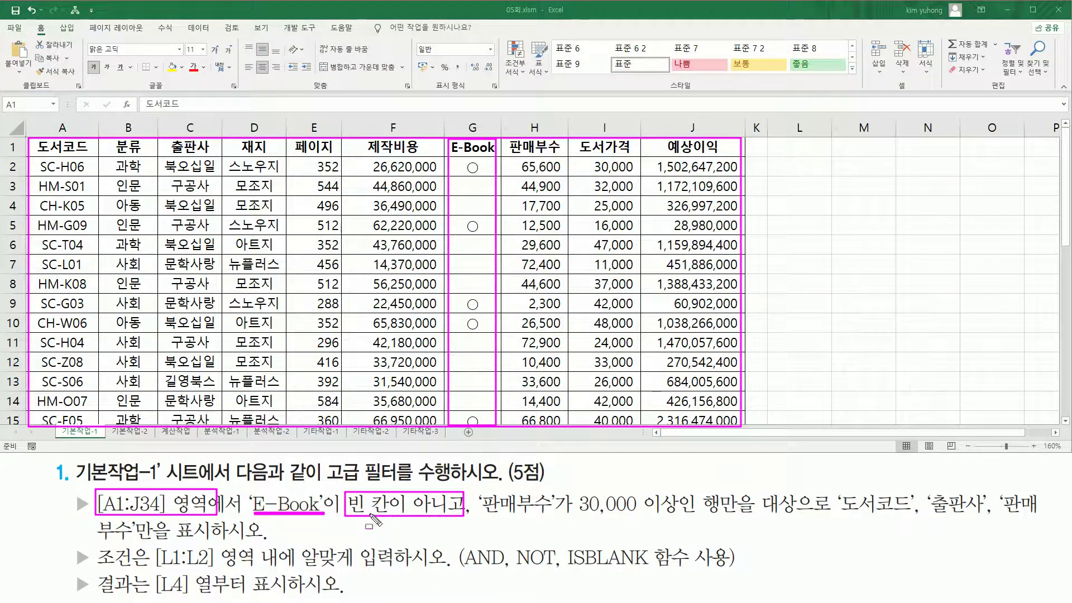
pyautogui.moveTo(565, 570); pyautogui.dragTo(653, 570)
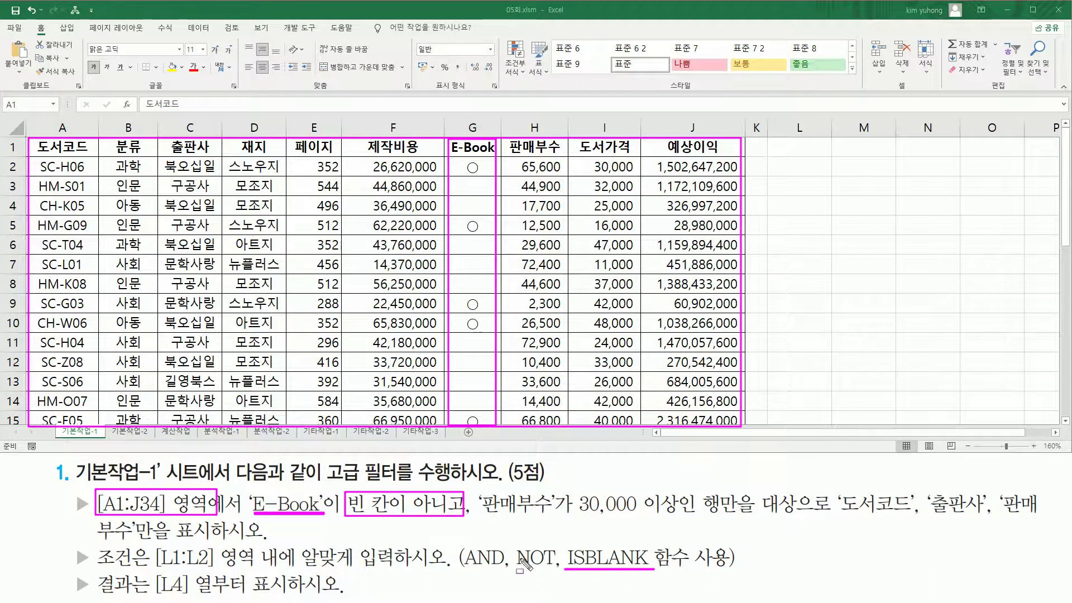
pyautogui.moveTo(513, 543)
pyautogui.mouseDown()
pyautogui.moveTo(537, 575)
pyautogui.moveTo(660, 575)
pyautogui.mouseUp()
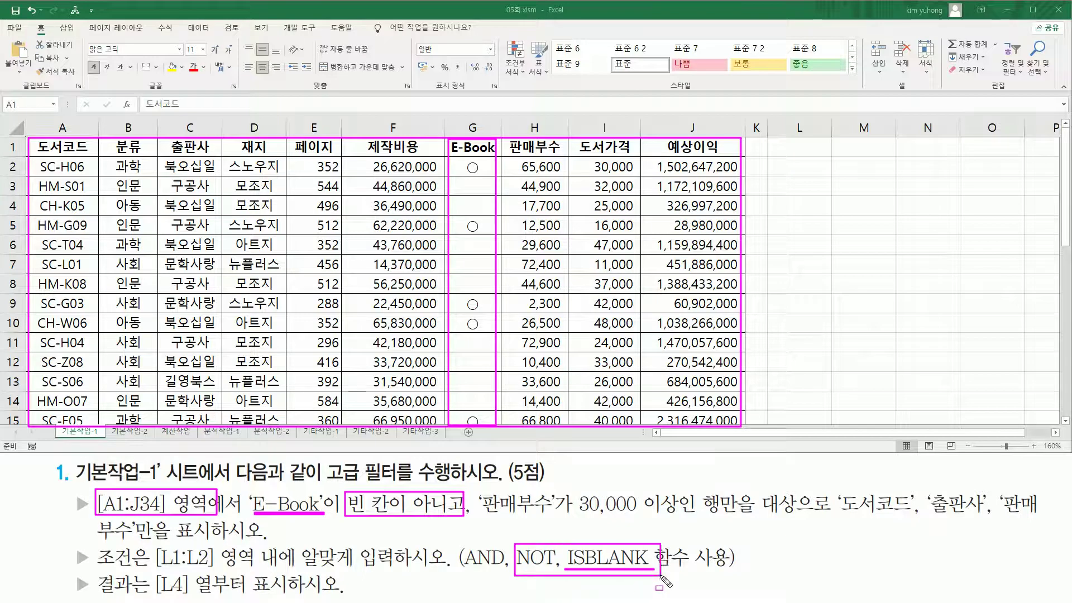
pyautogui.moveTo(479, 514); pyautogui.dragTo(552, 514)
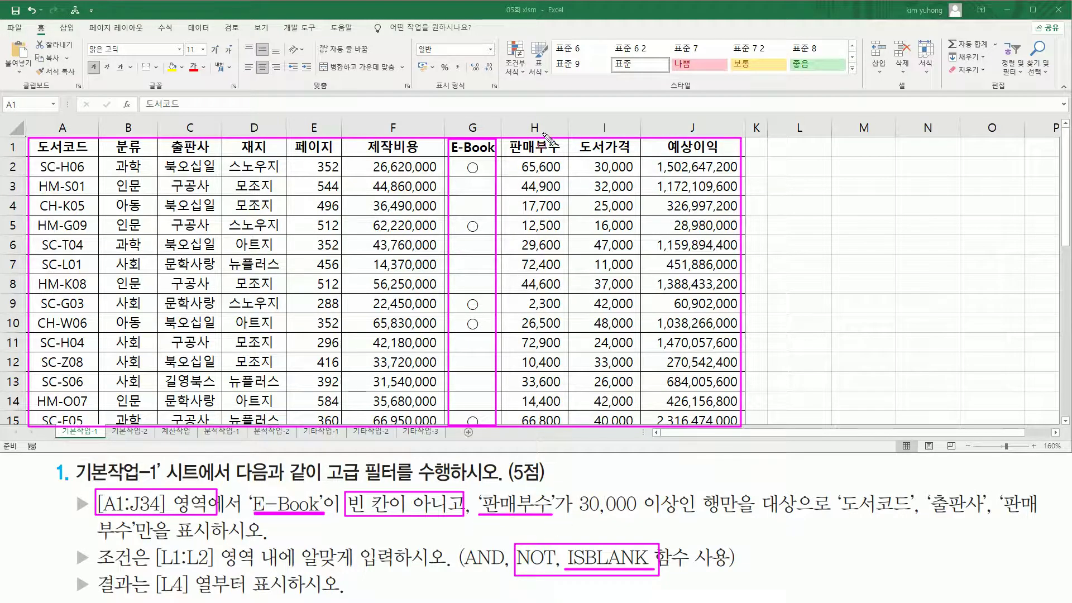
pyautogui.moveTo(507, 140)
pyautogui.mouseDown()
pyautogui.moveTo(544, 268)
pyautogui.moveTo(569, 429)
pyautogui.mouseUp()
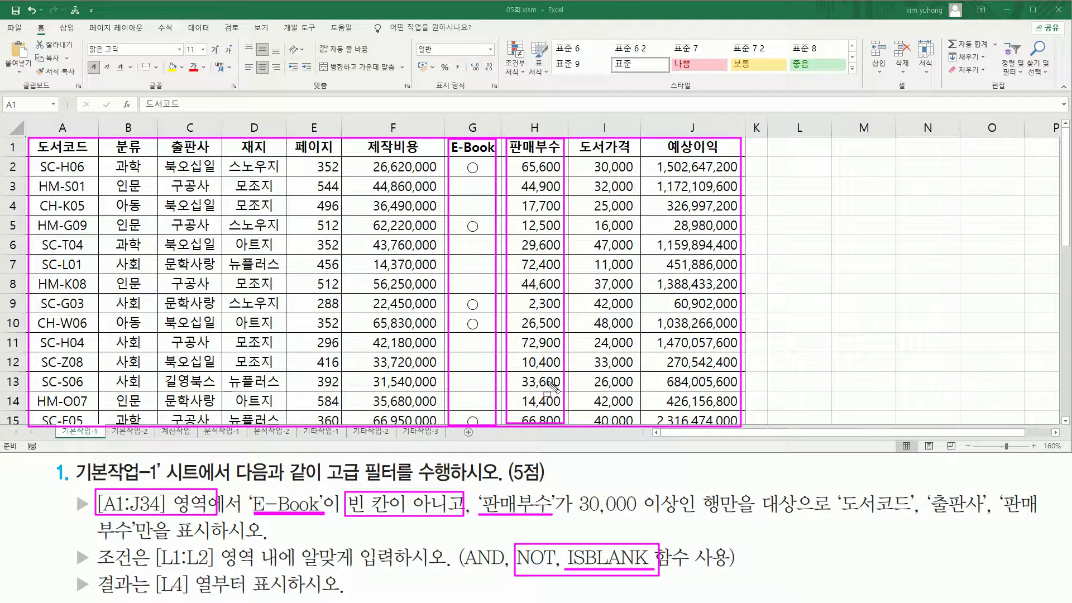
pyautogui.moveTo(578, 517); pyautogui.dragTo(734, 515)
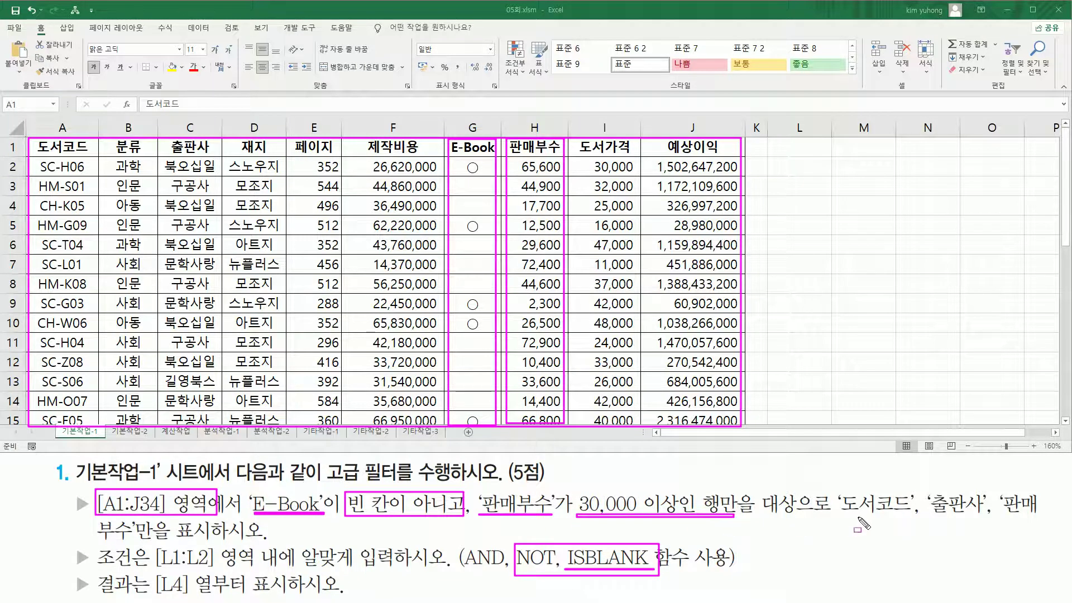
pyautogui.moveTo(837, 517); pyautogui.dragTo(1036, 517)
pyautogui.moveTo(97, 541); pyautogui.dragTo(213, 540)
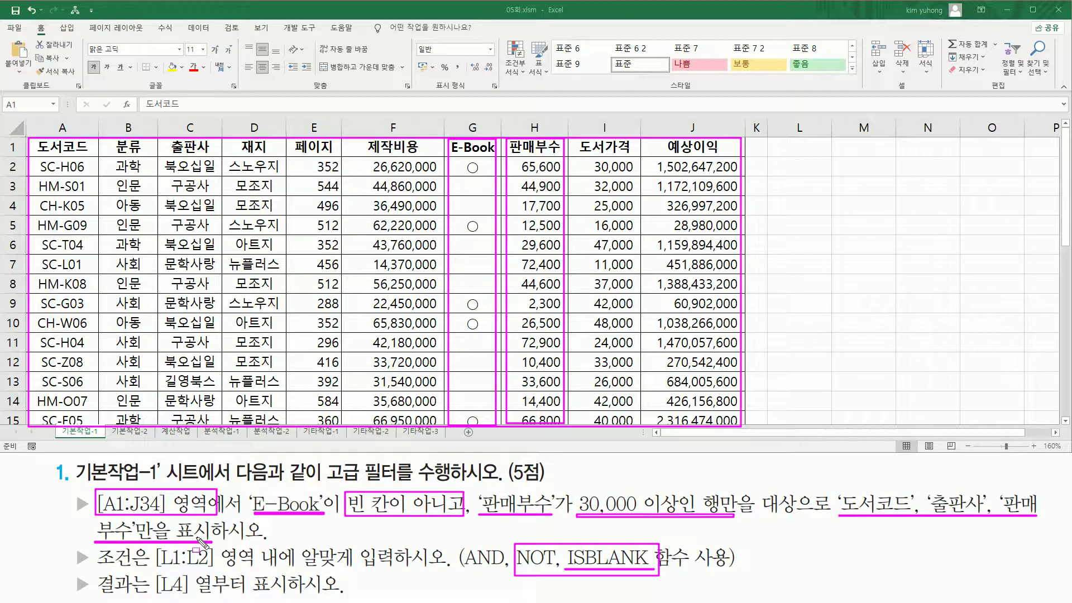
pyautogui.press('Escape')
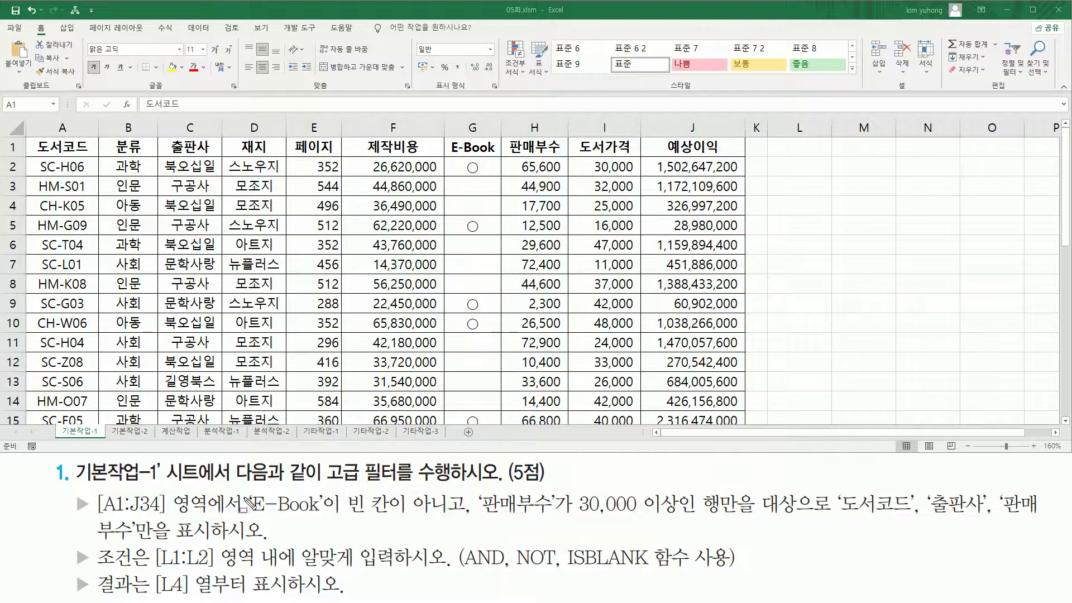
# Review the required AND, NOT and ISBLANK functions, the criteria range L1:L2 and the result location L4.
pyautogui.moveTo(244, 486)
pyautogui.mouseDown()
pyautogui.moveTo(278, 513)
pyautogui.moveTo(321, 518)
pyautogui.mouseUp()
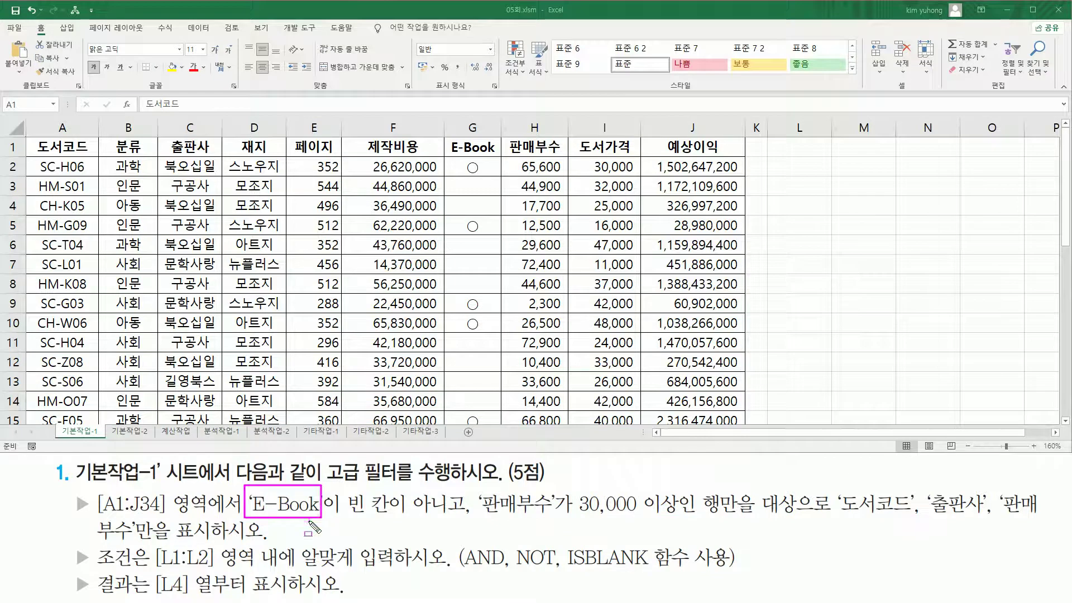
pyautogui.moveTo(482, 485)
pyautogui.mouseDown()
pyautogui.moveTo(491, 505)
pyautogui.moveTo(553, 519)
pyautogui.mouseUp()
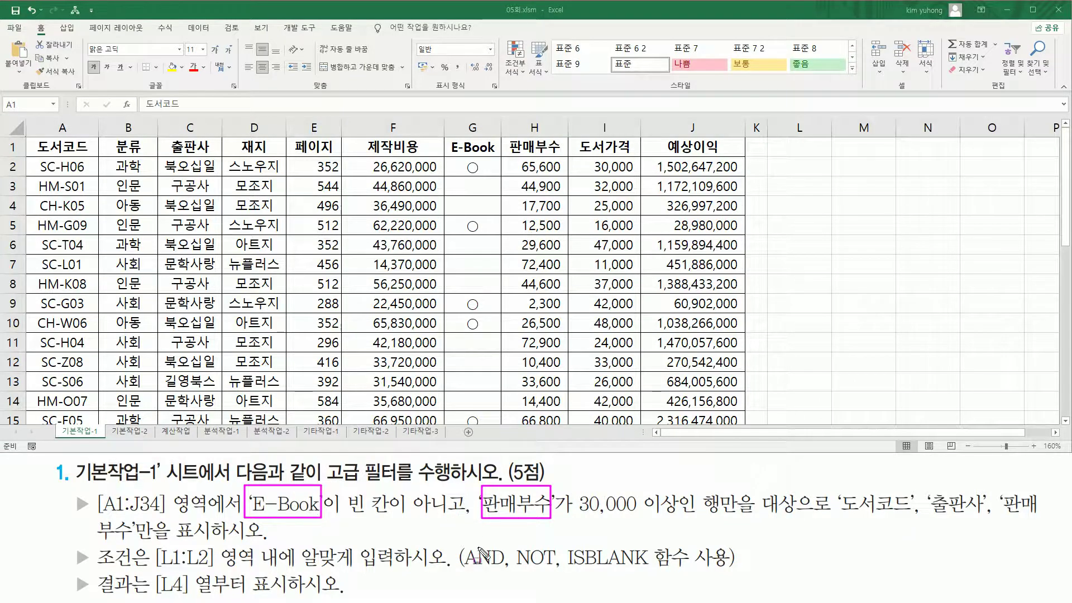
pyautogui.moveTo(463, 540); pyautogui.dragTo(505, 575)
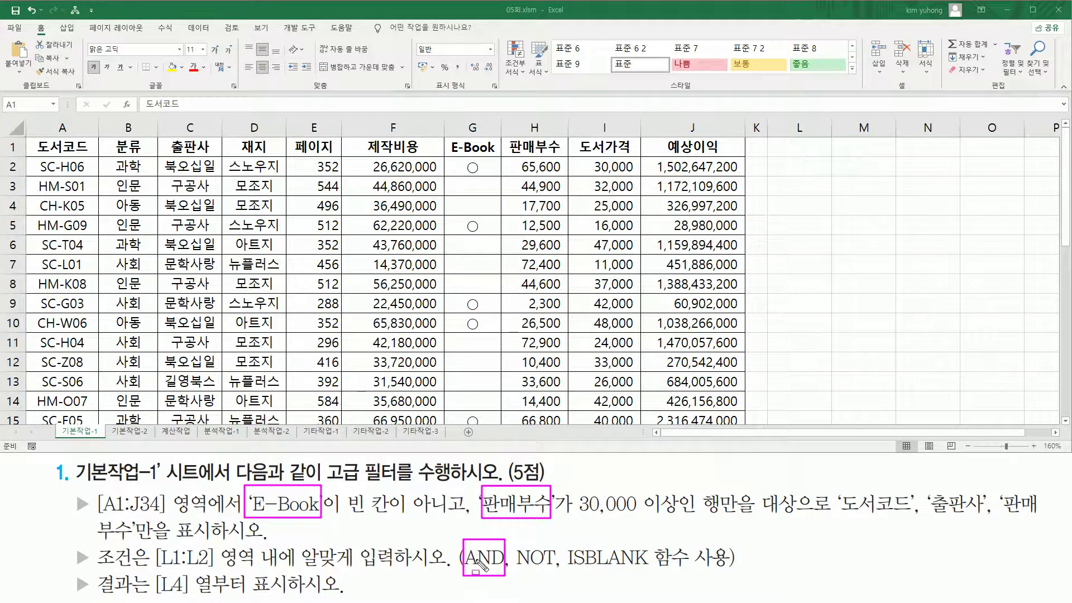
pyautogui.moveTo(155, 570)
pyautogui.mouseDown()
pyautogui.moveTo(222, 584)
pyautogui.moveTo(226, 558)
pyautogui.moveTo(213, 544)
pyautogui.mouseUp()
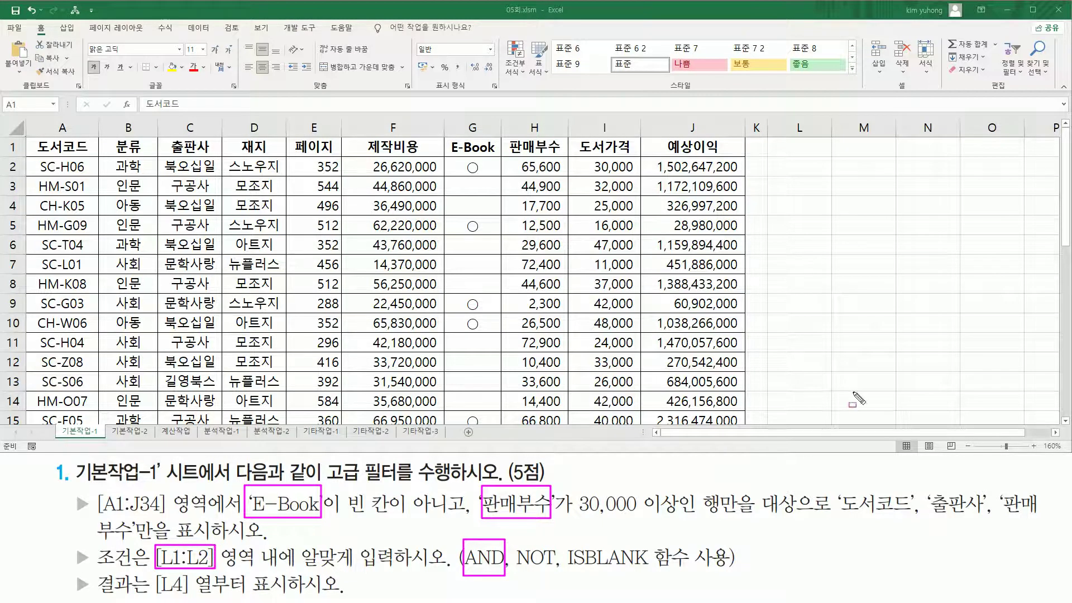
pyautogui.moveTo(772, 154)
pyautogui.mouseDown()
pyautogui.moveTo(777, 142)
pyautogui.moveTo(820, 175)
pyautogui.mouseUp()
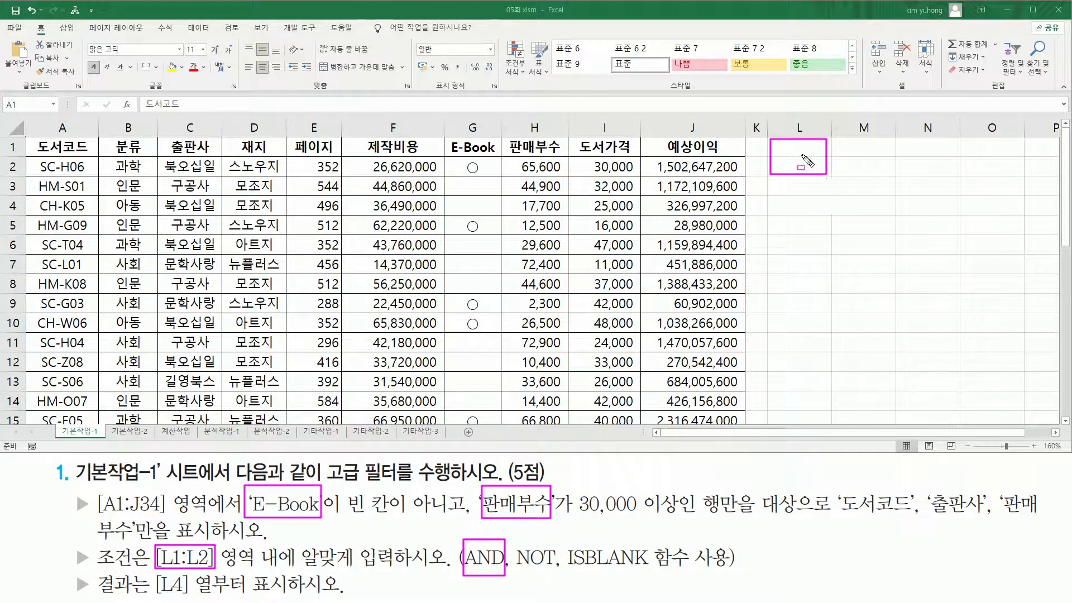
pyautogui.moveTo(154, 597); pyautogui.dragTo(190, 599)
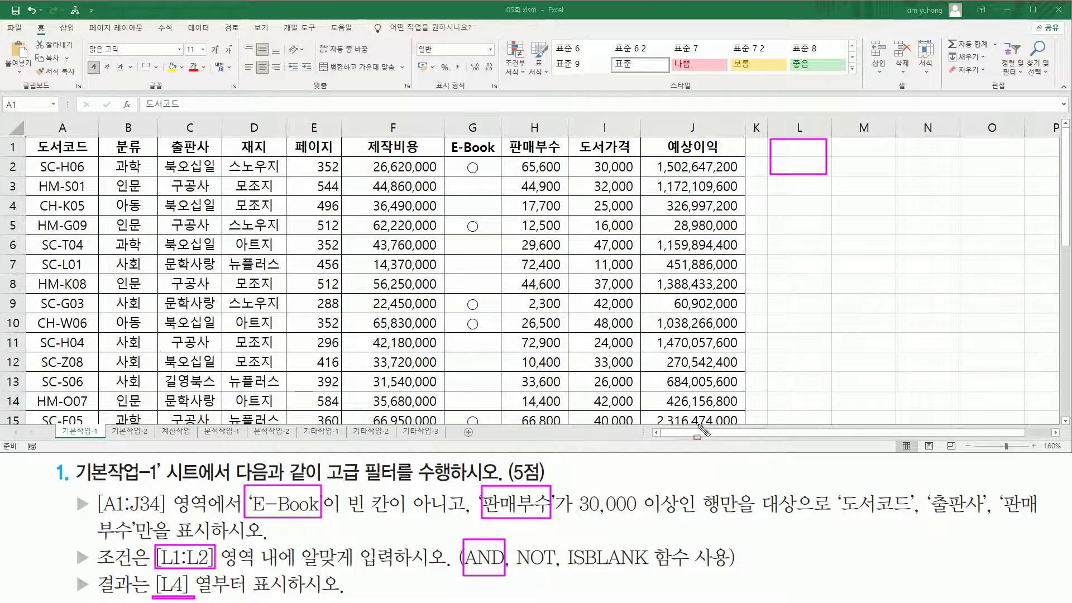
pyautogui.moveTo(808, 200); pyautogui.dragTo(823, 213)
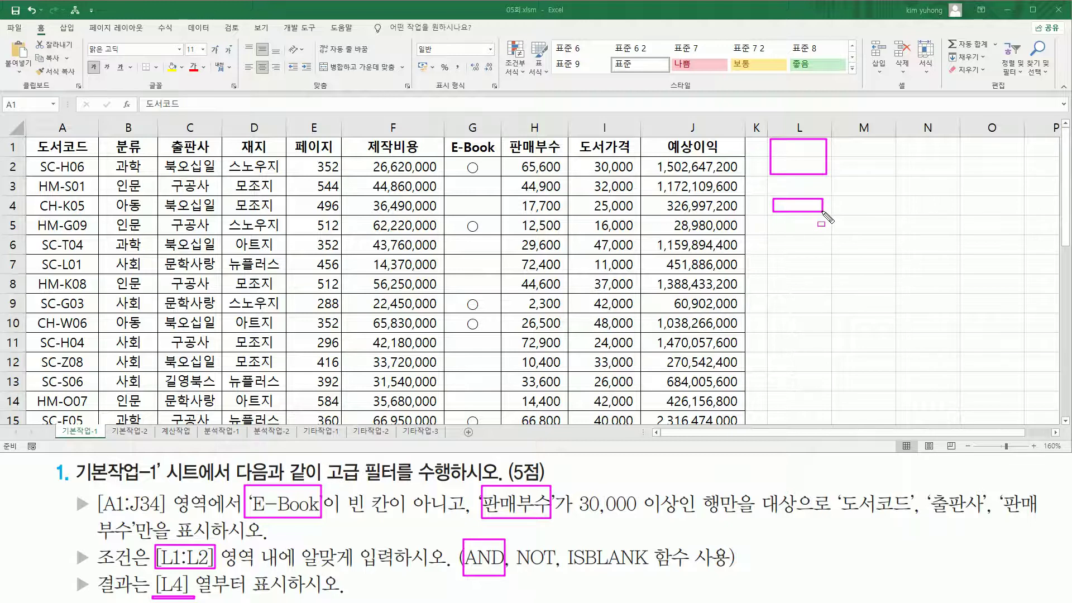
pyautogui.press('Escape')
pyautogui.moveTo(464, 570); pyautogui.dragTo(733, 569)
pyautogui.press('Escape')
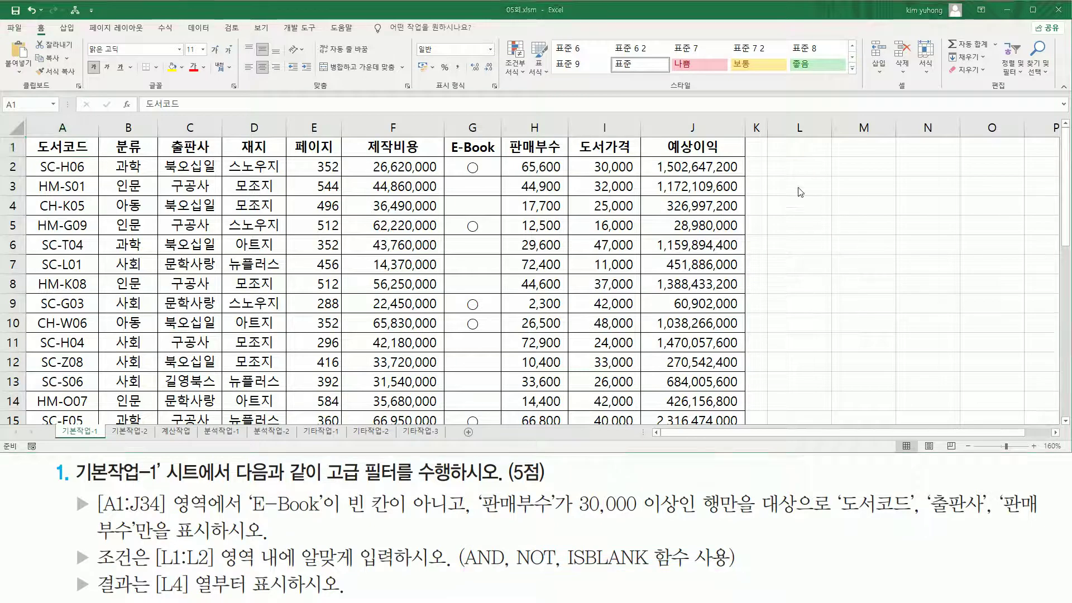
# Enter 식 as the criteria header in cell L1.
pyautogui.click(810, 150)
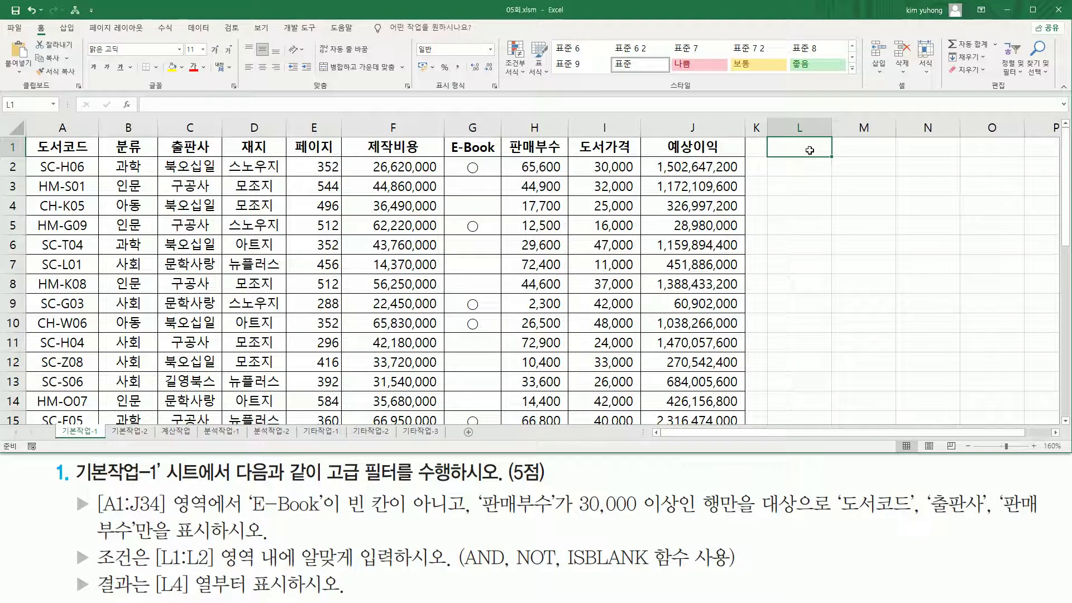
pyautogui.write('tl')
pyautogui.press('BackSpace')
pyautogui.write('식')
pyautogui.press('Return')
# Replace the criteria header in cell L1 with 함수식.
pyautogui.click(807, 151)
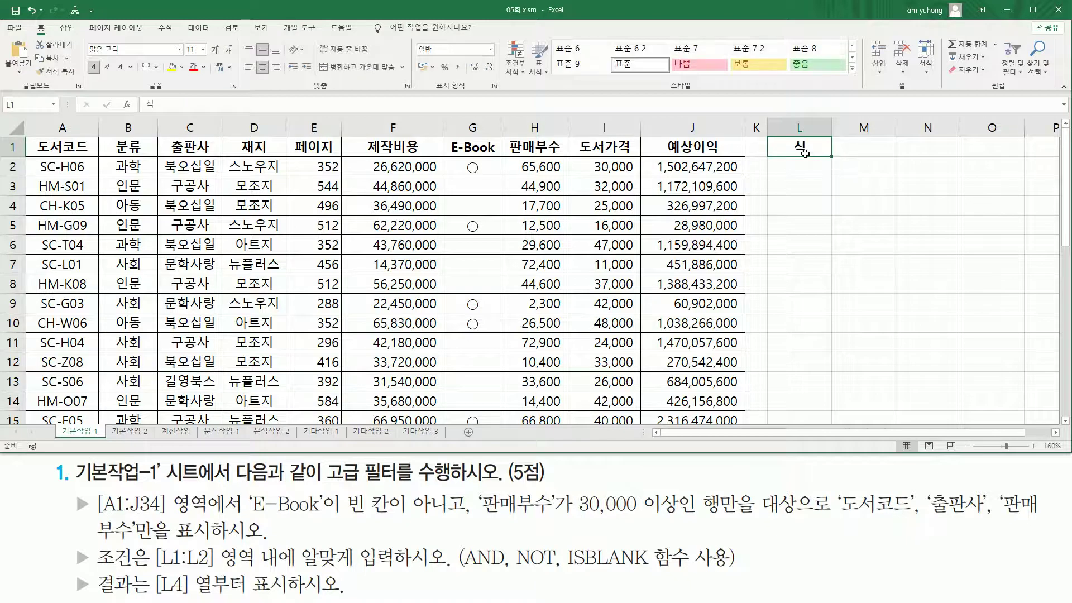
pyautogui.write('함수')
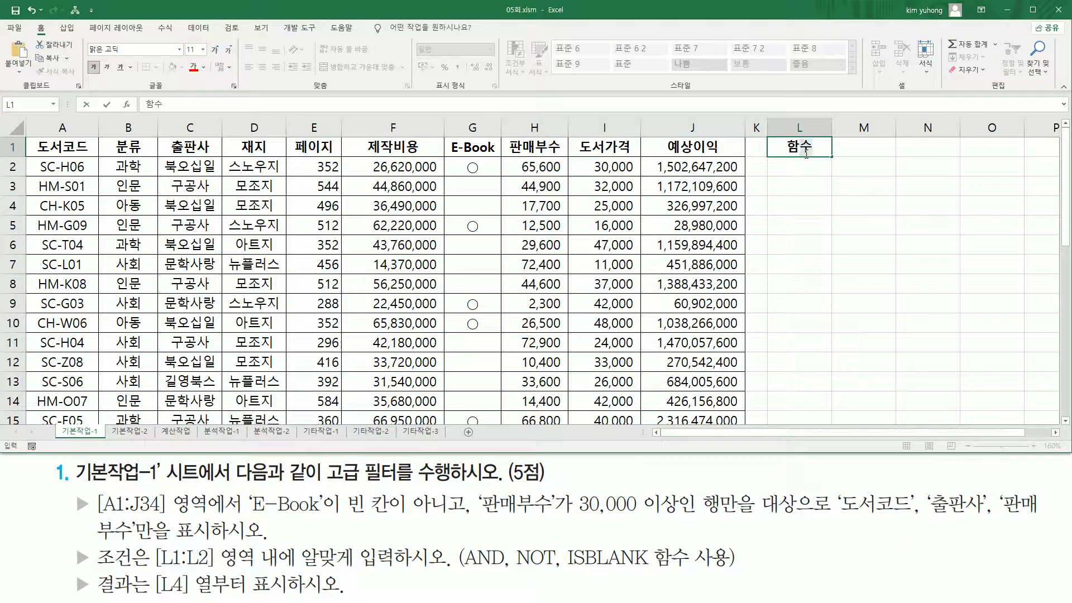
pyautogui.press('Return')
pyautogui.press('Up')
pyautogui.write('함수식')
pyautogui.press('Return')
pyautogui.press('Up')
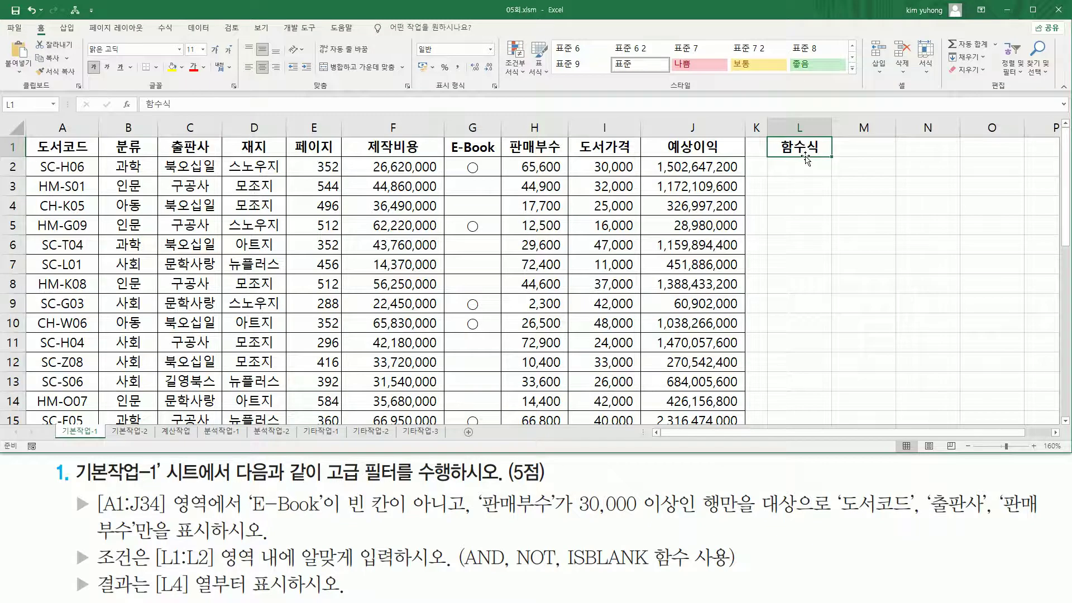
# Begin the criteria formula in L2 with AND, using ISBLANK(G2) as its first argument to test the E-Book field.
pyautogui.click(795, 167)
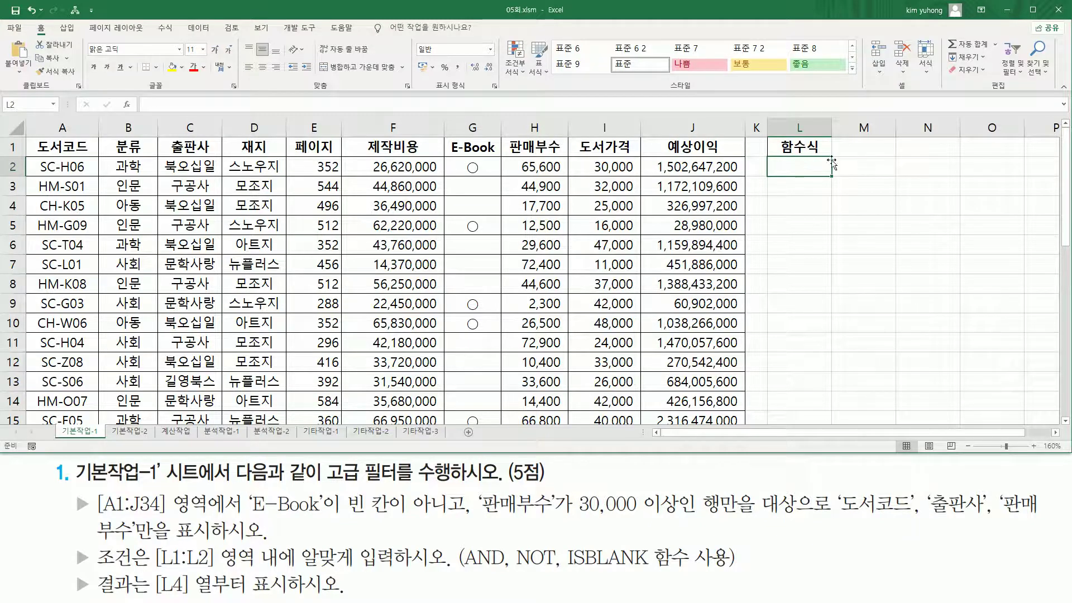
pyautogui.write('=')
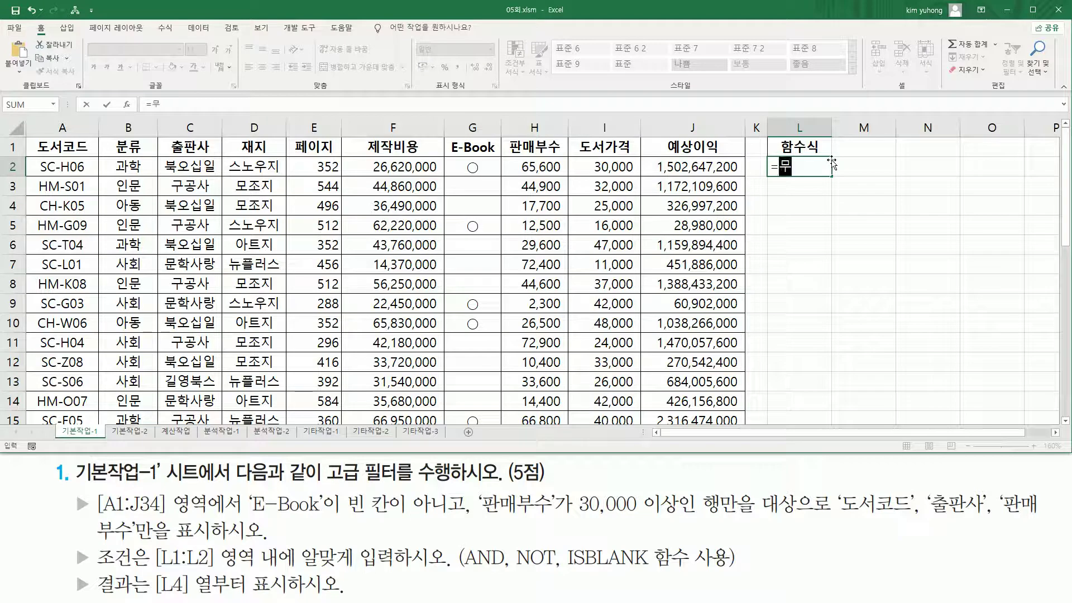
pyautogui.write('and(')
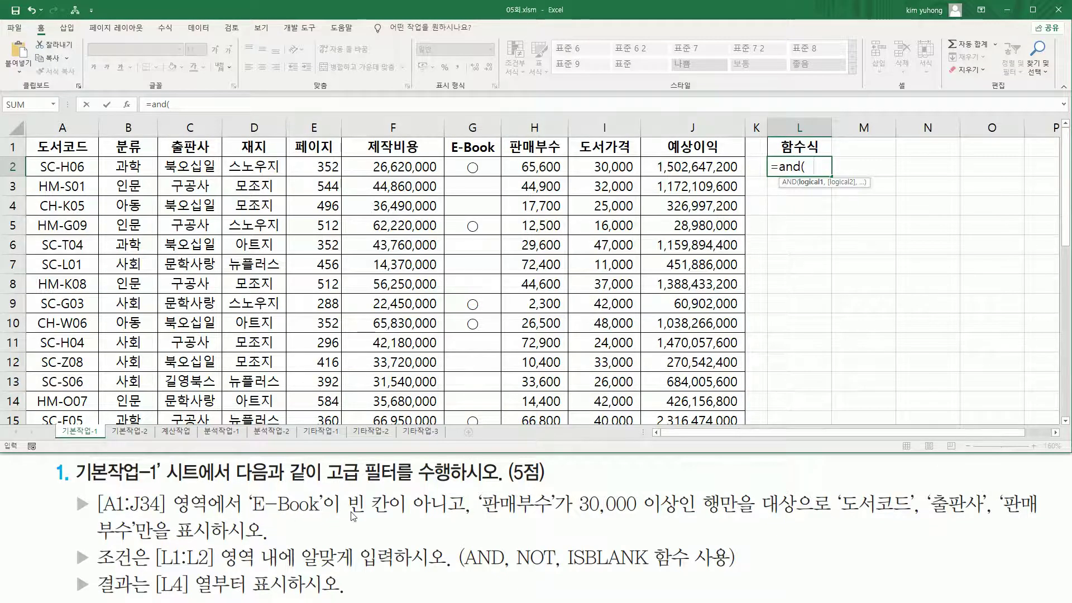
pyautogui.moveTo(344, 515); pyautogui.dragTo(463, 514)
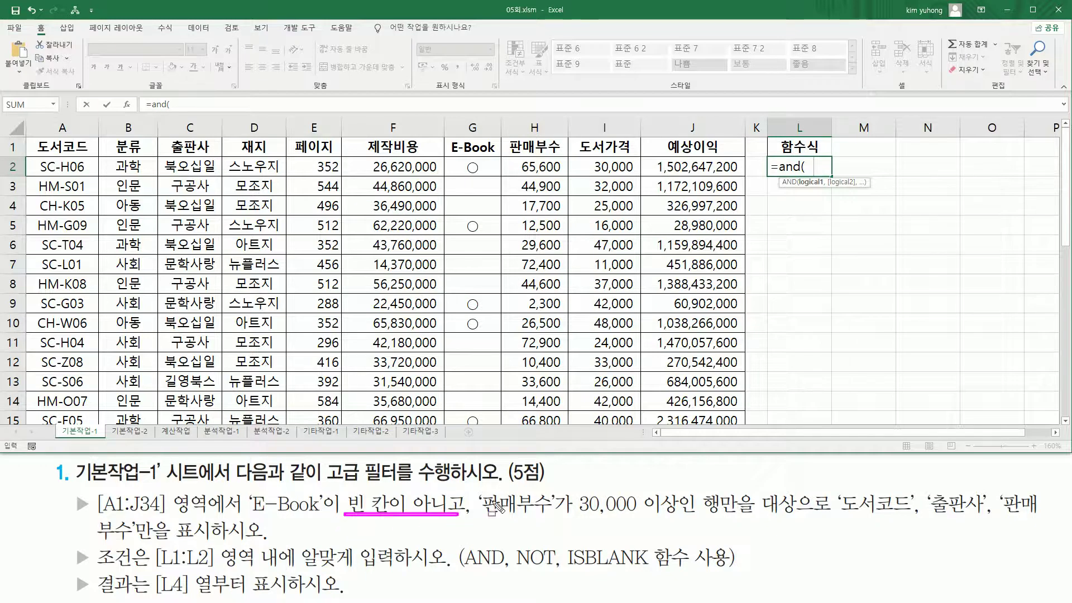
pyautogui.press('Escape')
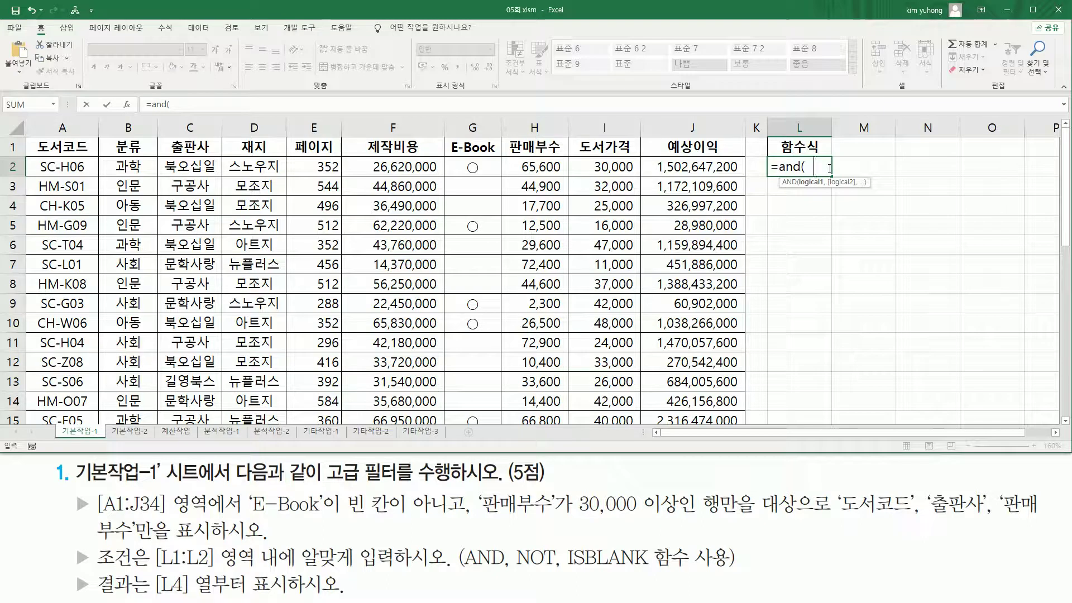
pyautogui.write('is')
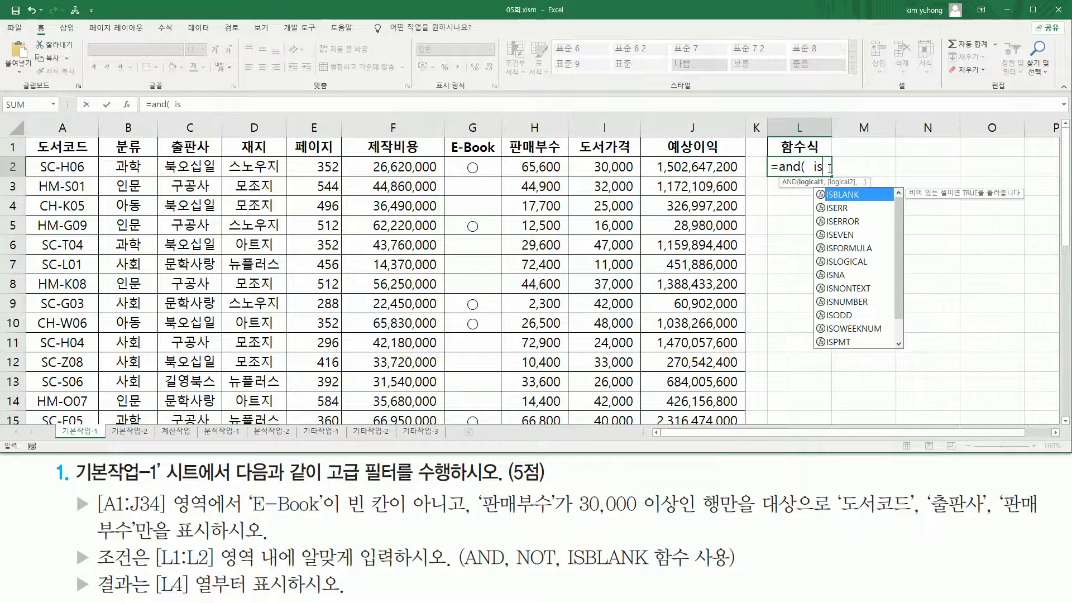
pyautogui.write('bl')
pyautogui.press('Tab')
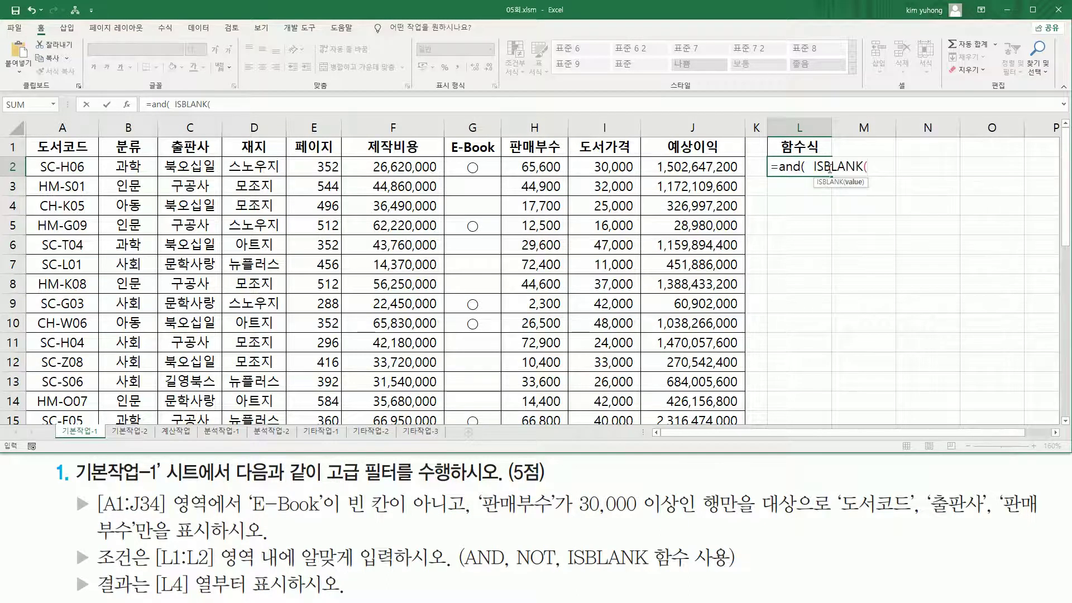
pyautogui.click(462, 168)
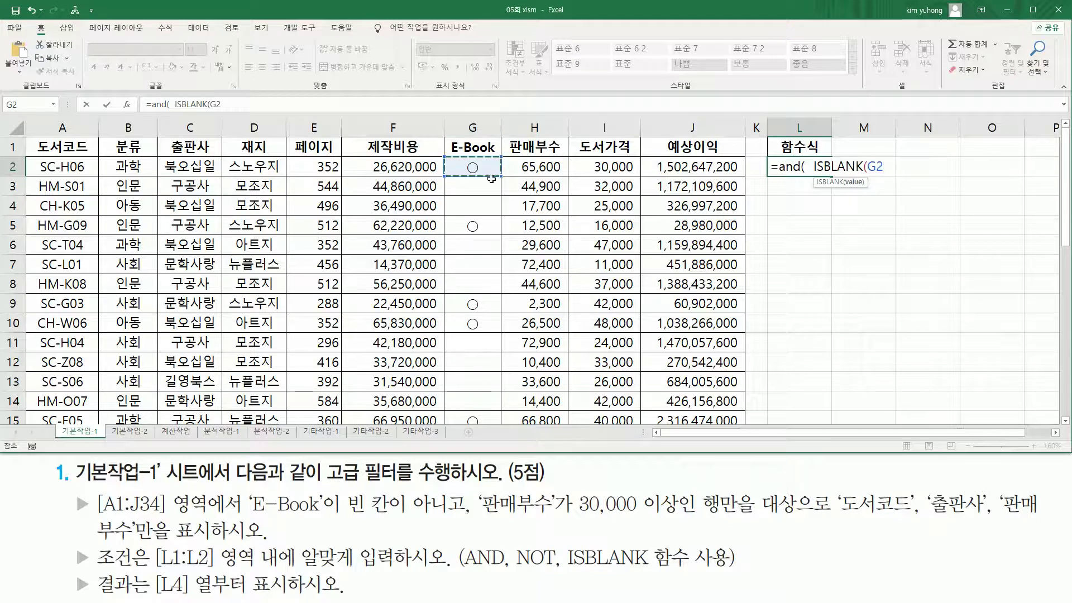
pyautogui.write(')')
# Wrap the ISBLANK(G2) test in a NOT function so the formula requires a non-blank E-Book cell.
pyautogui.moveTo(814, 167); pyautogui.dragTo(911, 169)
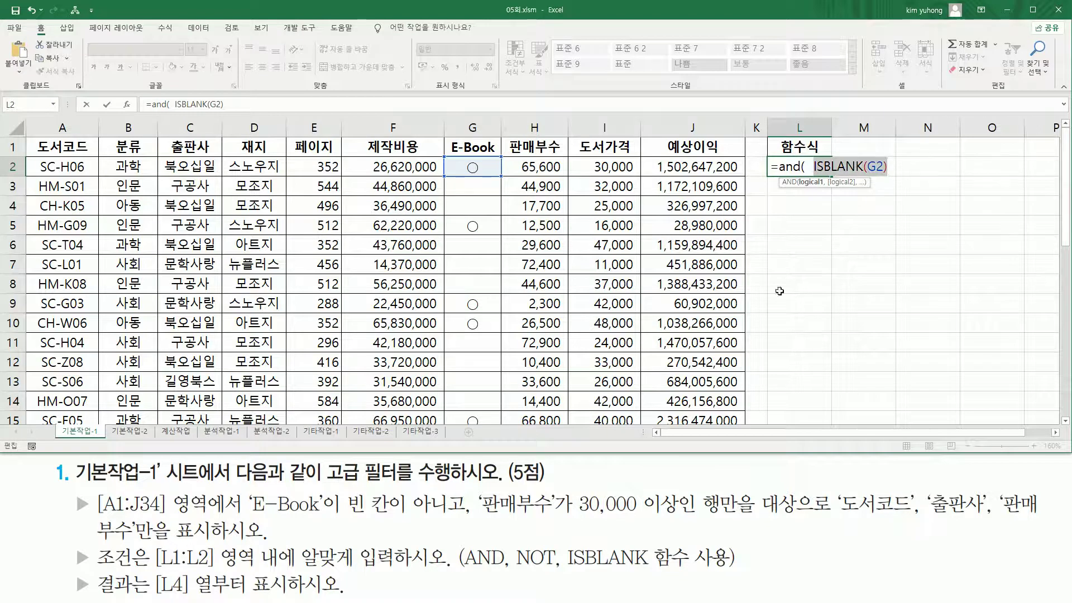
pyautogui.moveTo(345, 512); pyautogui.dragTo(444, 511)
pyautogui.press('Escape')
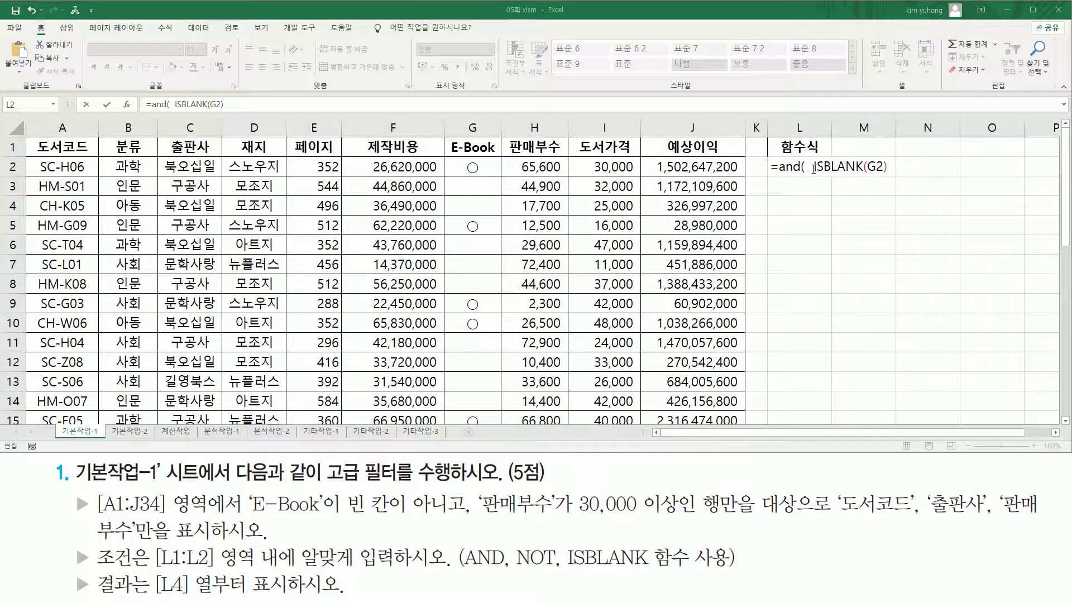
pyautogui.click(811, 167)
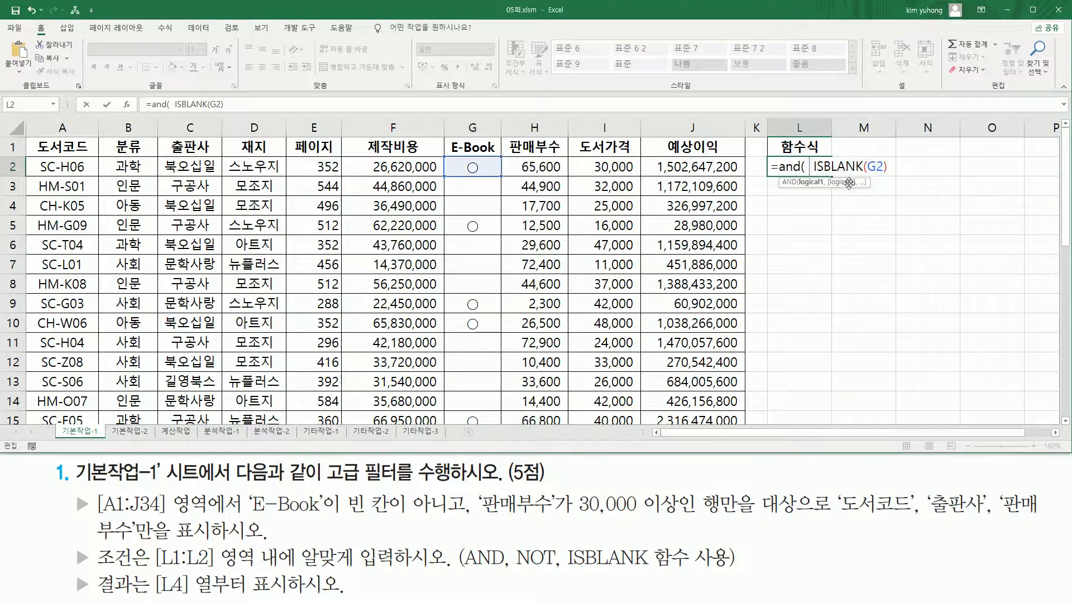
pyautogui.write('not')
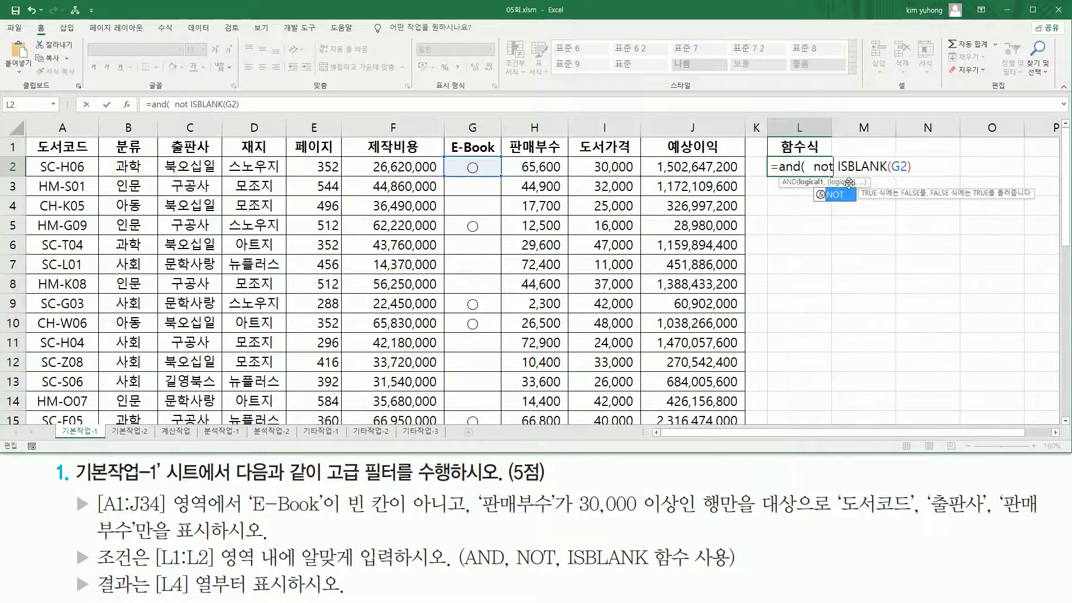
pyautogui.write('(')
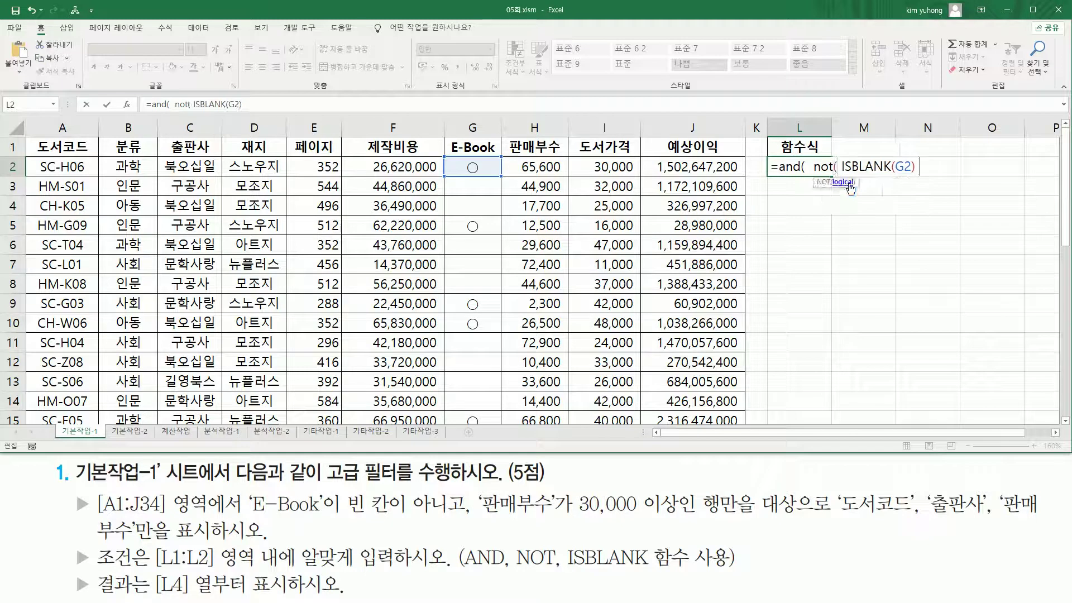
pyautogui.press('End')
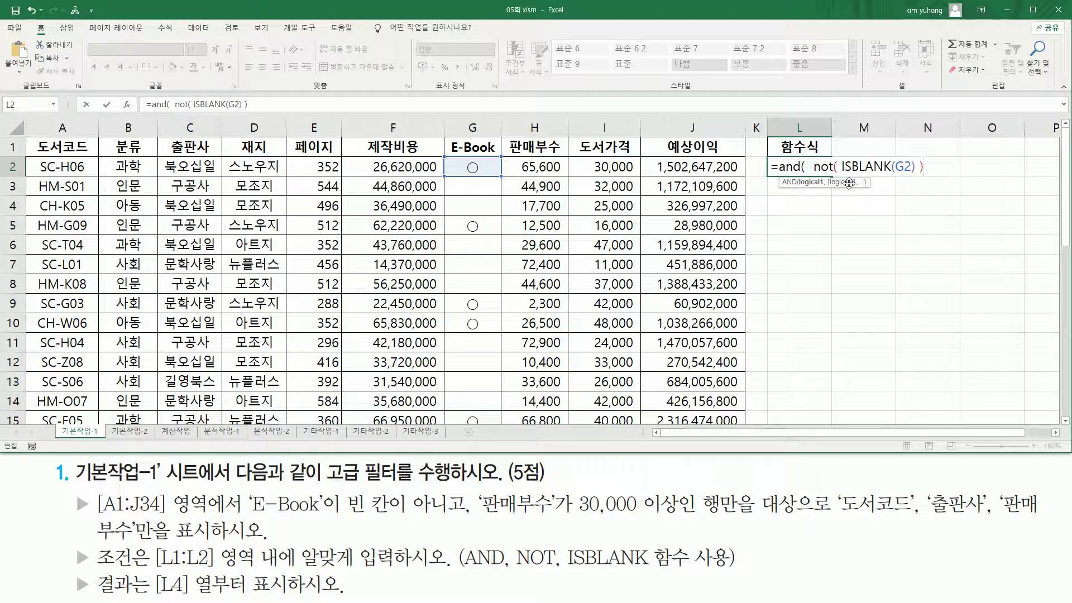
# Add H2>=30000 as the second AND condition for 판매부수 and close the formula.
pyautogui.write(',')
pyautogui.press('BackSpace')
pyautogui.write(',')
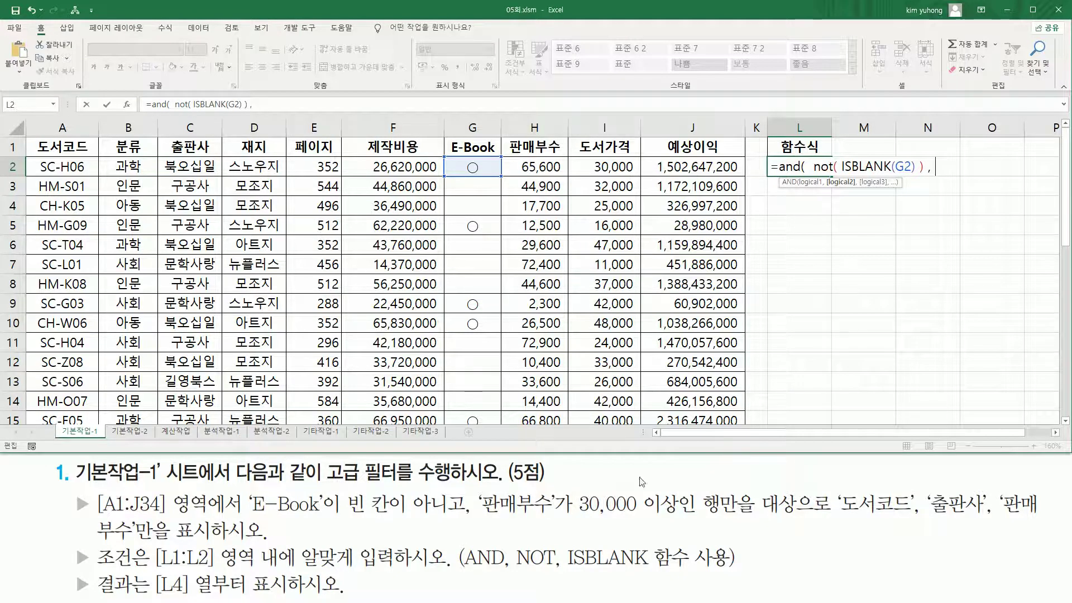
pyautogui.click(539, 165)
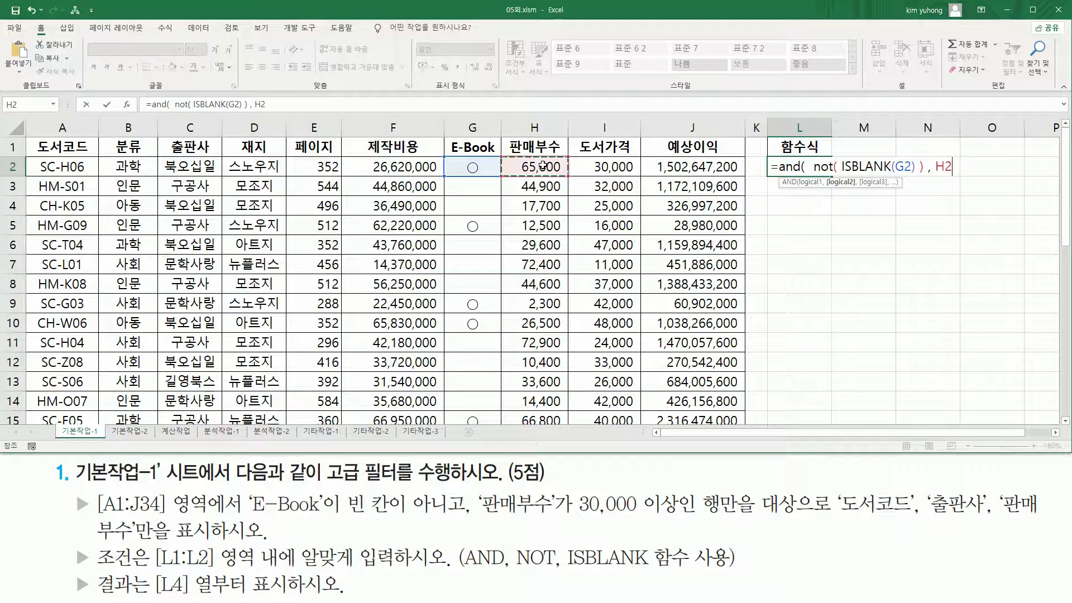
pyautogui.write('>')
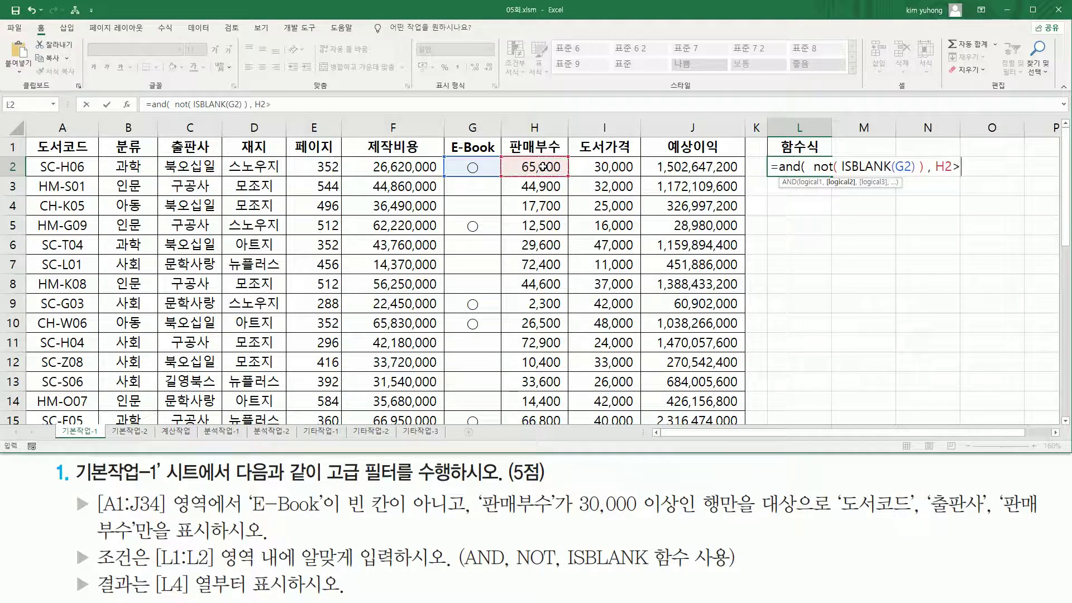
pyautogui.write('=30000 )')
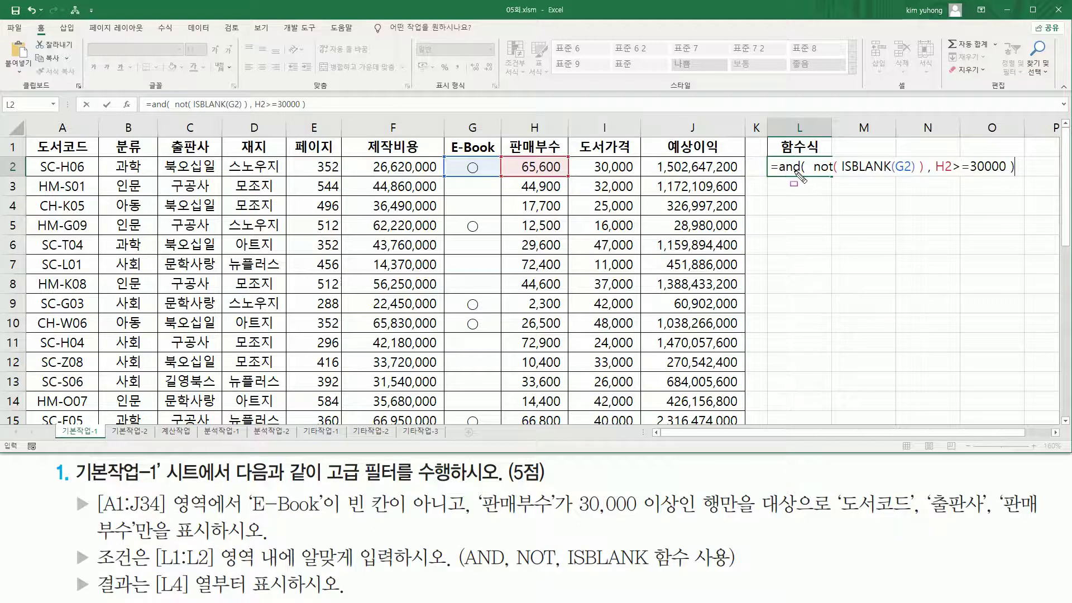
# Check the NOT(ISBLANK(G2)) and H2>=30000 conditions against the task text and commit the formula in L2.
pyautogui.moveTo(811, 156)
pyautogui.mouseDown()
pyautogui.moveTo(911, 178)
pyautogui.moveTo(1007, 178)
pyautogui.mouseUp()
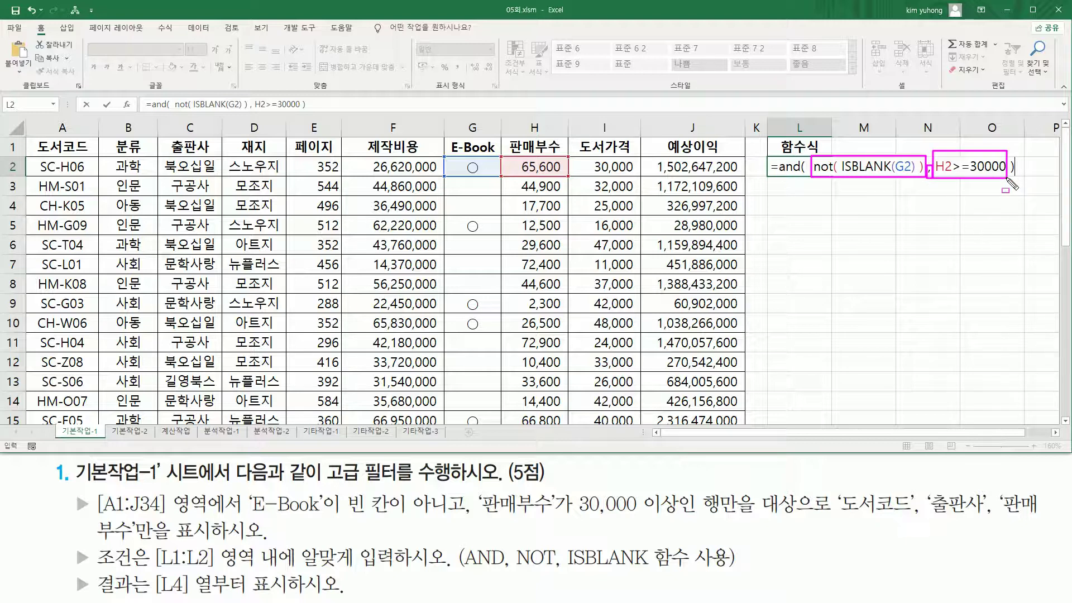
pyautogui.press('Escape')
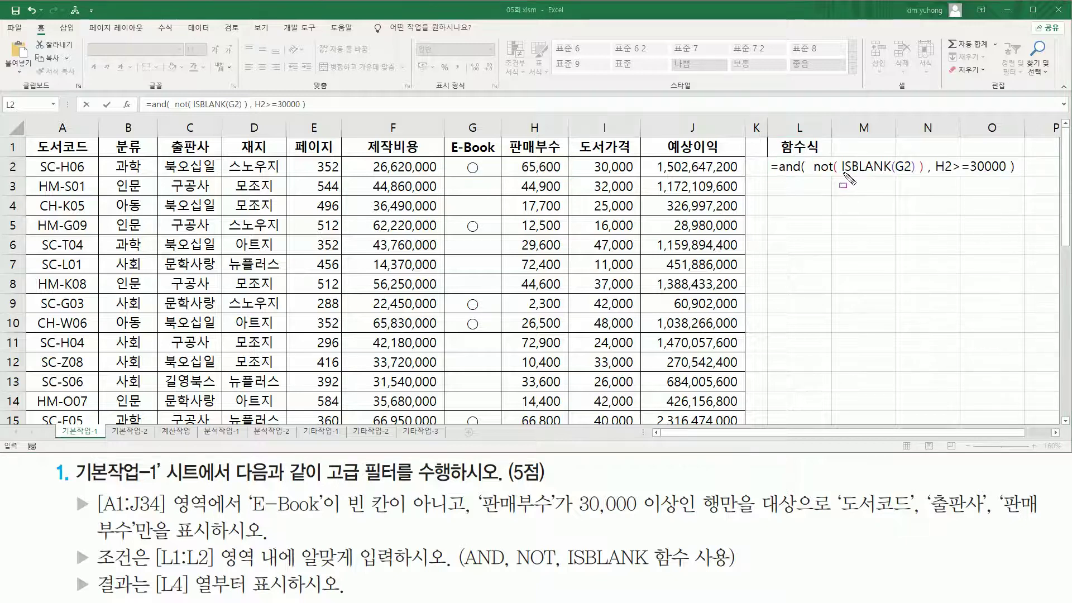
pyautogui.moveTo(844, 175); pyautogui.dragTo(912, 175)
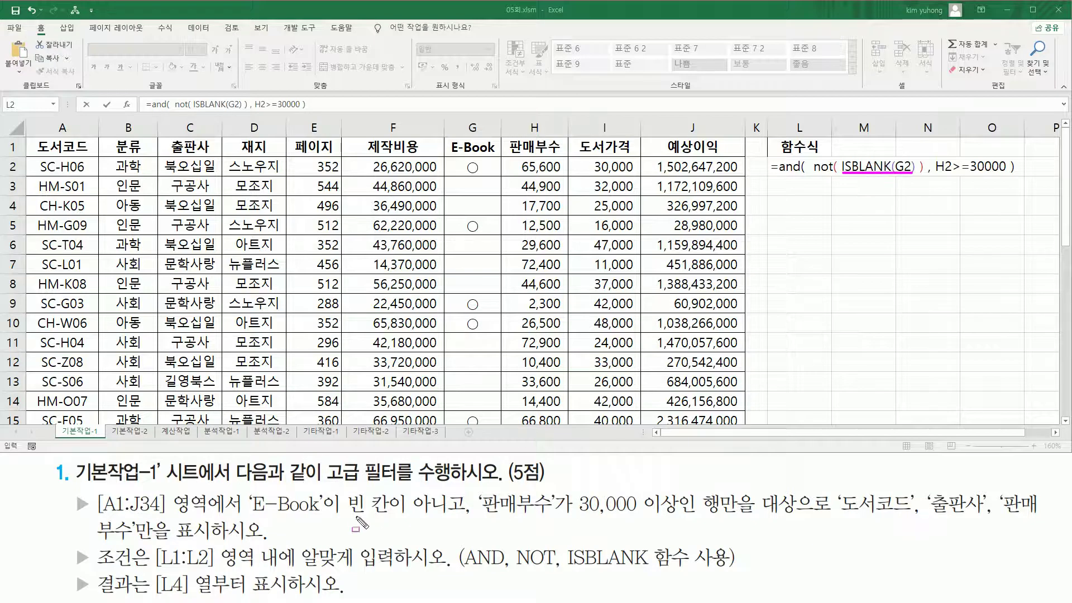
pyautogui.moveTo(345, 512); pyautogui.dragTo(463, 513)
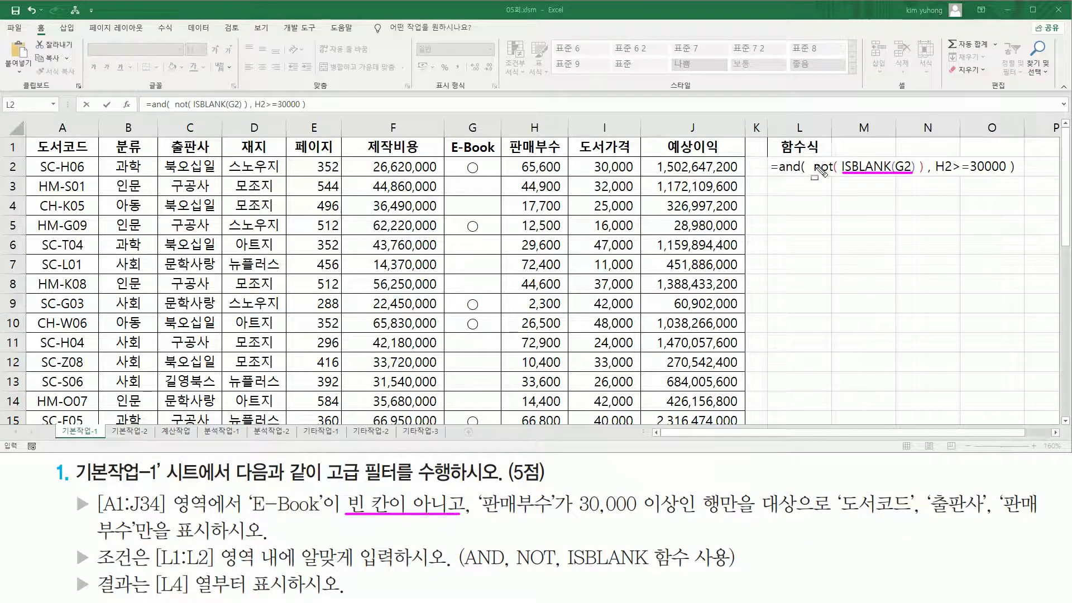
pyautogui.moveTo(810, 155)
pyautogui.mouseDown()
pyautogui.moveTo(834, 180)
pyautogui.moveTo(921, 168)
pyautogui.moveTo(929, 184)
pyautogui.mouseUp()
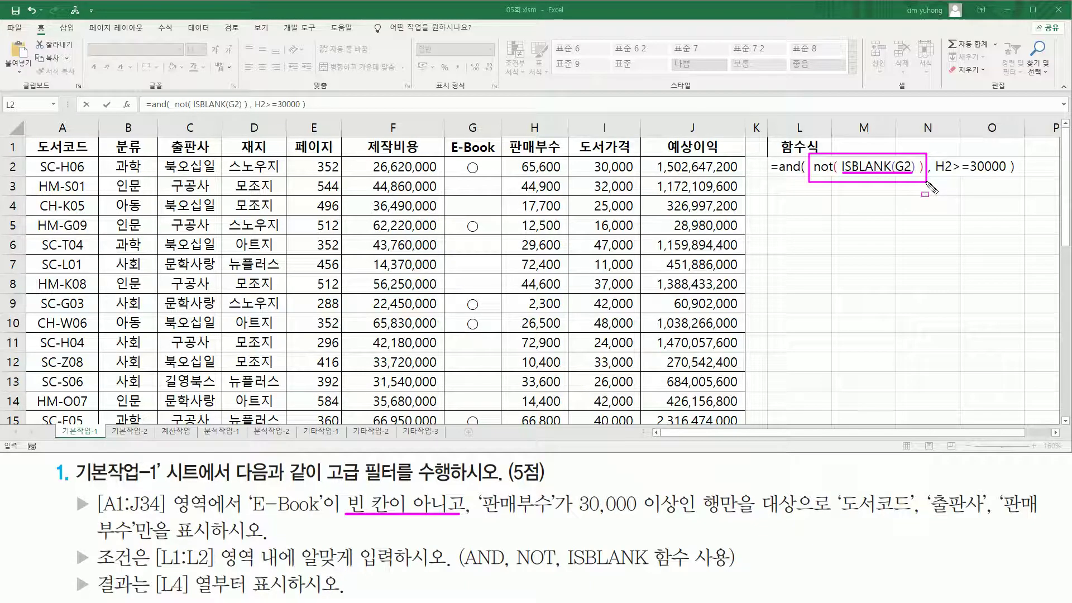
pyautogui.moveTo(937, 173)
pyautogui.mouseDown()
pyautogui.moveTo(950, 162)
pyautogui.moveTo(952, 183)
pyautogui.moveTo(1007, 183)
pyautogui.mouseUp()
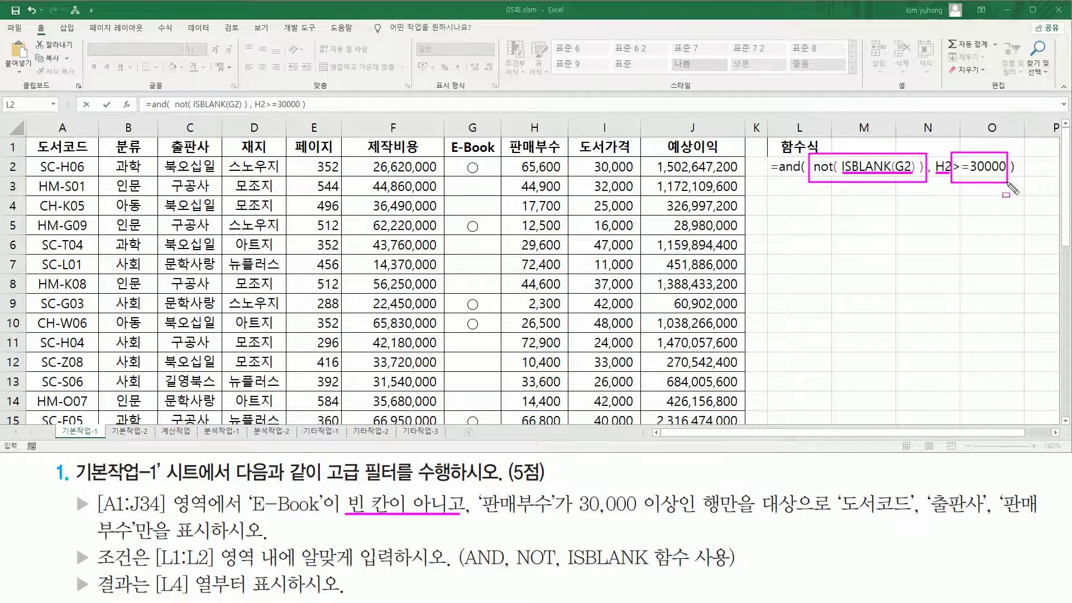
pyautogui.press('Escape')
pyautogui.click(793, 166)
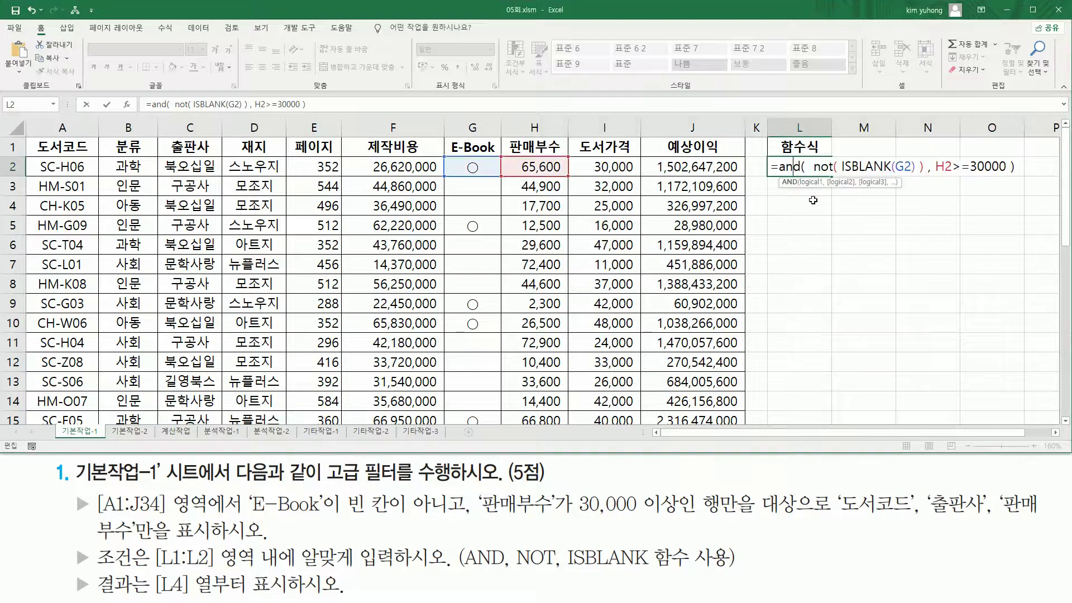
pyautogui.press('Return')
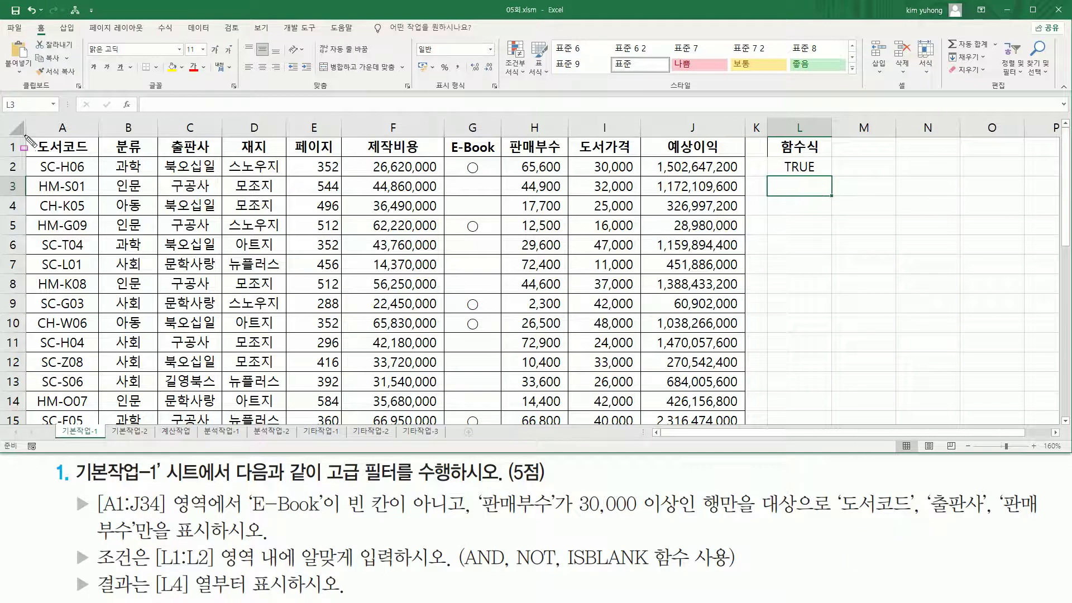
# Copy the 도서코드, 출판사 and 판매부수 headers from row 1 of the data table and paste them starting at L4.
pyautogui.moveTo(28, 135); pyautogui.dragTo(744, 156)
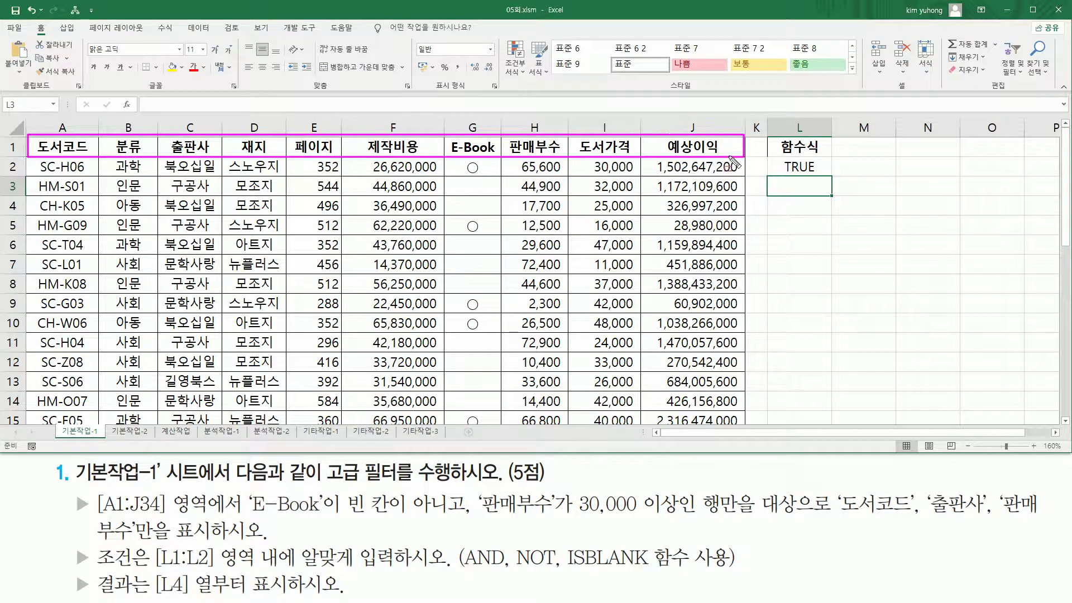
pyautogui.moveTo(838, 515); pyautogui.dragTo(1035, 515)
pyautogui.moveTo(97, 541); pyautogui.dragTo(134, 542)
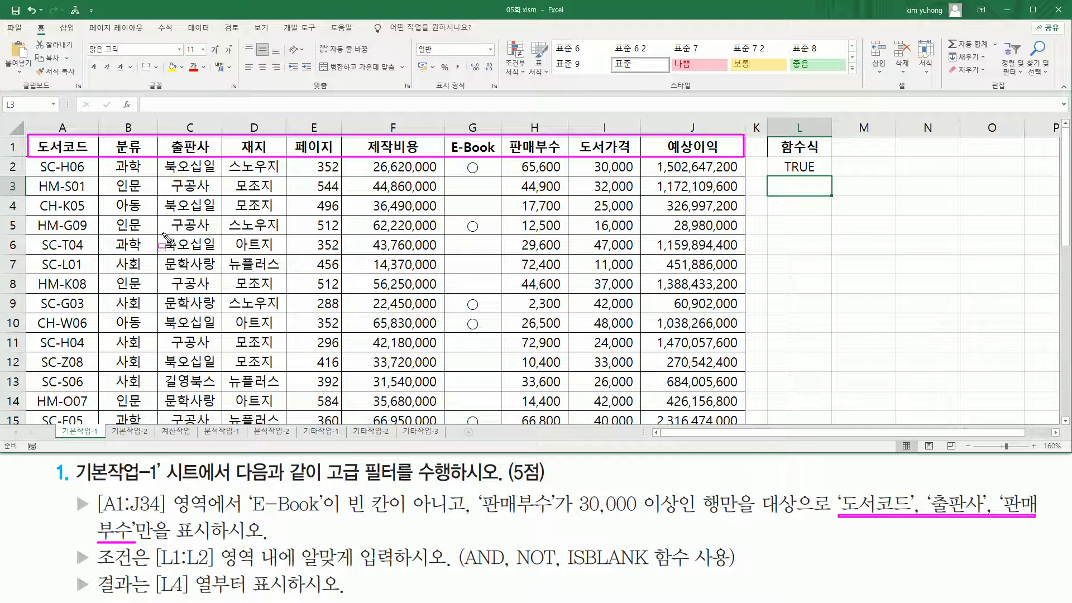
pyautogui.press('Escape')
pyautogui.click(52, 144)
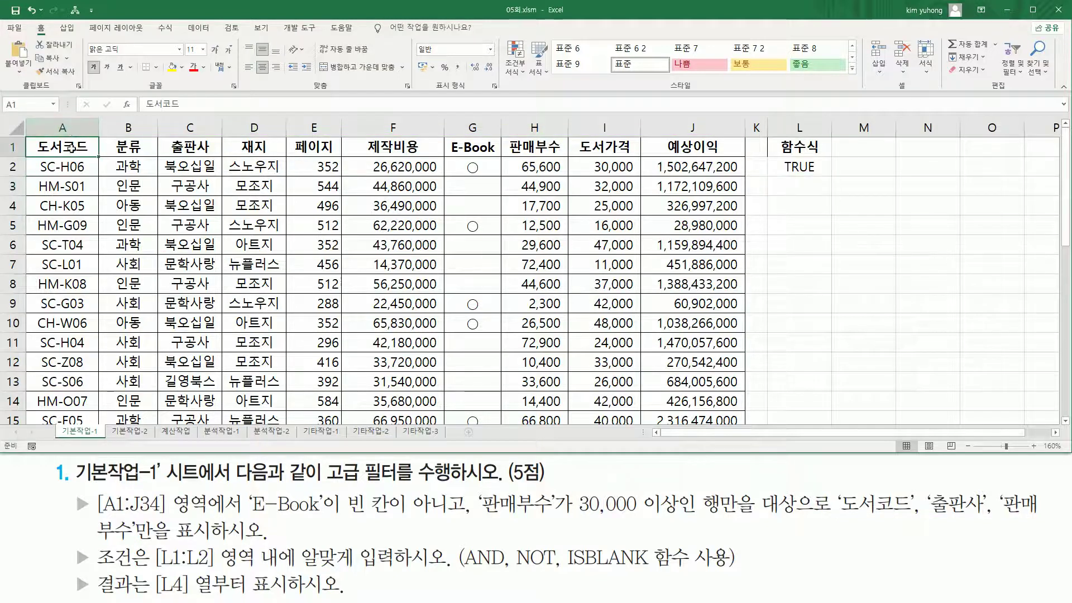
pyautogui.keyDown('ctrl'); pyautogui.click(190, 147); pyautogui.keyUp('ctrl')
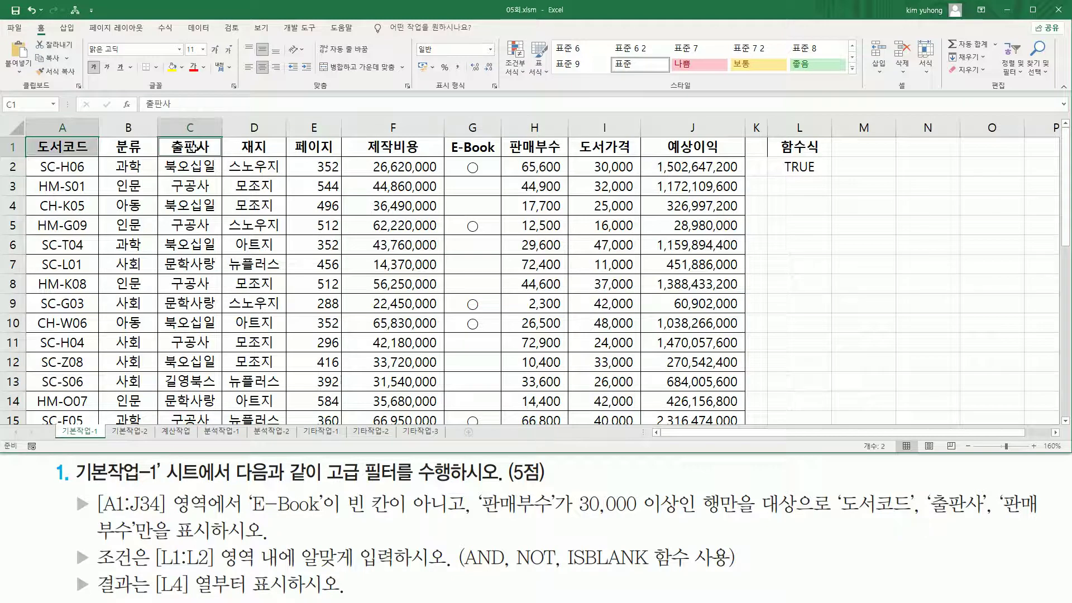
pyautogui.keyDown('ctrl'); pyautogui.click(544, 147); pyautogui.keyUp('ctrl')
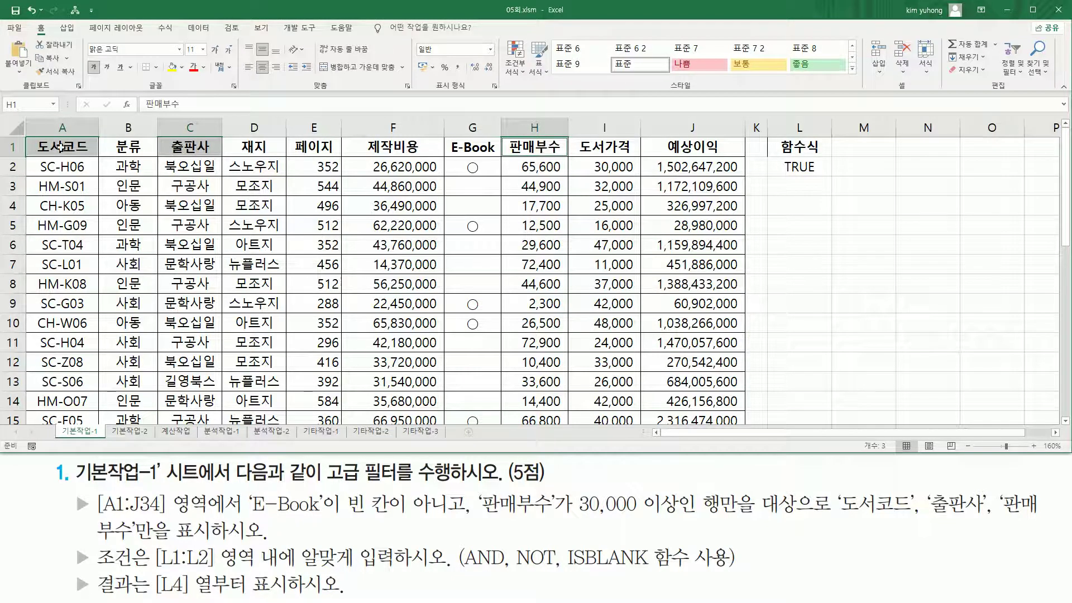
pyautogui.hotkey('ctrl', 'c')
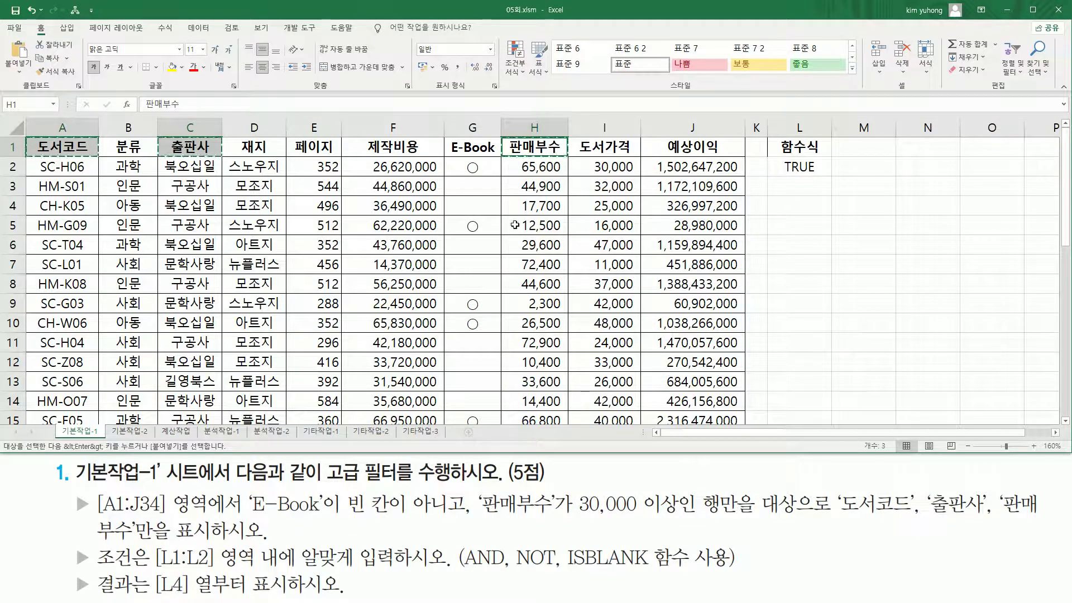
pyautogui.click(801, 206)
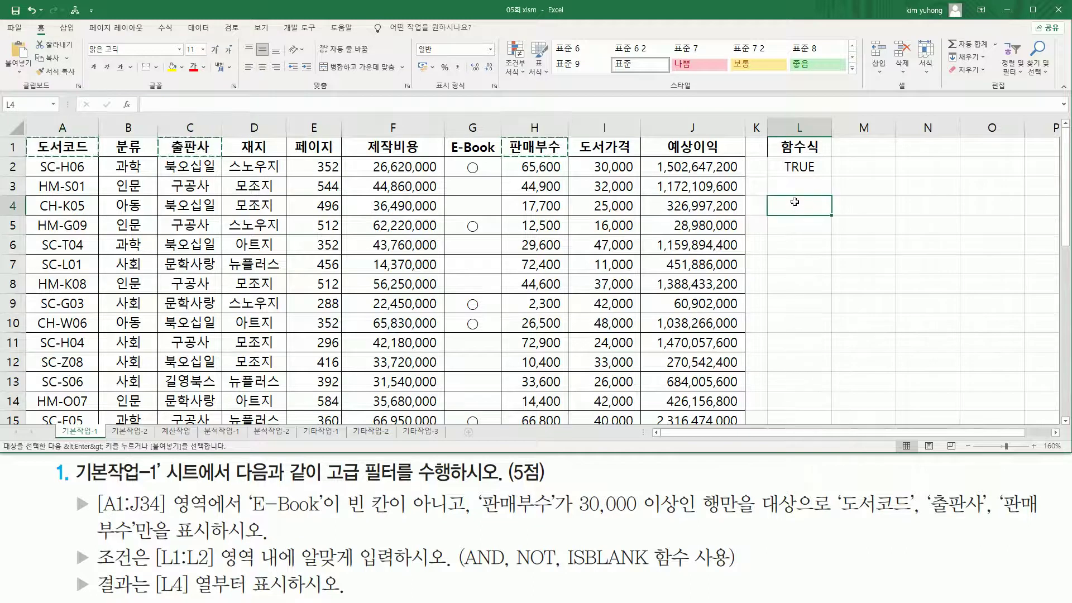
pyautogui.hotkey('ctrl', 'v')
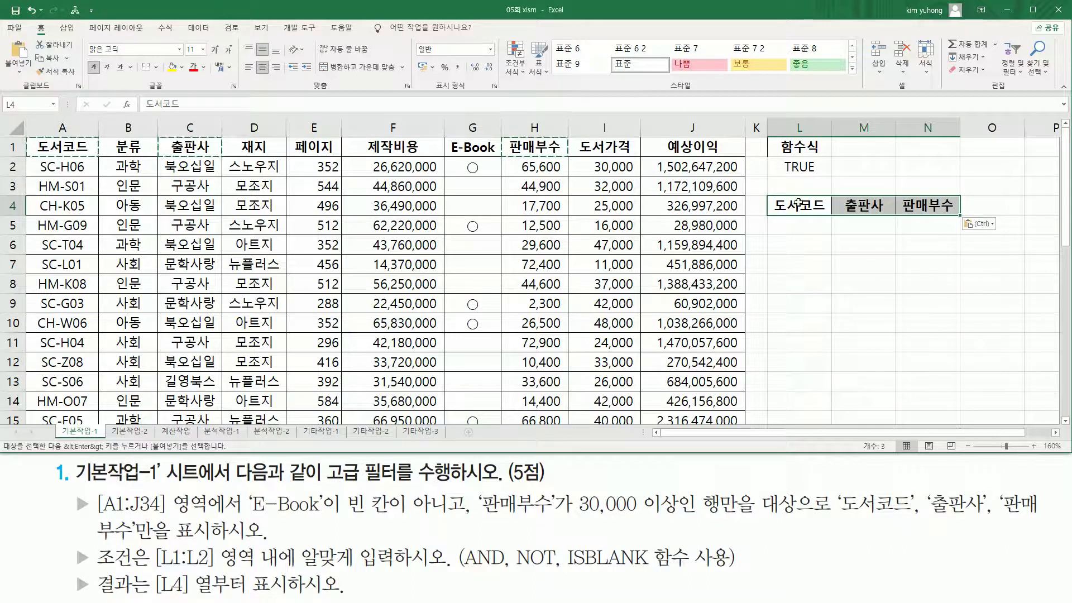
pyautogui.click(818, 231)
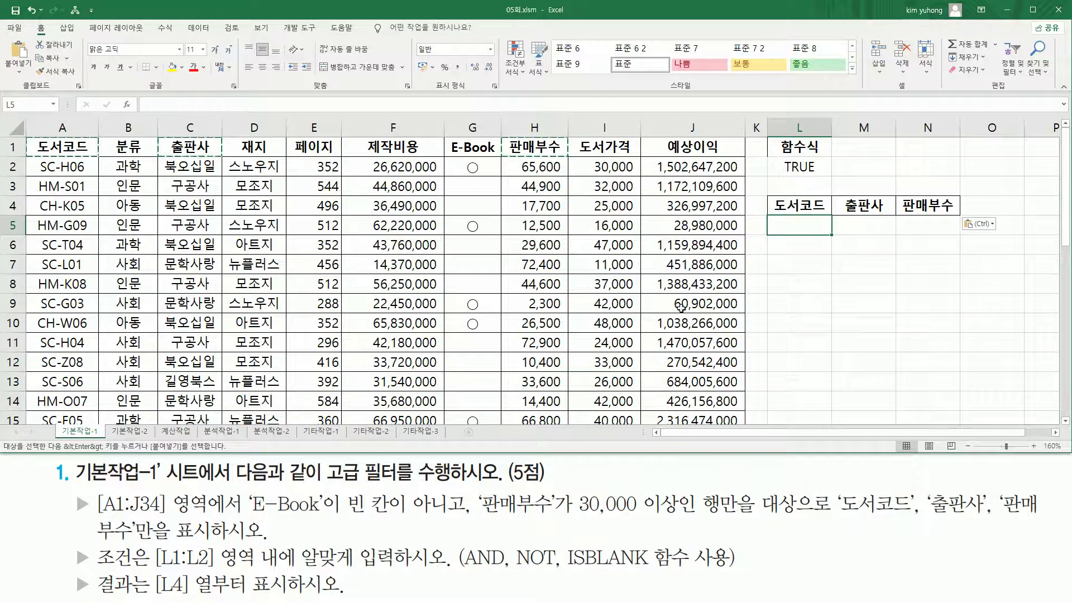
# Start an Advanced Filter from a cell inside the data table and choose to copy the results to another location.
pyautogui.click(470, 230)
pyautogui.click(472, 263)
pyautogui.click(310, 307)
pyautogui.click(310, 320)
pyautogui.click(457, 286)
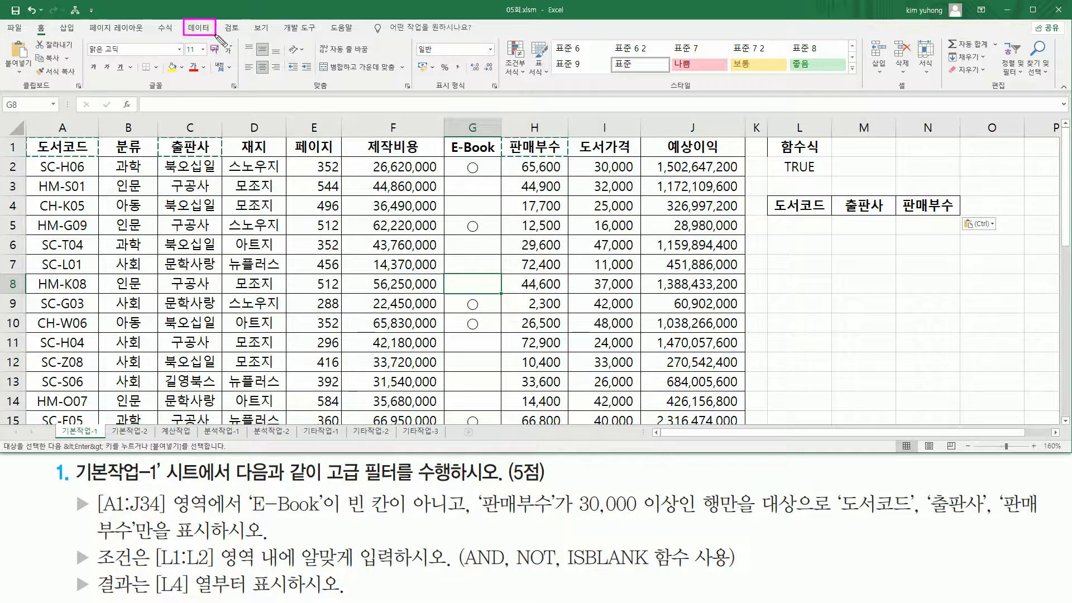
pyautogui.click(198, 29)
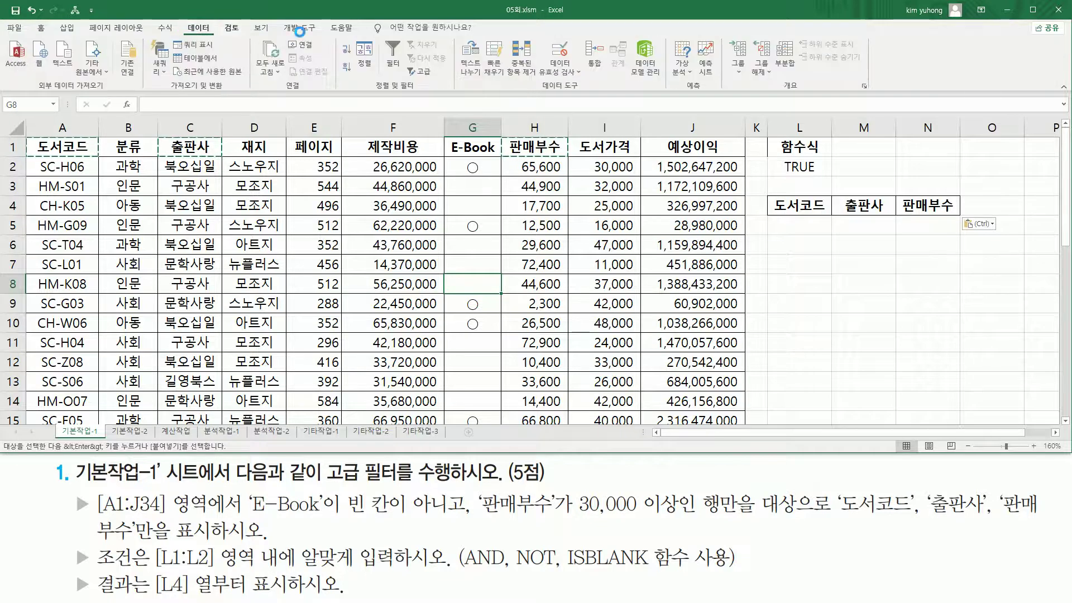
pyautogui.click(426, 72)
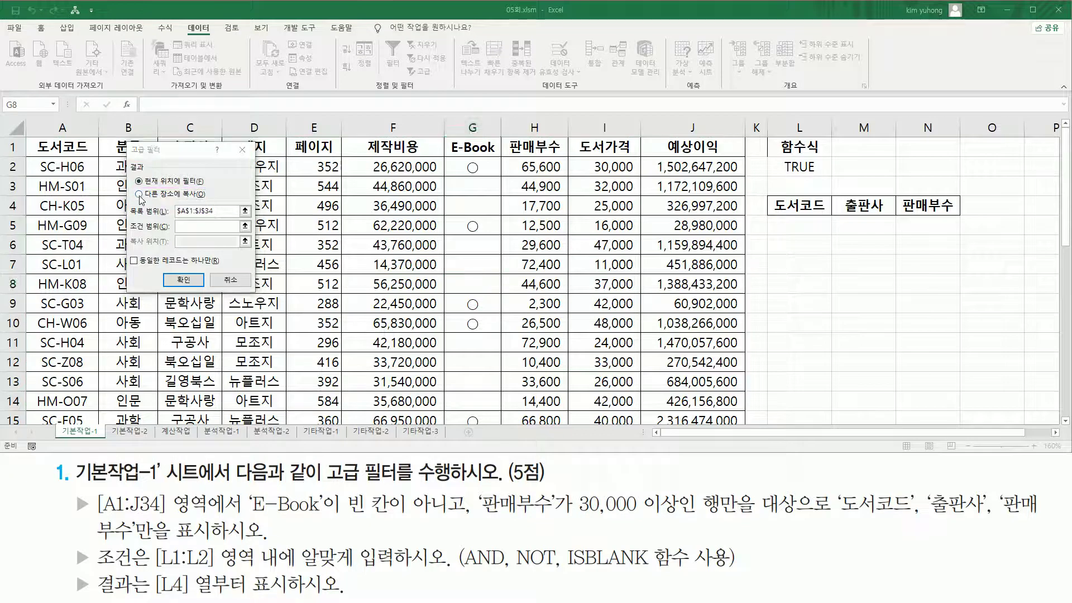
pyautogui.click(139, 194)
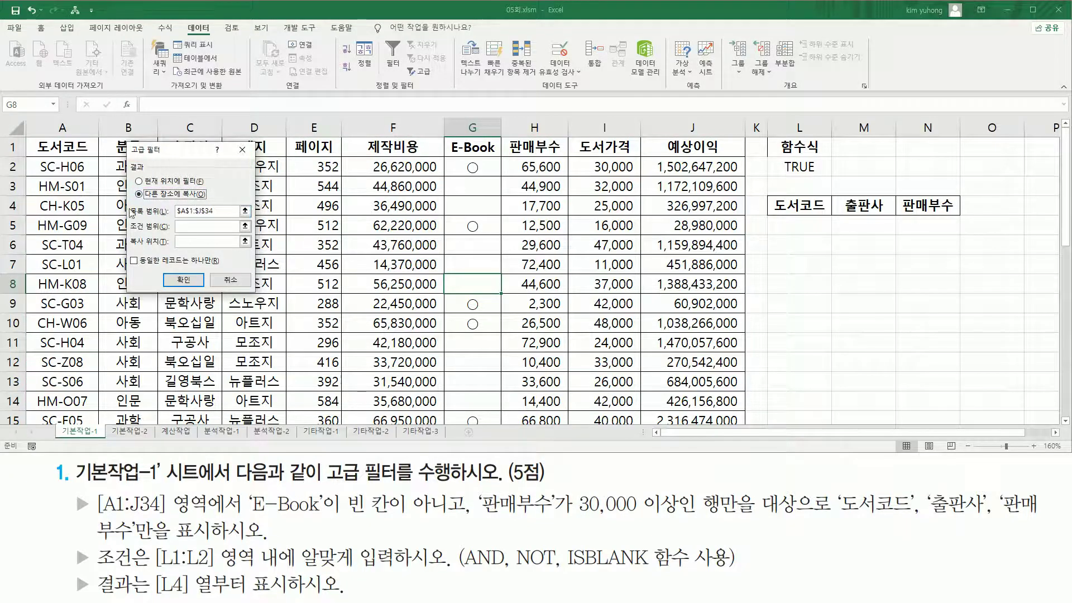
# Check that the list range covers $A$1:$J$34 and set the criteria range to L1:L2.
pyautogui.click(221, 210)
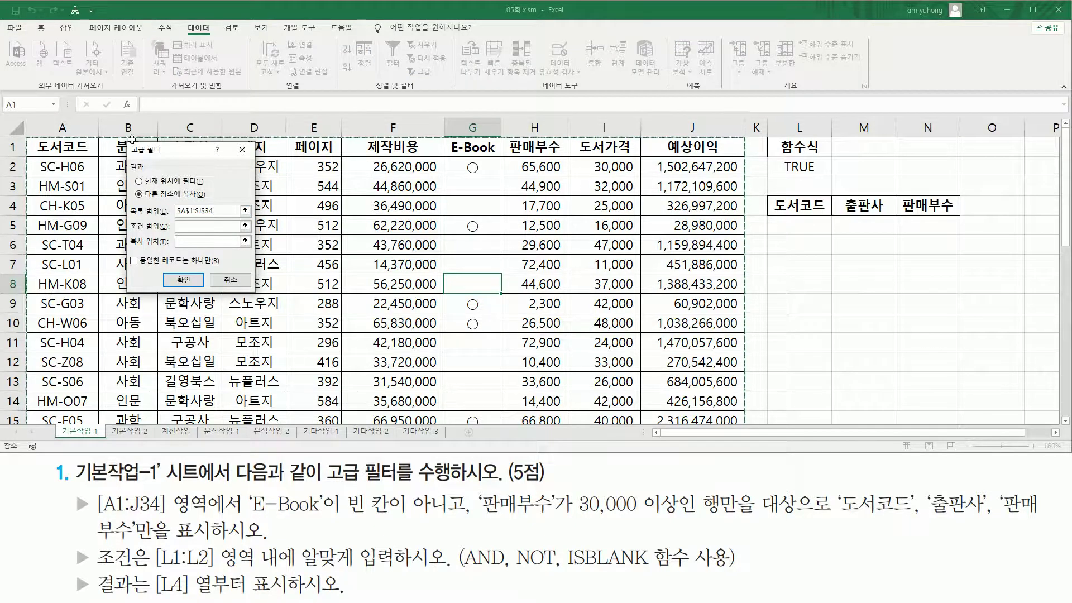
pyautogui.scroll(-9, 490, 242)
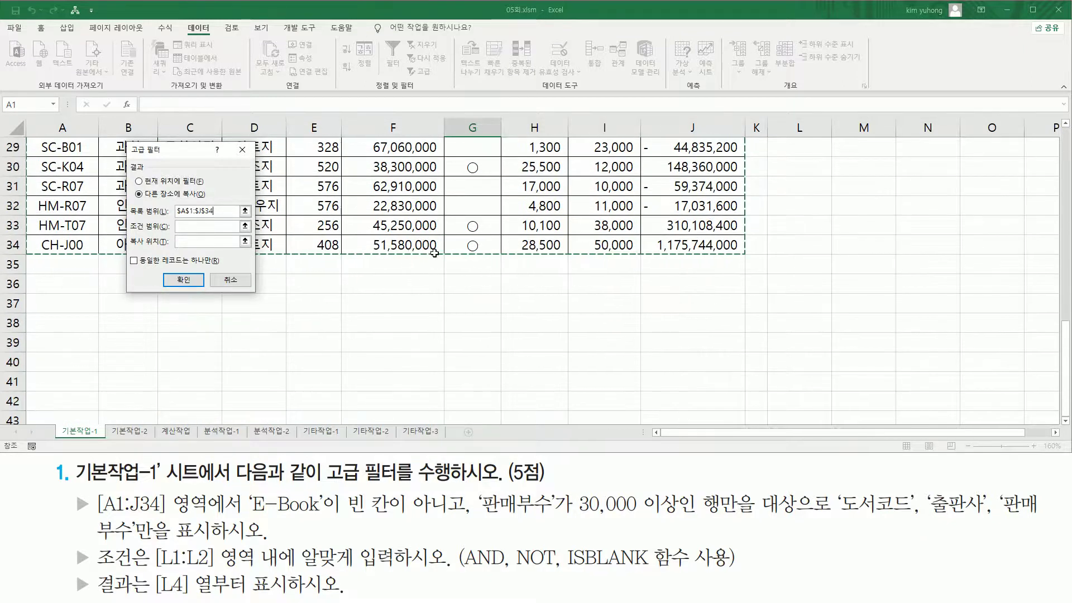
pyautogui.scroll(5, 428, 242)
pyautogui.scroll(5, 428, 241)
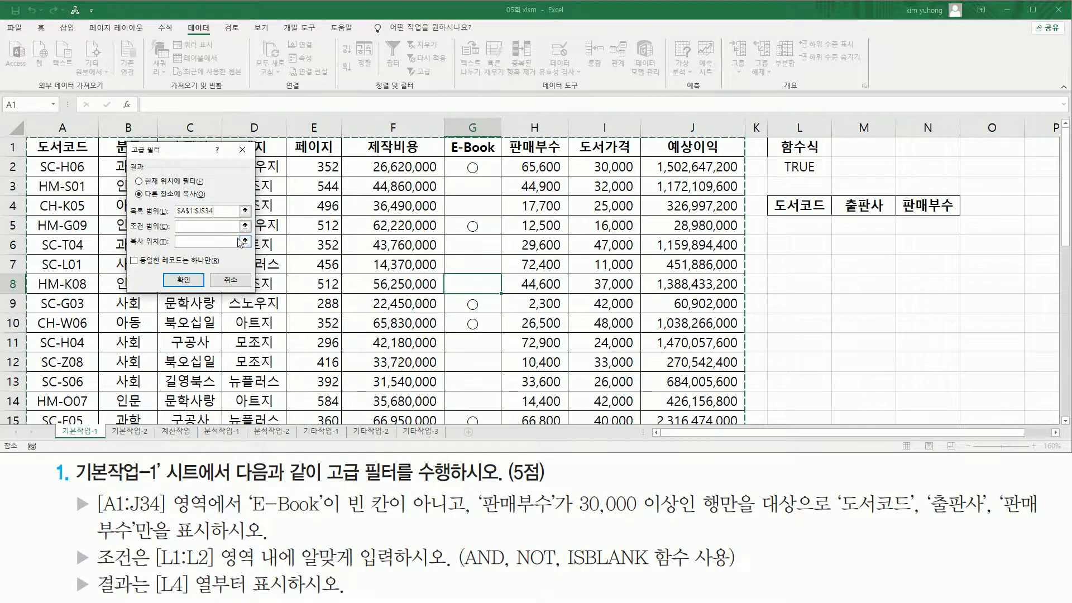
pyautogui.click(195, 225)
pyautogui.moveTo(802, 150)
pyautogui.mouseDown()
pyautogui.moveTo(810, 165)
pyautogui.moveTo(776, 153)
pyautogui.moveTo(794, 165)
pyautogui.mouseUp()
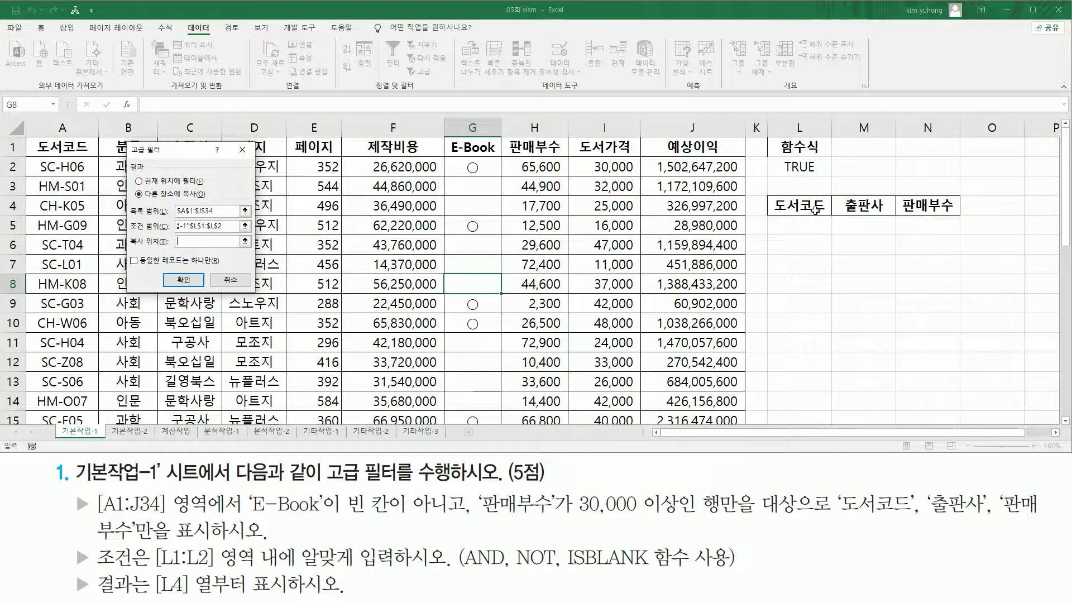
# Set the copy-to range to the pasted headers in L4:N4 and run the Advanced Filter.
pyautogui.moveTo(764, 191); pyautogui.dragTo(983, 217)
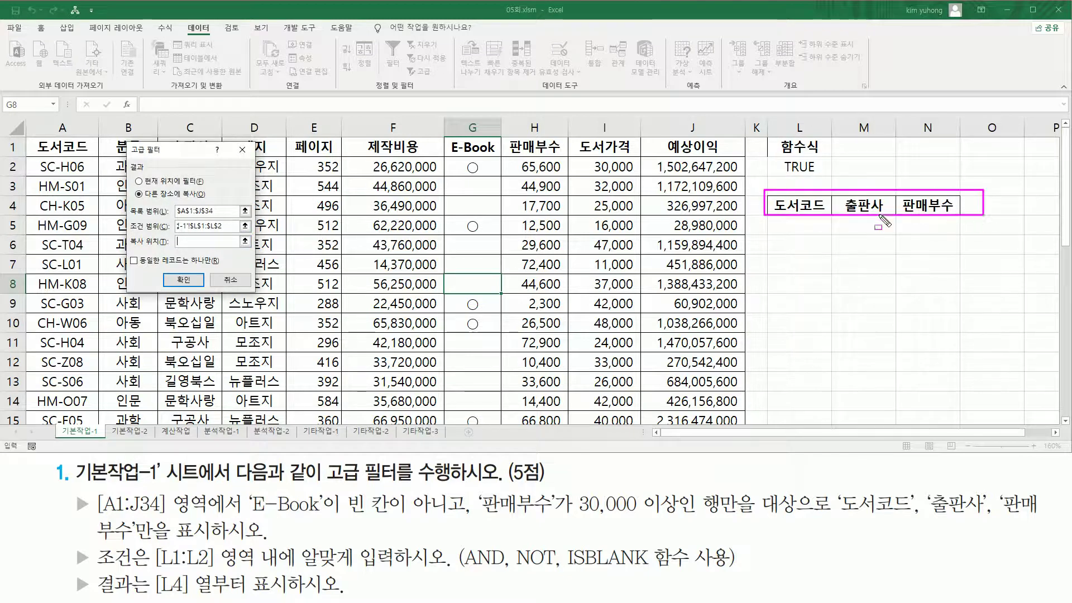
pyautogui.press('Escape')
pyautogui.click(232, 241)
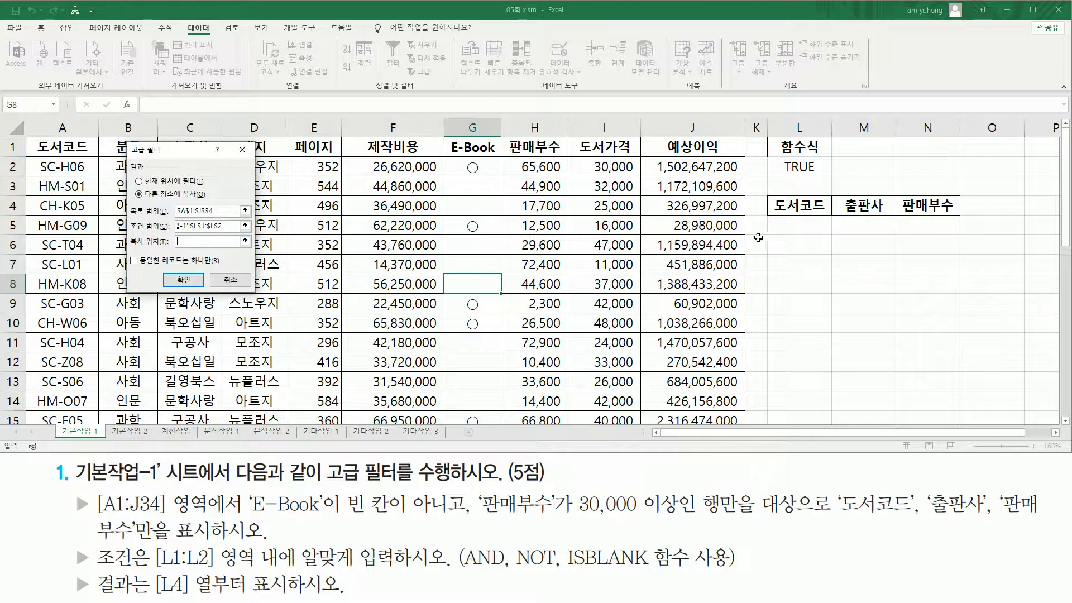
pyautogui.moveTo(793, 207); pyautogui.dragTo(931, 208)
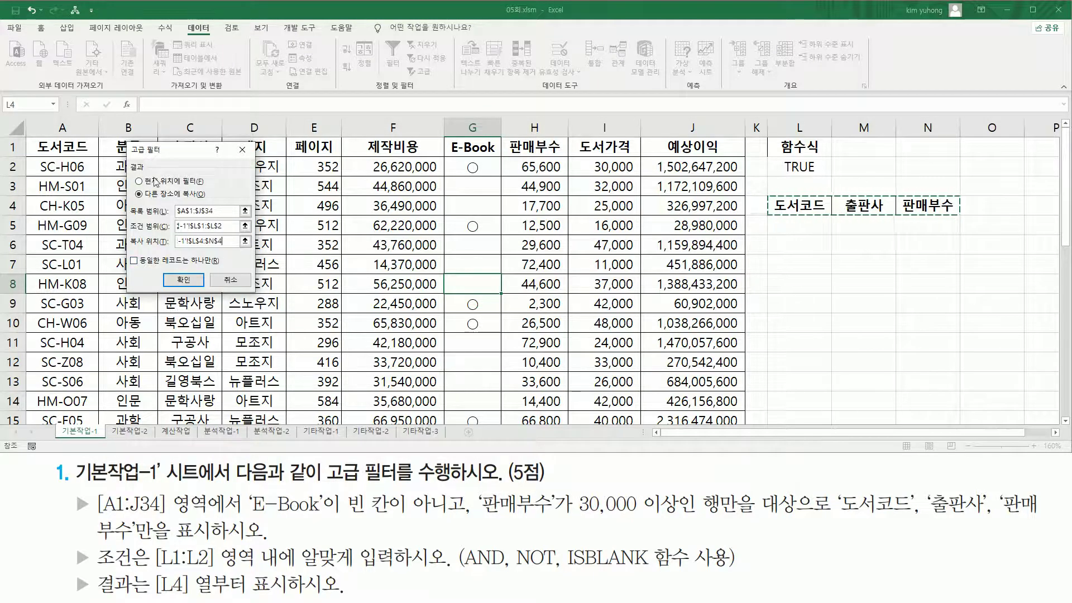
pyautogui.click(198, 286)
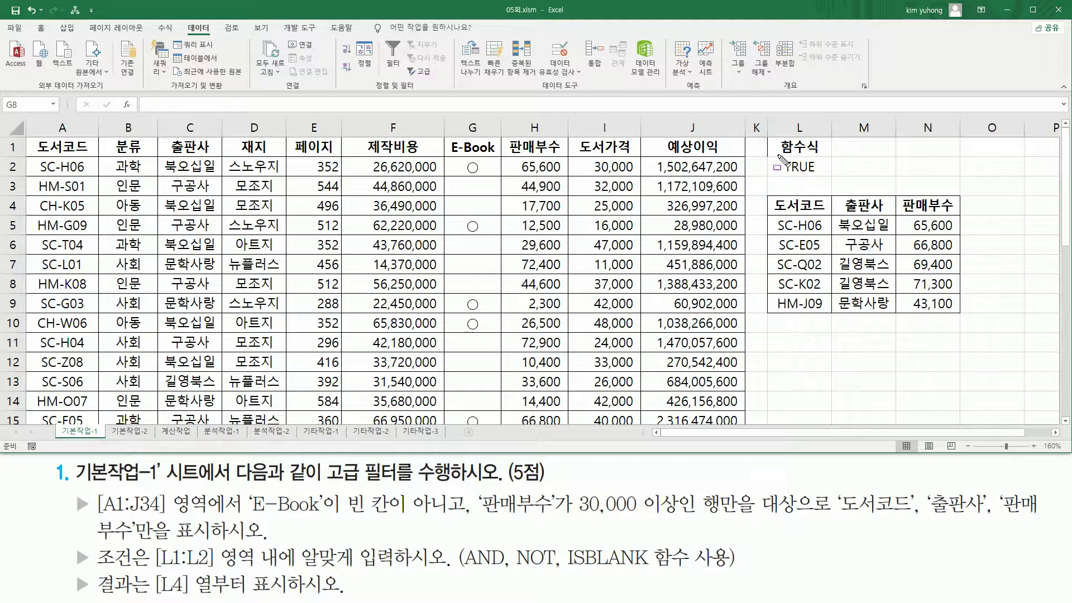
pyautogui.moveTo(764, 189)
pyautogui.mouseDown()
pyautogui.moveTo(825, 322)
pyautogui.moveTo(974, 322)
pyautogui.mouseUp()
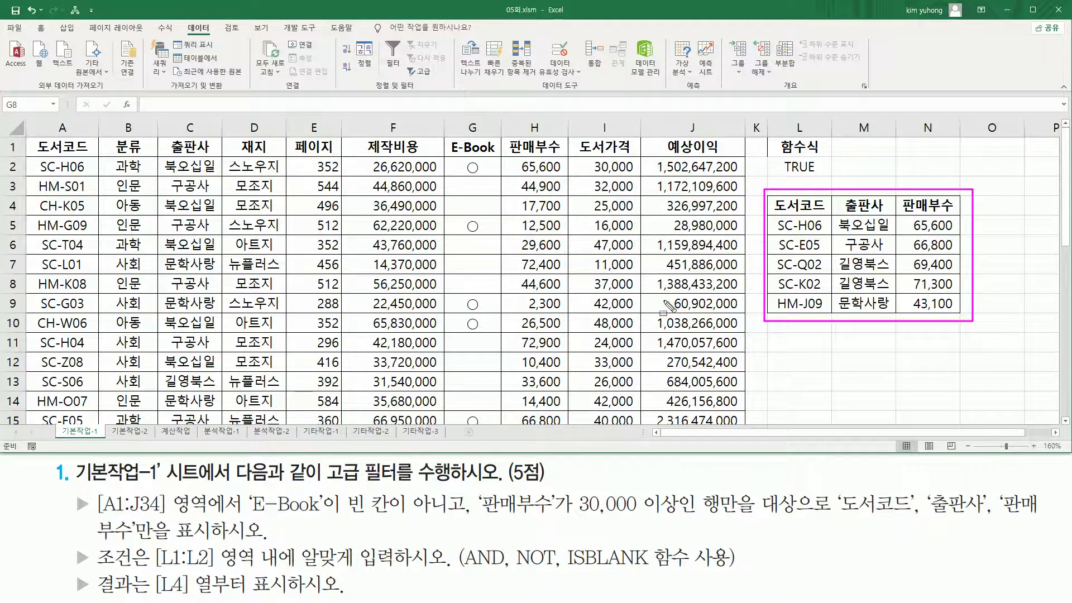
# Put the criteria formula =AND( NOT( ISBLANK(G2) ), H2>=30000 ) in L11 as left-aligned text with a red font.
pyautogui.click(788, 166)
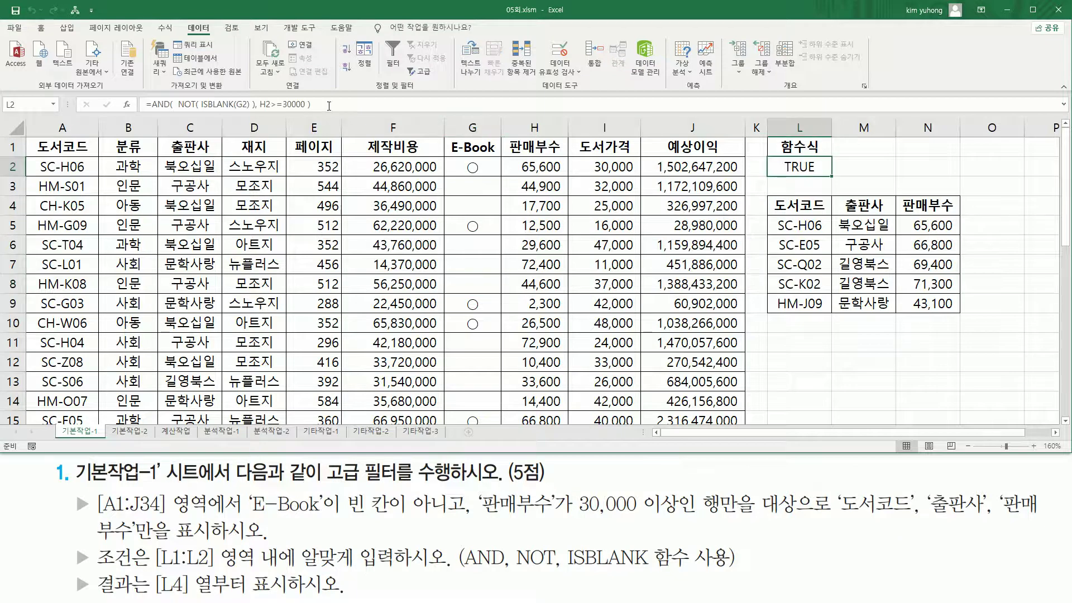
pyautogui.doubleClick(789, 167)
pyautogui.press('Escape')
pyautogui.click(787, 340)
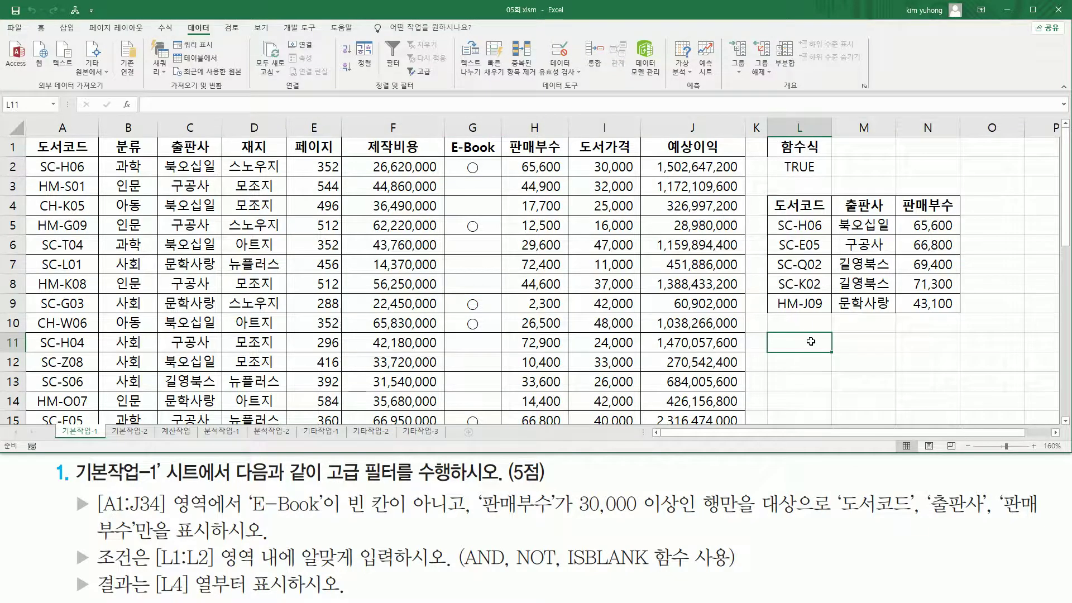
pyautogui.write("'=AND( NOT( ISBLANK(G2) ), H2>=30000 )")
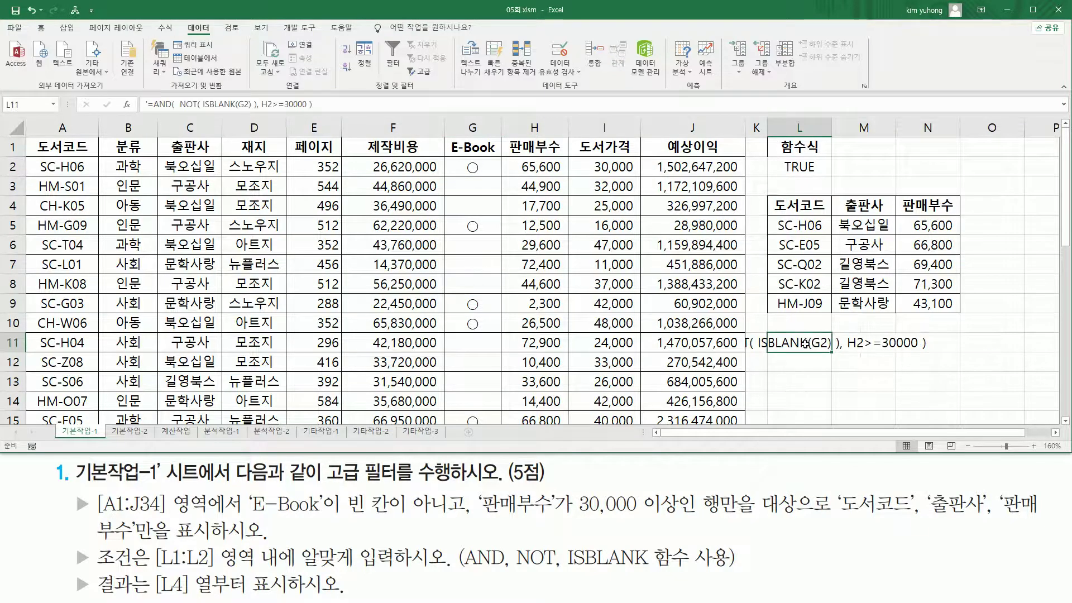
pyautogui.click(40, 28)
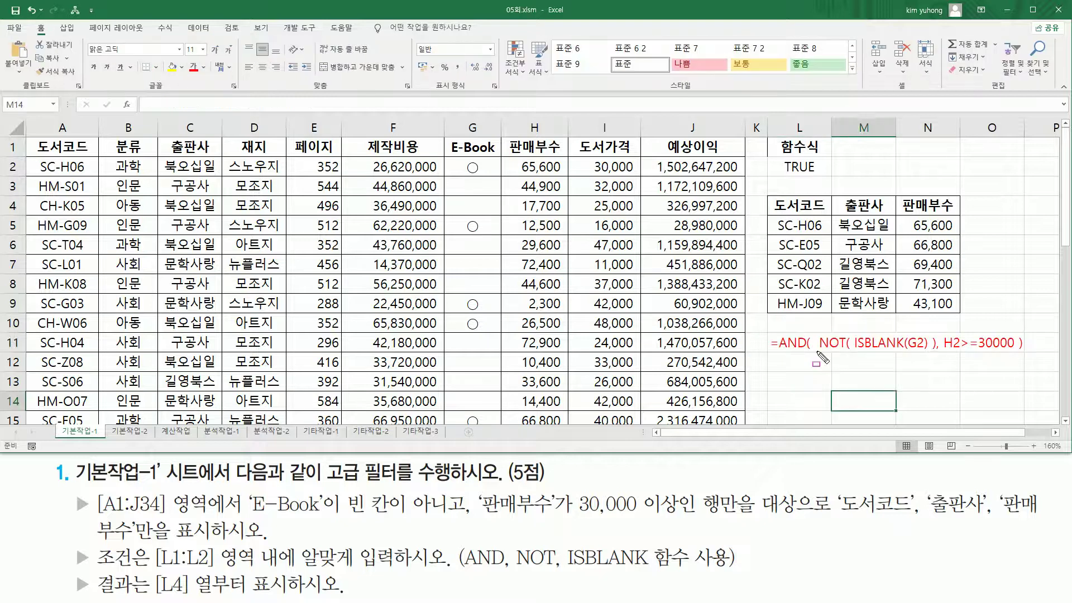
pyautogui.moveTo(816, 352); pyautogui.dragTo(932, 352)
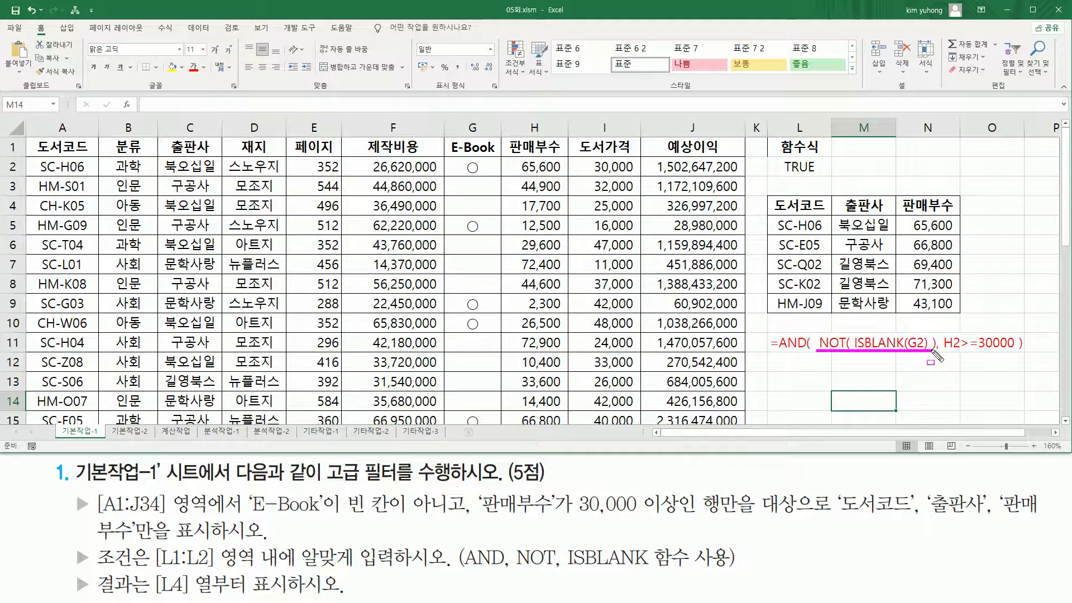
pyautogui.moveTo(945, 351); pyautogui.dragTo(1014, 351)
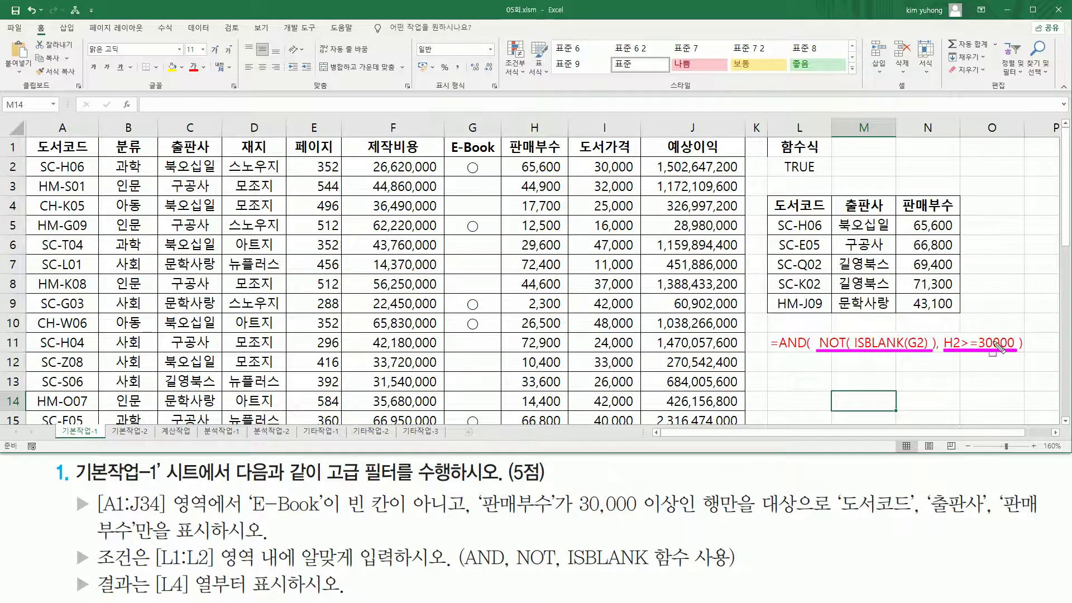
pyautogui.moveTo(812, 338)
pyautogui.mouseDown()
pyautogui.moveTo(811, 328)
pyautogui.moveTo(821, 358)
pyautogui.moveTo(1018, 366)
pyautogui.mouseUp()
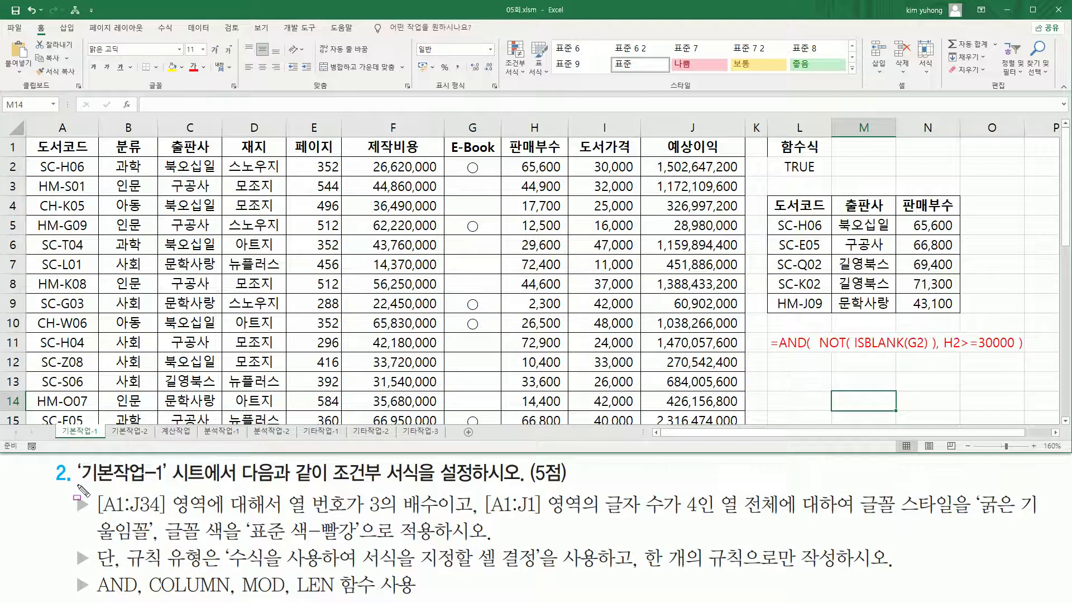
# Read the conditional formatting task for the 기본작업-1 sheet and select the range A1:J34 as the rule's target.
pyautogui.moveTo(78, 484)
pyautogui.mouseDown()
pyautogui.moveTo(178, 500)
pyautogui.moveTo(166, 461)
pyautogui.mouseUp()
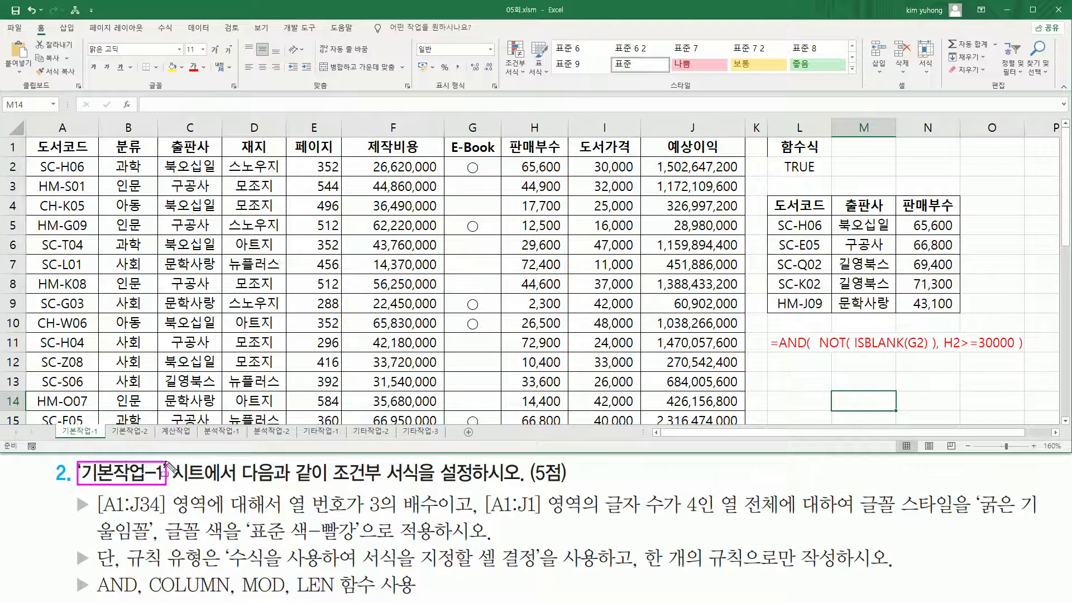
pyautogui.moveTo(325, 483); pyautogui.dragTo(418, 484)
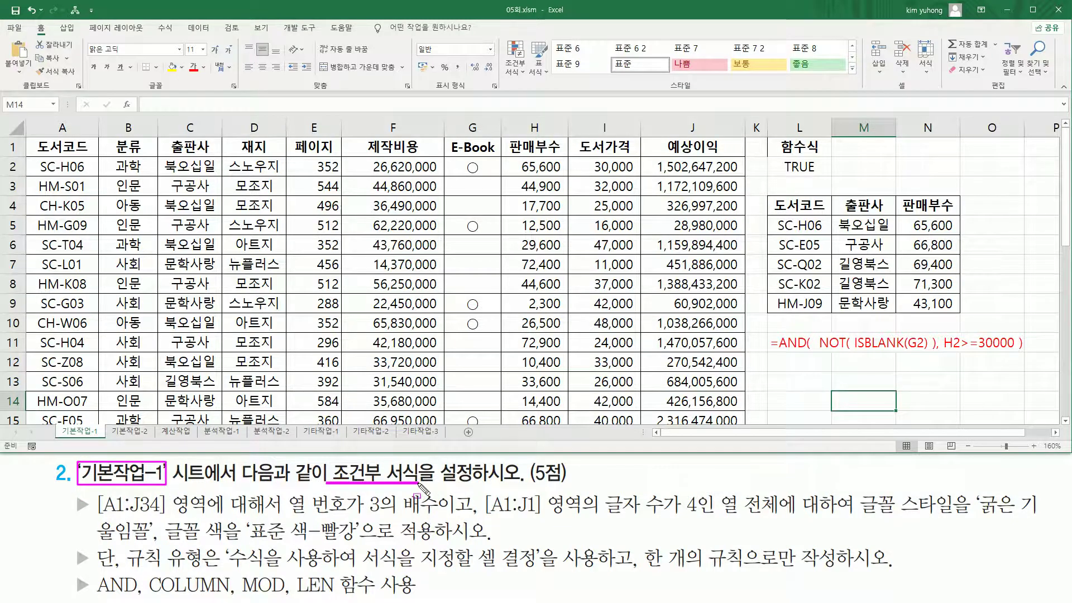
pyautogui.moveTo(524, 483); pyautogui.dragTo(568, 484)
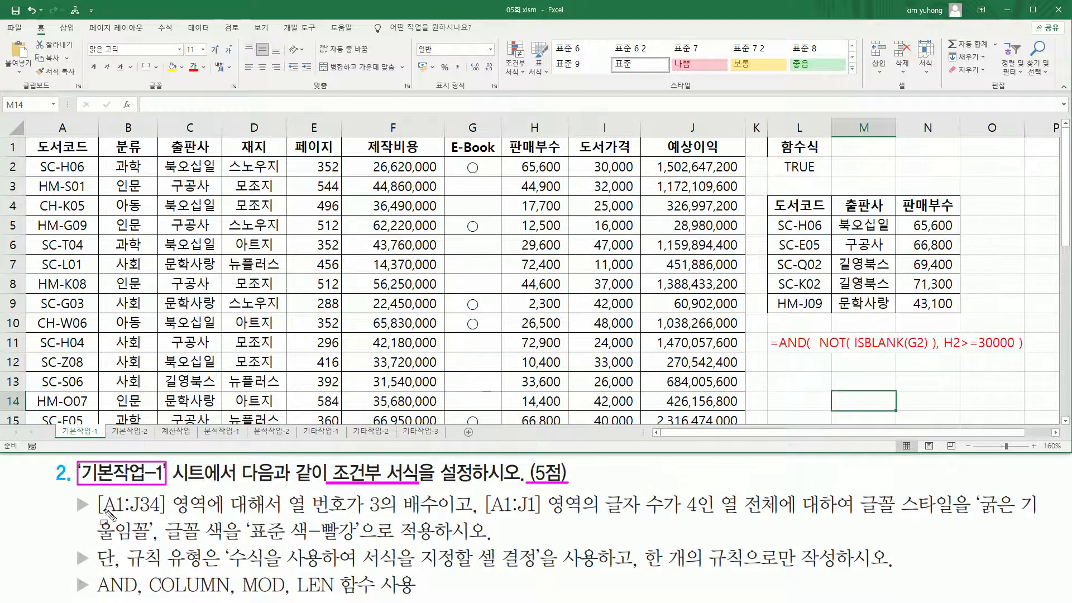
pyautogui.moveTo(98, 527)
pyautogui.mouseDown()
pyautogui.moveTo(167, 515)
pyautogui.moveTo(170, 492)
pyautogui.moveTo(229, 494)
pyautogui.mouseUp()
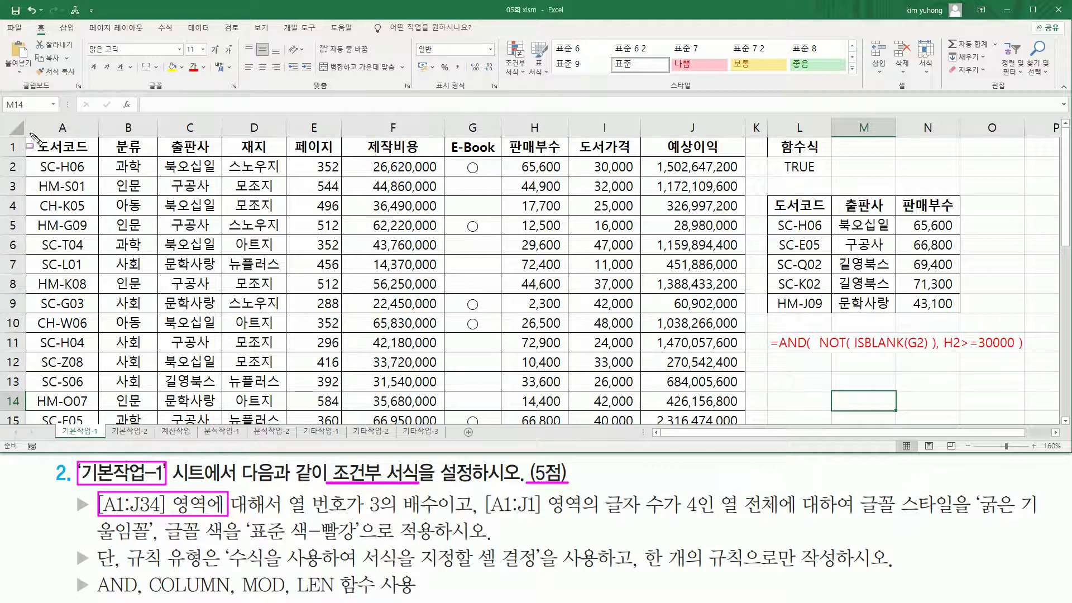
pyautogui.moveTo(33, 139)
pyautogui.mouseDown()
pyautogui.moveTo(491, 229)
pyautogui.moveTo(601, 346)
pyautogui.moveTo(598, 391)
pyautogui.moveTo(521, 445)
pyautogui.moveTo(649, 482)
pyautogui.moveTo(682, 382)
pyautogui.mouseUp()
pyautogui.press('Escape')
pyautogui.scroll(7, 683, 357)
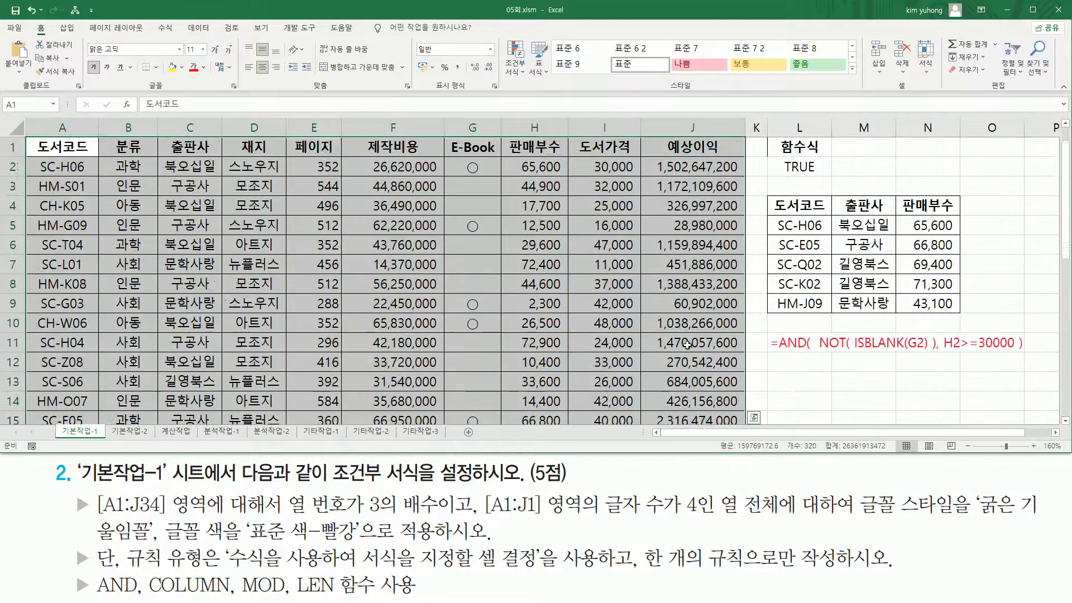
pyautogui.moveTo(285, 517); pyautogui.dragTo(438, 517)
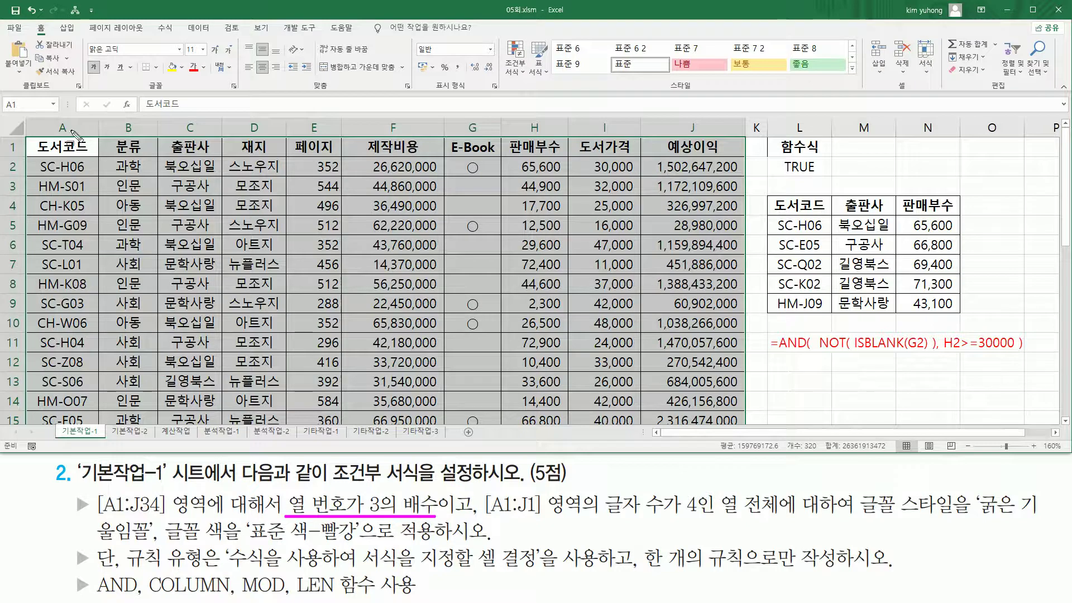
# Count through table columns A to J and identify those whose column number is a multiple of 3.
pyautogui.moveTo(43, 115)
pyautogui.mouseDown()
pyautogui.moveTo(746, 139)
pyautogui.moveTo(737, 136)
pyautogui.mouseUp()
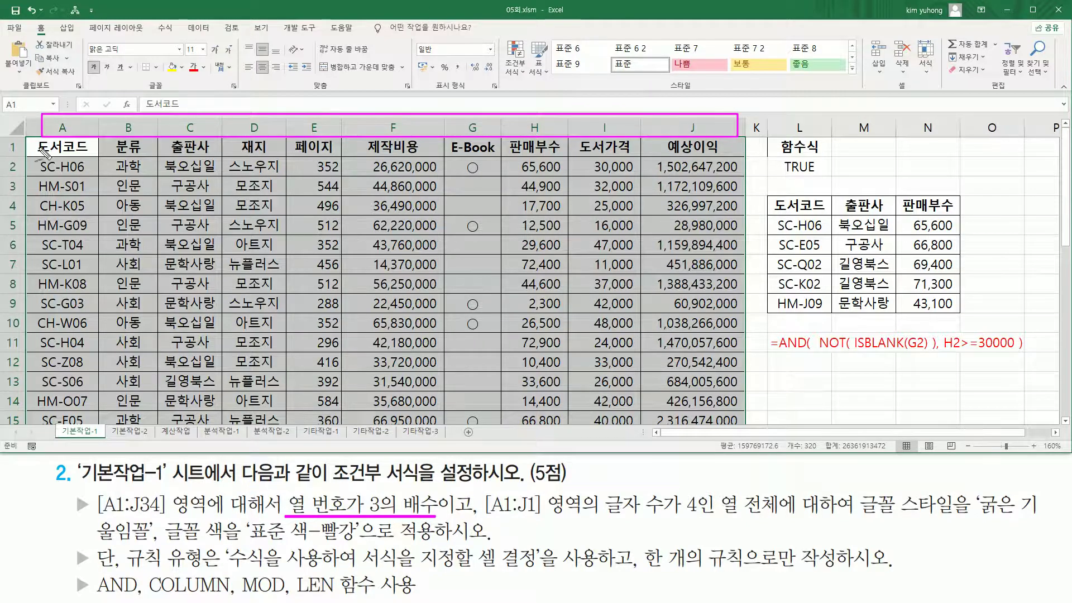
pyautogui.moveTo(68, 144); pyautogui.dragTo(78, 177)
pyautogui.moveTo(126, 145)
pyautogui.mouseDown()
pyautogui.moveTo(136, 168)
pyautogui.moveTo(195, 172)
pyautogui.mouseUp()
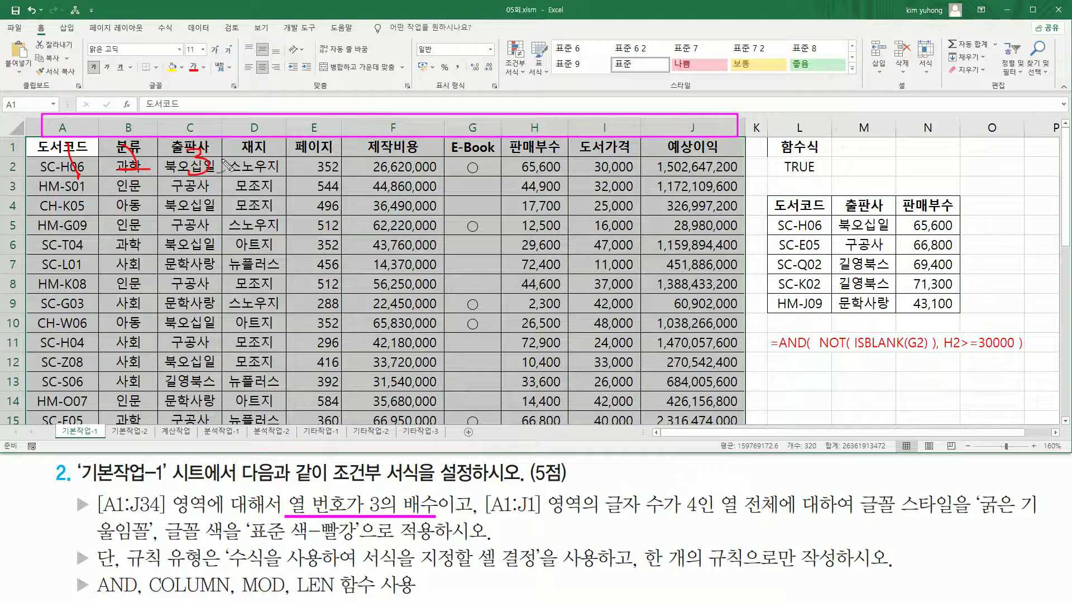
pyautogui.moveTo(249, 146); pyautogui.dragTo(264, 180)
pyautogui.moveTo(306, 146)
pyautogui.mouseDown()
pyautogui.moveTo(324, 176)
pyautogui.moveTo(313, 190)
pyautogui.mouseUp()
pyautogui.moveTo(304, 158); pyautogui.dragTo(329, 156)
pyautogui.moveTo(403, 146); pyautogui.dragTo(397, 180)
pyautogui.moveTo(458, 164)
pyautogui.mouseDown()
pyautogui.moveTo(474, 158)
pyautogui.moveTo(473, 196)
pyautogui.mouseUp()
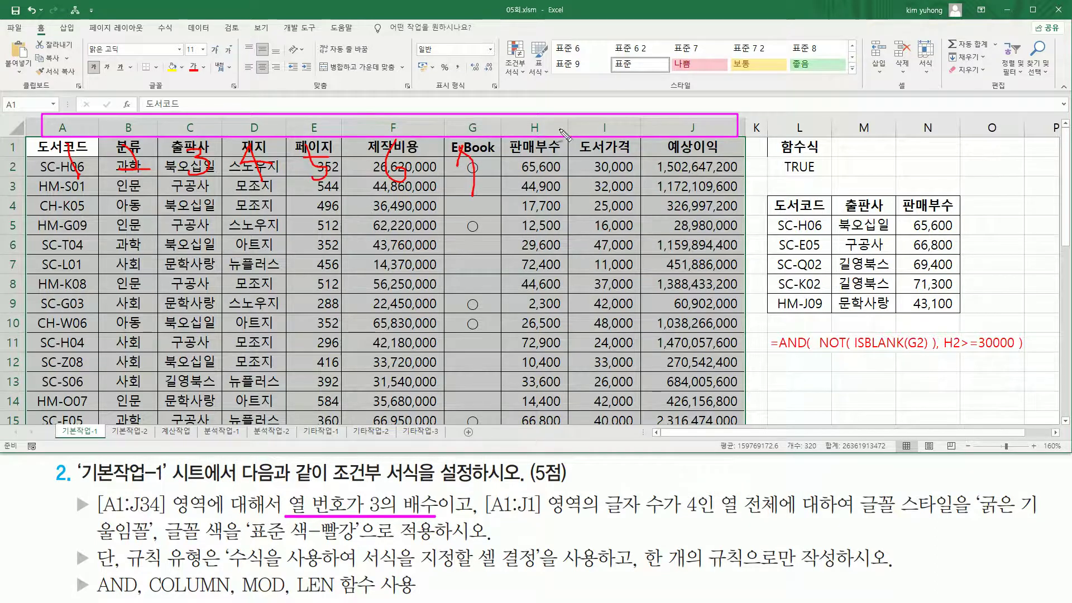
pyautogui.moveTo(540, 165); pyautogui.dragTo(548, 169)
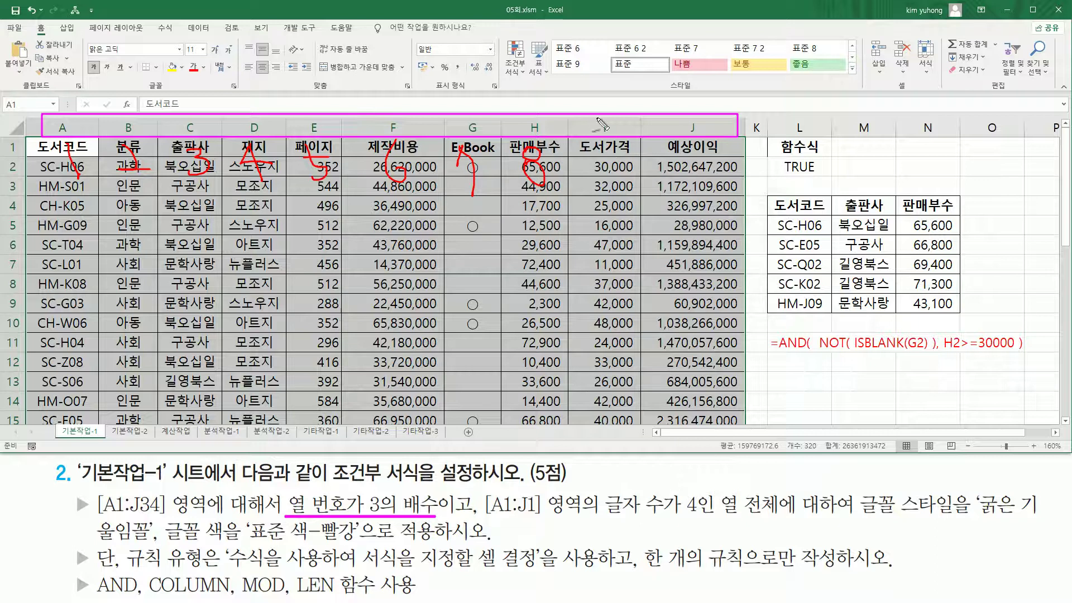
pyautogui.moveTo(617, 149); pyautogui.dragTo(615, 187)
pyautogui.moveTo(696, 155); pyautogui.dragTo(693, 160)
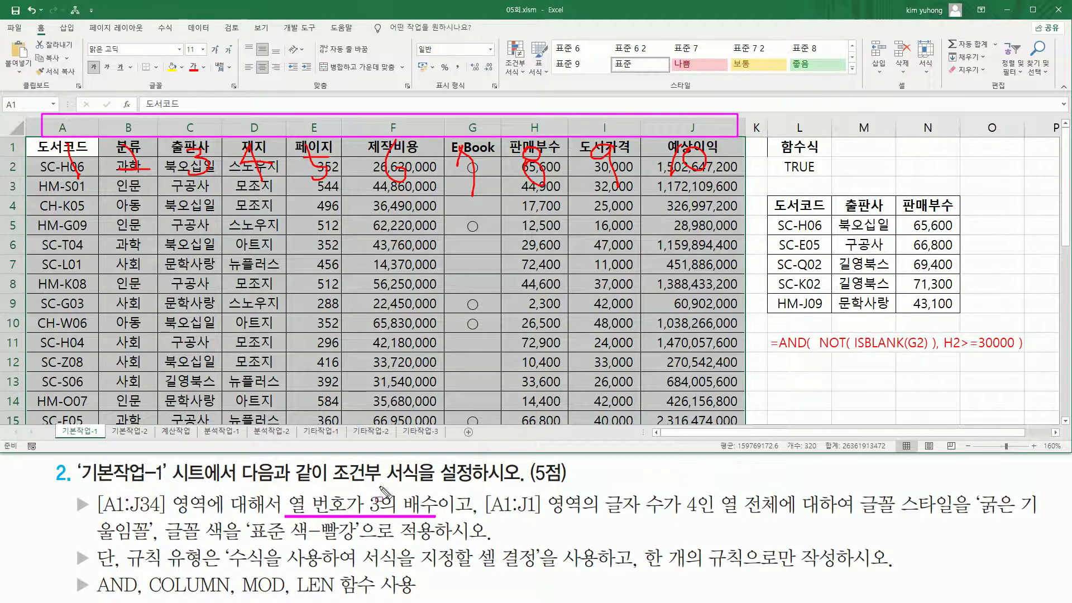
pyautogui.moveTo(178, 105); pyautogui.dragTo(213, 198)
pyautogui.moveTo(377, 102); pyautogui.dragTo(414, 201)
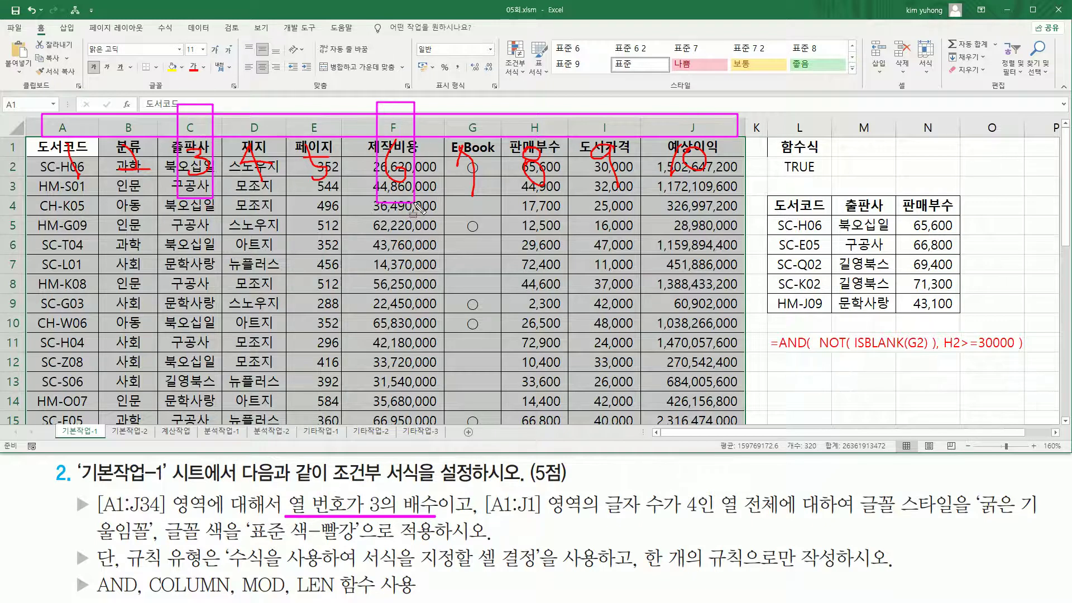
pyautogui.moveTo(584, 103); pyautogui.dragTo(622, 192)
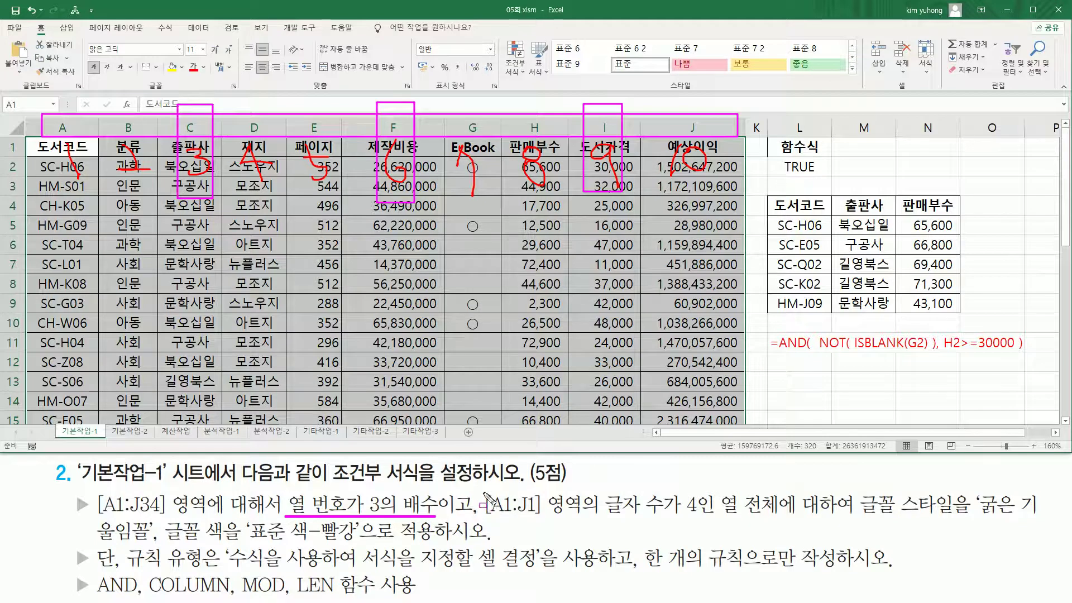
# Examine the headers in A1:J1 for names of four characters and compare them with the columns numbered in multiples of 3.
pyautogui.moveTo(484, 491)
pyautogui.mouseDown()
pyautogui.moveTo(520, 520)
pyautogui.moveTo(583, 519)
pyautogui.mouseUp()
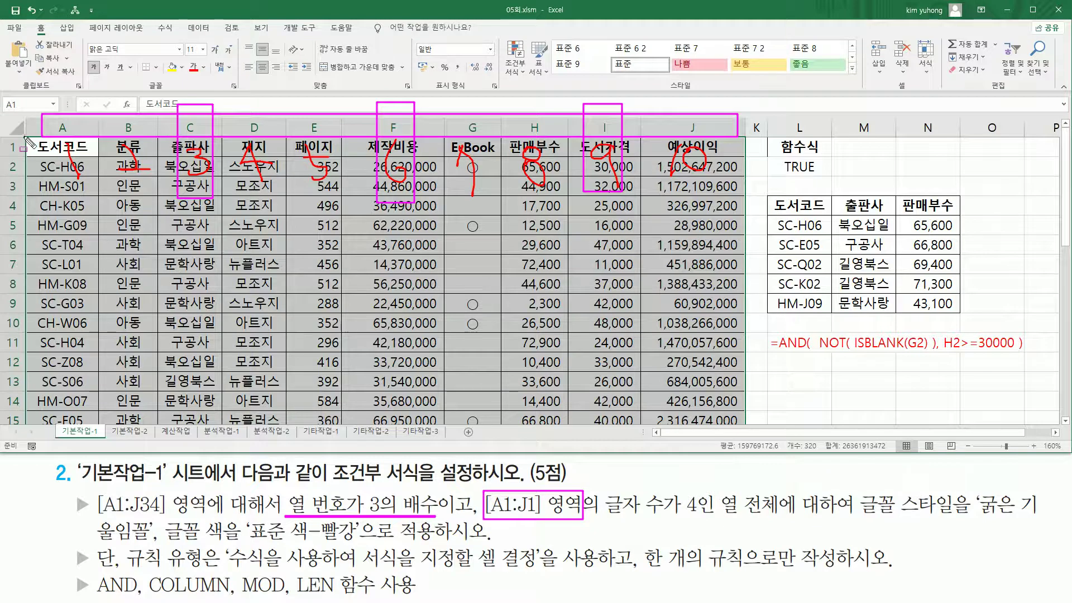
pyautogui.moveTo(20, 136)
pyautogui.mouseDown()
pyautogui.moveTo(113, 158)
pyautogui.moveTo(744, 163)
pyautogui.mouseUp()
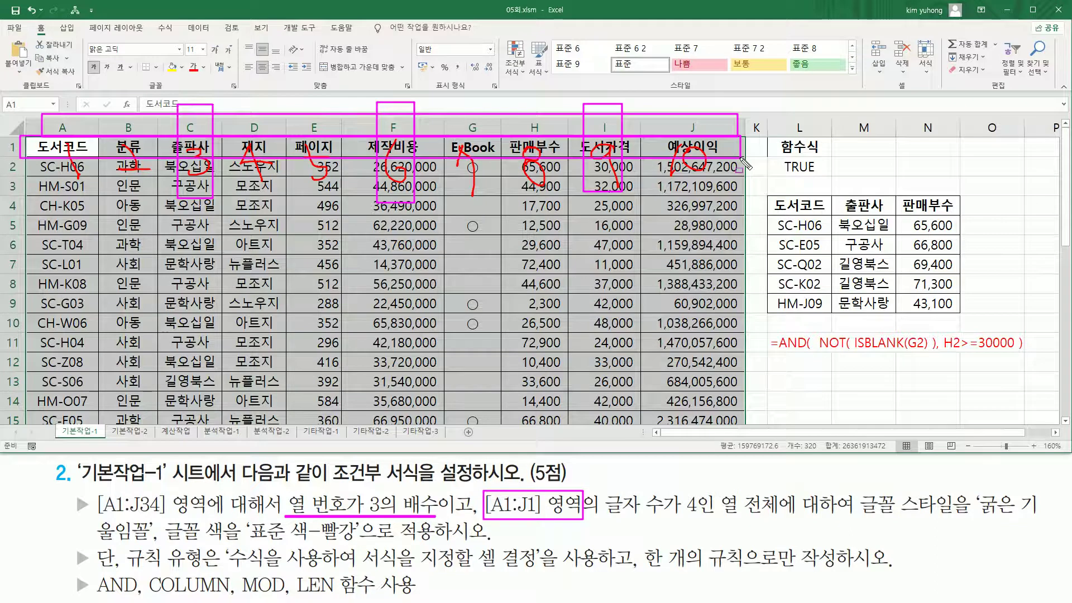
pyautogui.moveTo(606, 519); pyautogui.dragTo(668, 521)
pyautogui.moveTo(704, 485)
pyautogui.mouseDown()
pyautogui.moveTo(693, 520)
pyautogui.moveTo(715, 518)
pyautogui.mouseUp()
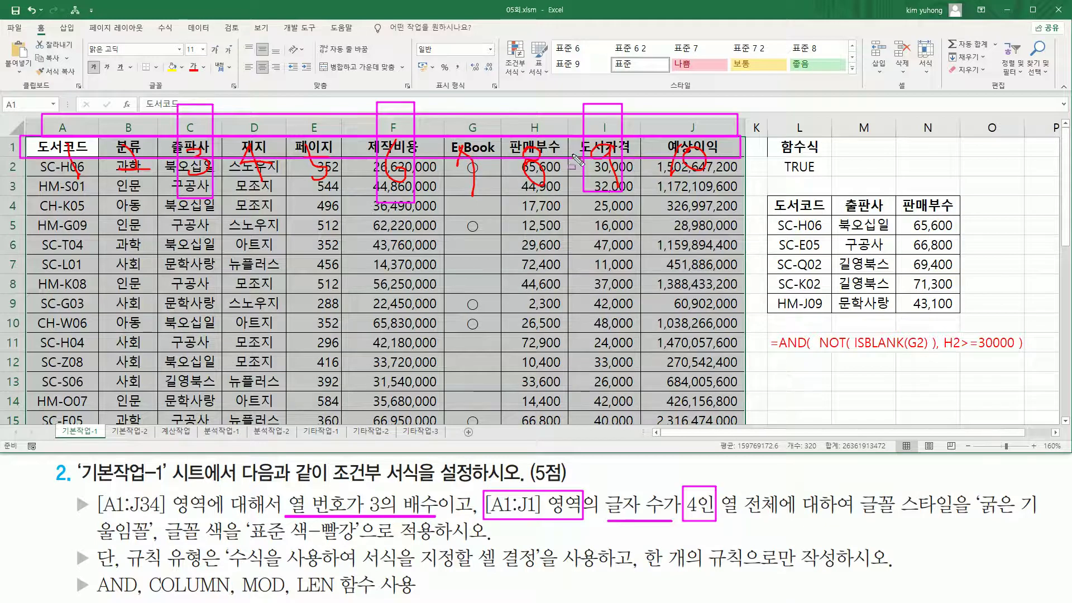
pyautogui.moveTo(700, 155); pyautogui.dragTo(697, 157)
pyautogui.moveTo(65, 129)
pyautogui.mouseDown()
pyautogui.moveTo(50, 134)
pyautogui.moveTo(60, 119)
pyautogui.mouseUp()
pyautogui.moveTo(408, 121)
pyautogui.mouseDown()
pyautogui.moveTo(383, 131)
pyautogui.moveTo(397, 141)
pyautogui.moveTo(416, 124)
pyautogui.moveTo(390, 115)
pyautogui.mouseUp()
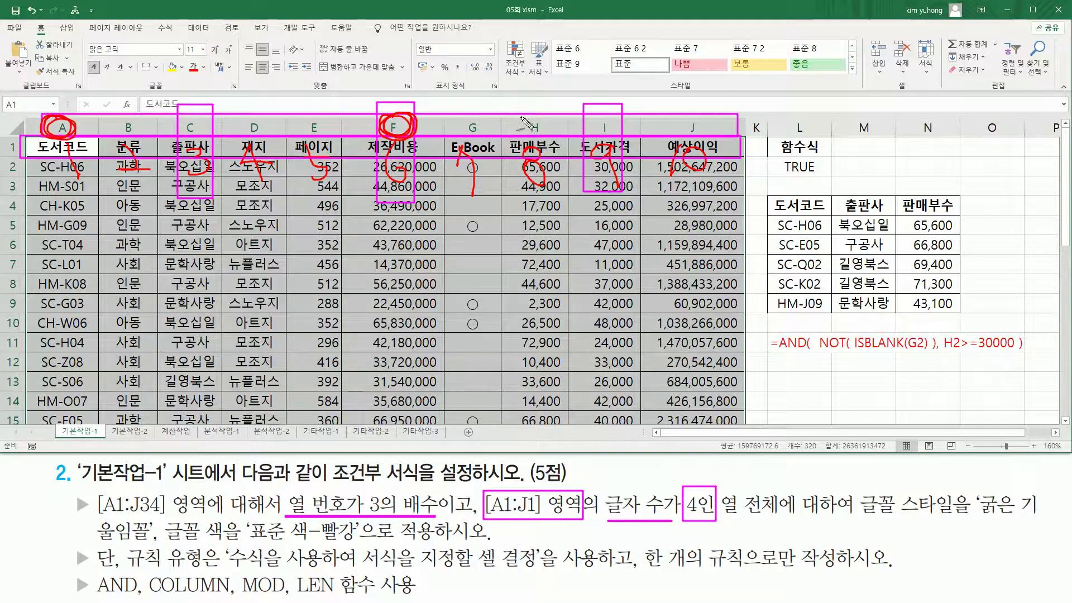
pyautogui.moveTo(537, 122)
pyautogui.mouseDown()
pyautogui.moveTo(522, 137)
pyautogui.moveTo(544, 117)
pyautogui.mouseUp()
pyautogui.moveTo(614, 125)
pyautogui.mouseDown()
pyautogui.moveTo(589, 130)
pyautogui.moveTo(616, 133)
pyautogui.mouseUp()
pyautogui.moveTo(695, 124)
pyautogui.mouseDown()
pyautogui.moveTo(706, 120)
pyautogui.moveTo(699, 127)
pyautogui.mouseUp()
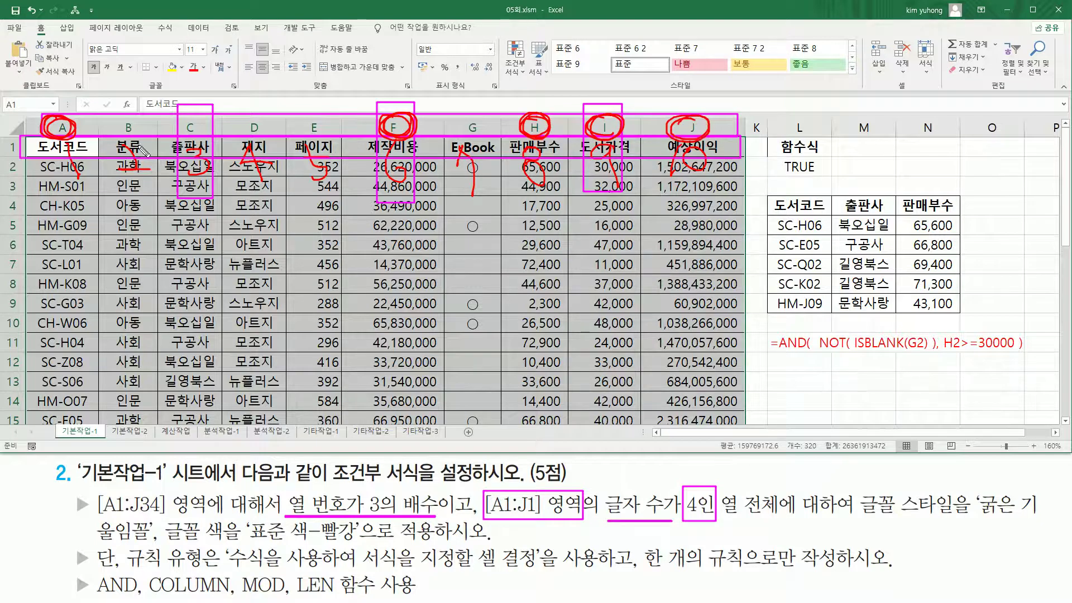
pyautogui.moveTo(759, 170); pyautogui.dragTo(765, 167)
pyautogui.moveTo(406, 89)
pyautogui.mouseDown()
pyautogui.moveTo(355, 167)
pyautogui.moveTo(441, 184)
pyautogui.moveTo(386, 96)
pyautogui.mouseUp()
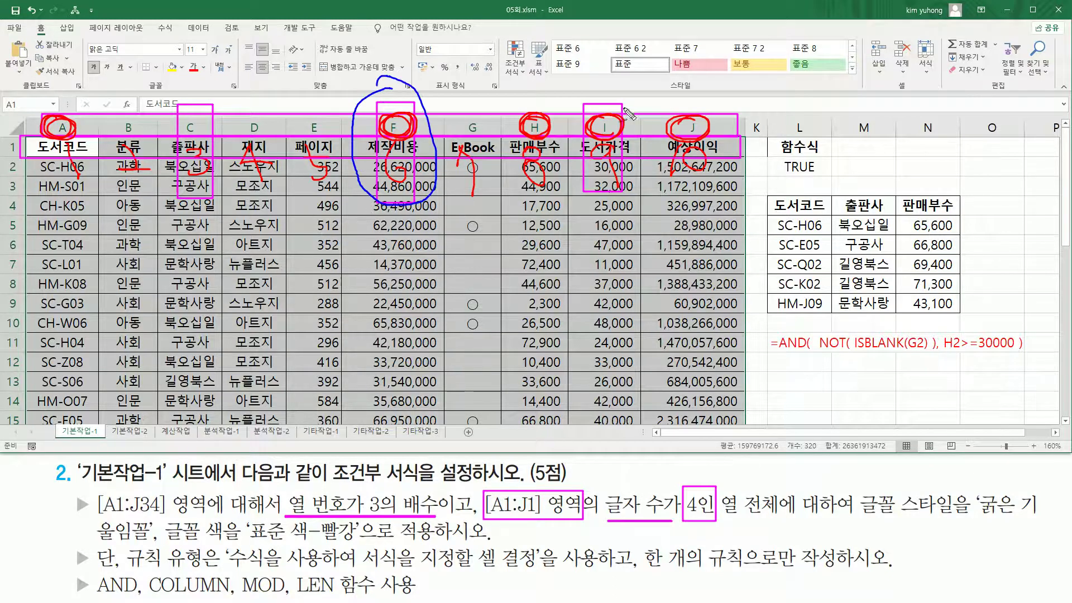
pyautogui.moveTo(614, 95)
pyautogui.mouseDown()
pyautogui.moveTo(566, 120)
pyautogui.moveTo(646, 193)
pyautogui.moveTo(606, 98)
pyautogui.mouseUp()
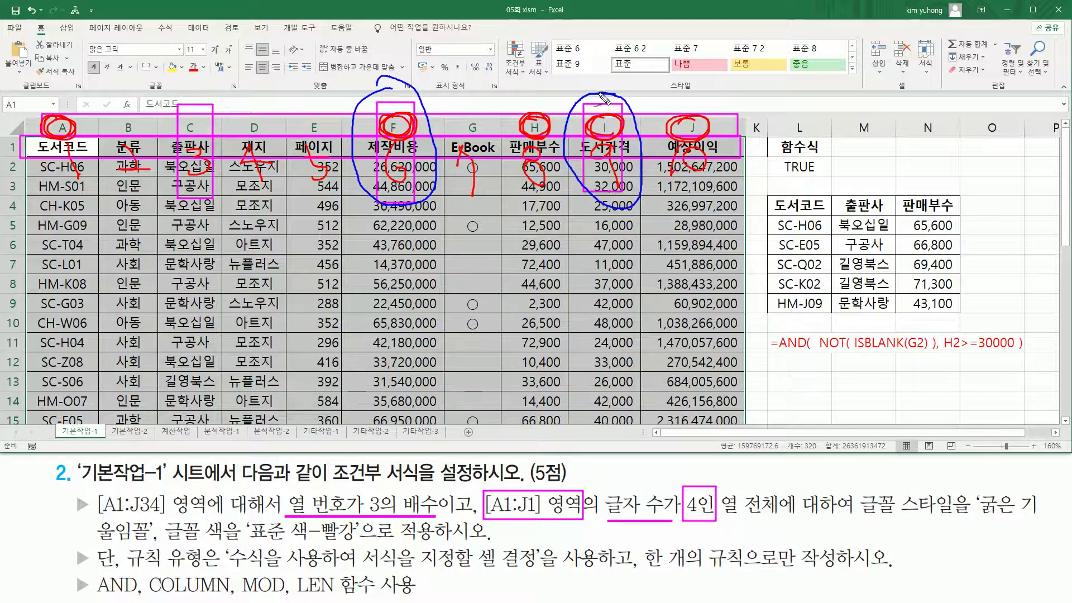
pyautogui.moveTo(722, 515); pyautogui.dragTo(775, 518)
pyautogui.press('Escape')
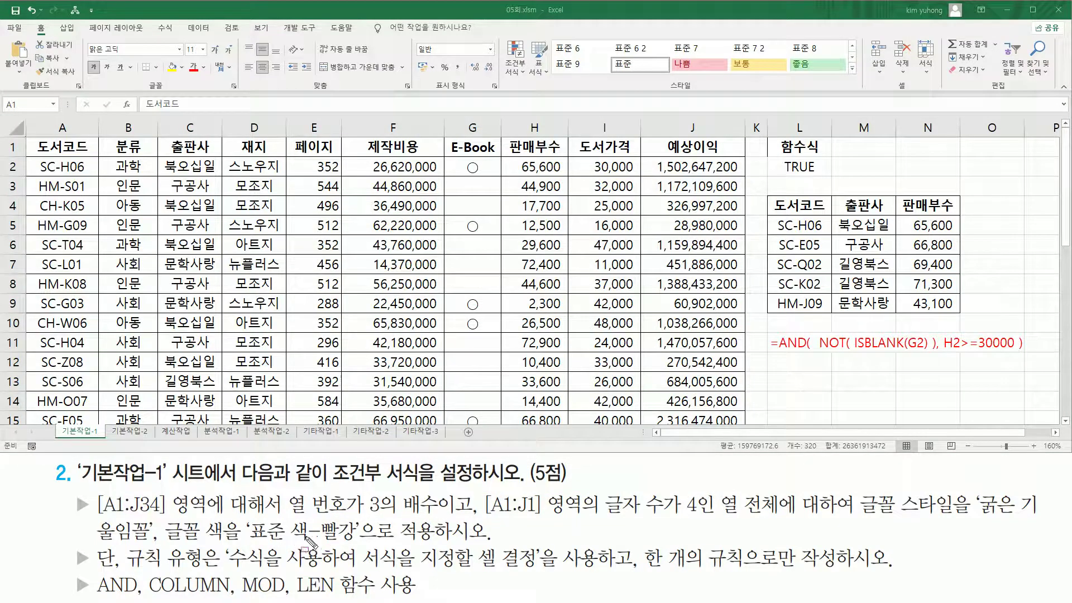
# Match each condition in the task text to the required AND, COLUMN, MOD and LEN functions, and review the single formula-rule requirement.
pyautogui.moveTo(287, 490)
pyautogui.mouseDown()
pyautogui.moveTo(300, 509)
pyautogui.moveTo(344, 516)
pyautogui.mouseUp()
pyautogui.moveTo(149, 592); pyautogui.dragTo(226, 594)
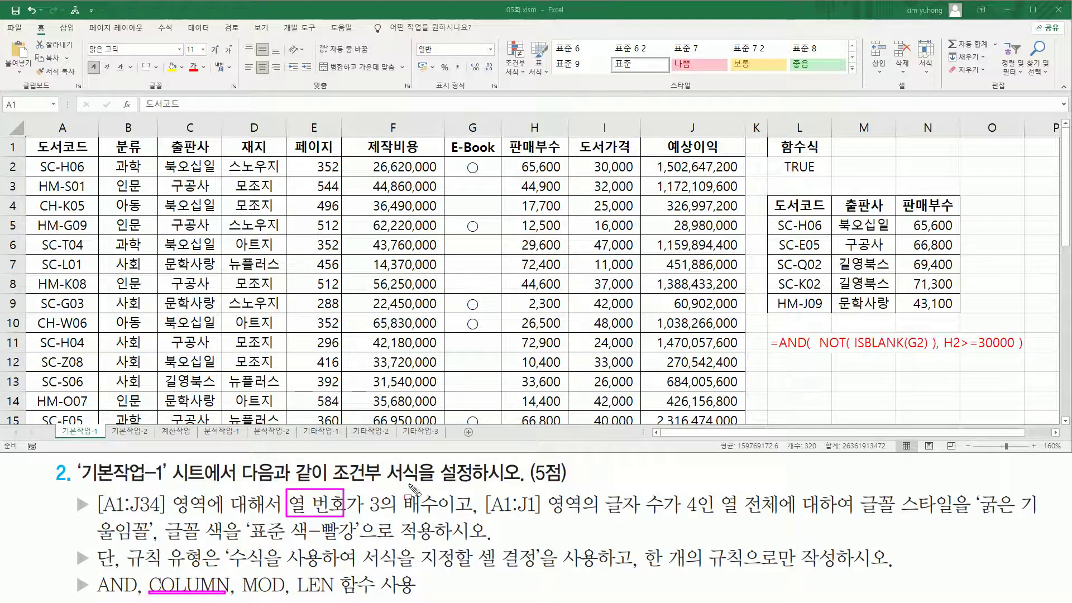
pyautogui.moveTo(367, 514); pyautogui.dragTo(437, 514)
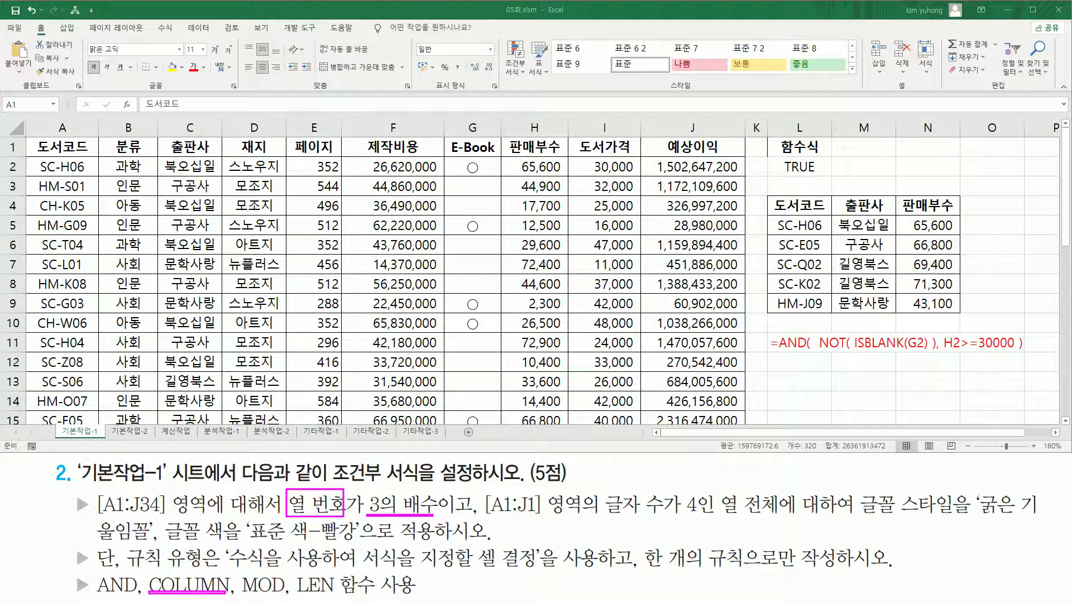
pyautogui.moveTo(764, 363); pyautogui.dragTo(760, 385)
pyautogui.moveTo(800, 358)
pyautogui.mouseDown()
pyautogui.moveTo(789, 377)
pyautogui.moveTo(837, 384)
pyautogui.mouseUp()
pyautogui.moveTo(877, 372)
pyautogui.mouseDown()
pyautogui.moveTo(924, 388)
pyautogui.moveTo(943, 371)
pyautogui.moveTo(943, 385)
pyautogui.moveTo(993, 369)
pyautogui.moveTo(983, 384)
pyautogui.moveTo(1037, 392)
pyautogui.moveTo(1049, 383)
pyautogui.mouseUp()
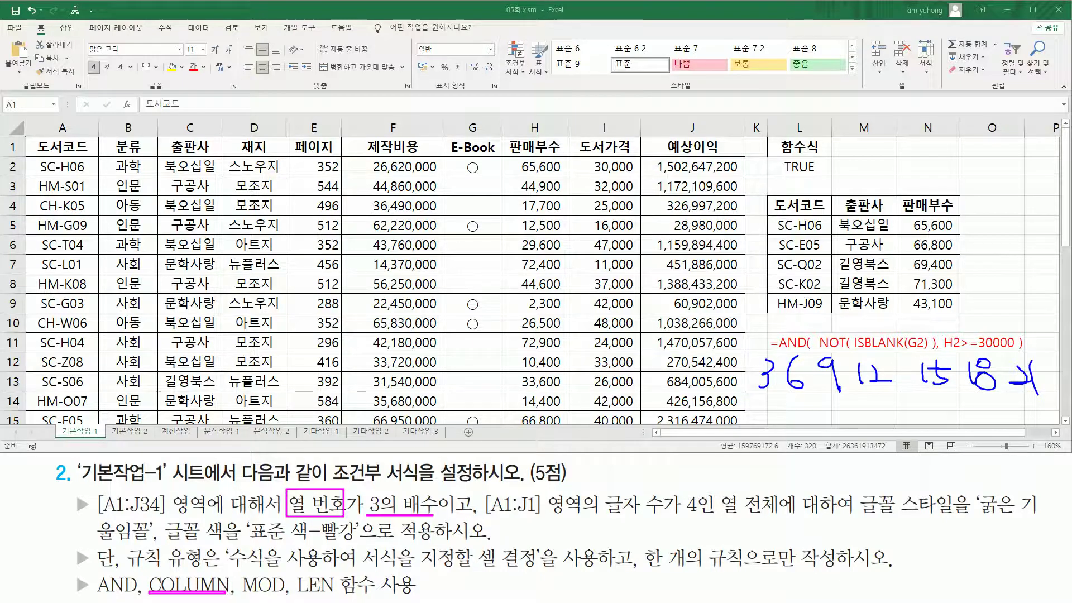
pyautogui.moveTo(245, 578); pyautogui.dragTo(285, 593)
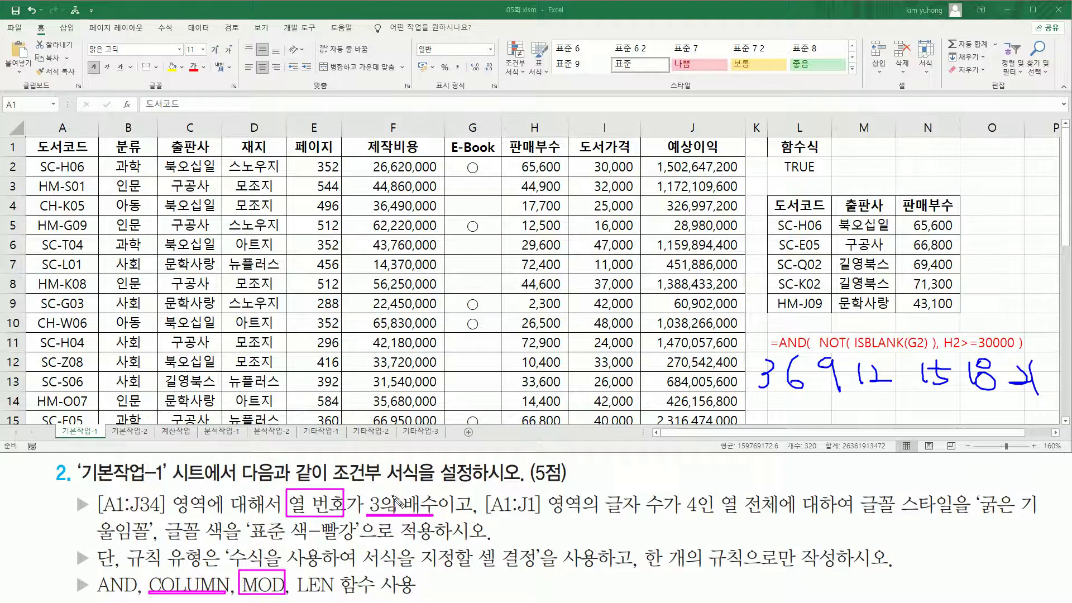
pyautogui.moveTo(484, 517)
pyautogui.mouseDown()
pyautogui.moveTo(530, 518)
pyautogui.moveTo(543, 494)
pyautogui.moveTo(602, 493)
pyautogui.moveTo(662, 516)
pyautogui.moveTo(700, 515)
pyautogui.mouseUp()
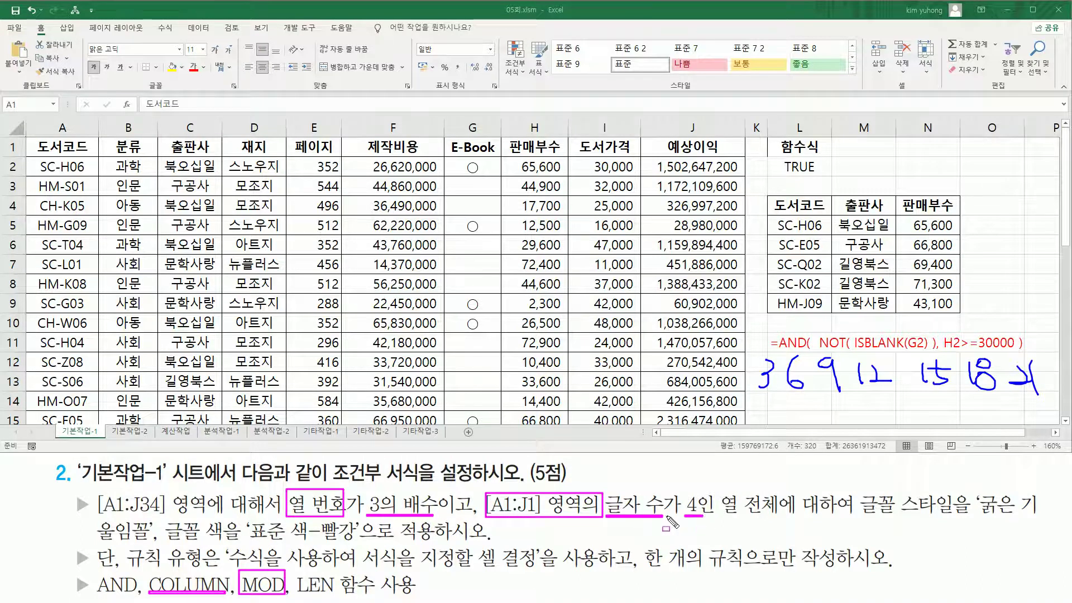
pyautogui.moveTo(296, 570)
pyautogui.mouseDown()
pyautogui.moveTo(313, 593)
pyautogui.moveTo(335, 595)
pyautogui.mouseUp()
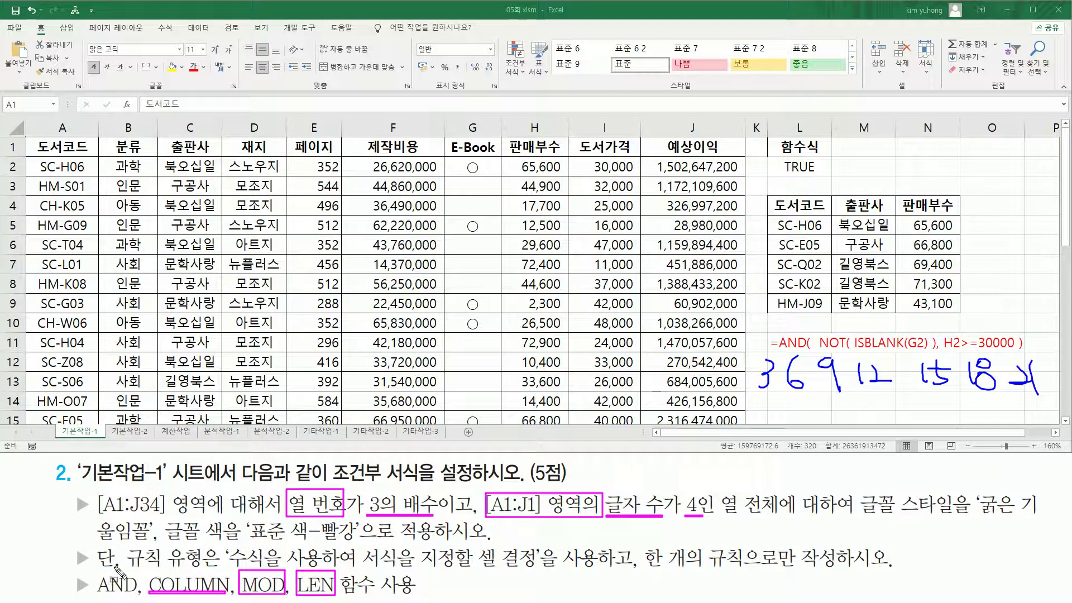
pyautogui.moveTo(95, 571)
pyautogui.mouseDown()
pyautogui.moveTo(98, 596)
pyautogui.moveTo(138, 597)
pyautogui.mouseUp()
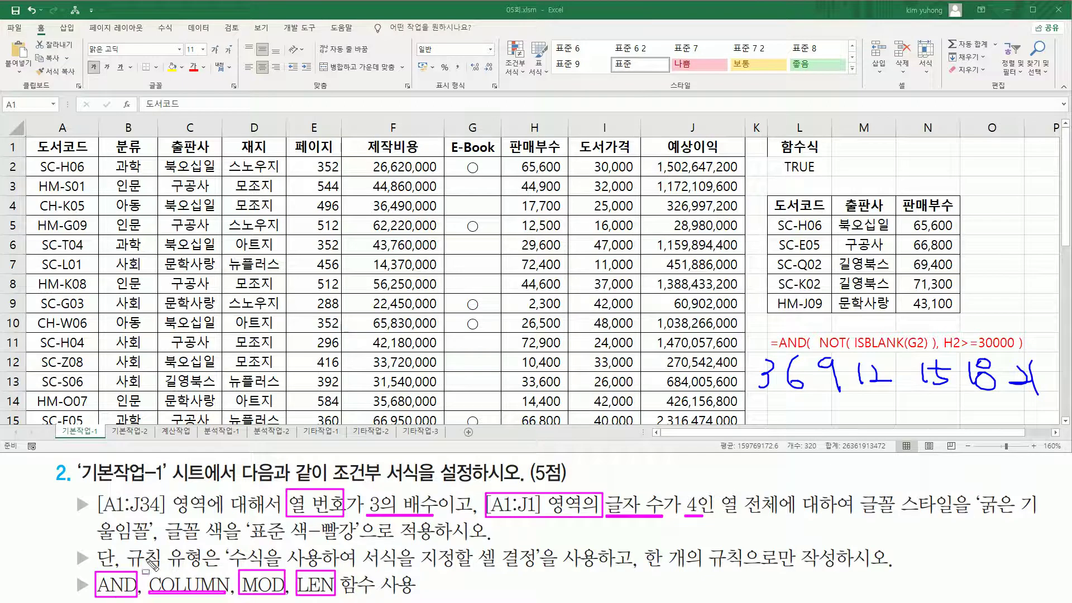
pyautogui.moveTo(228, 546)
pyautogui.mouseDown()
pyautogui.moveTo(242, 569)
pyautogui.moveTo(538, 570)
pyautogui.mouseUp()
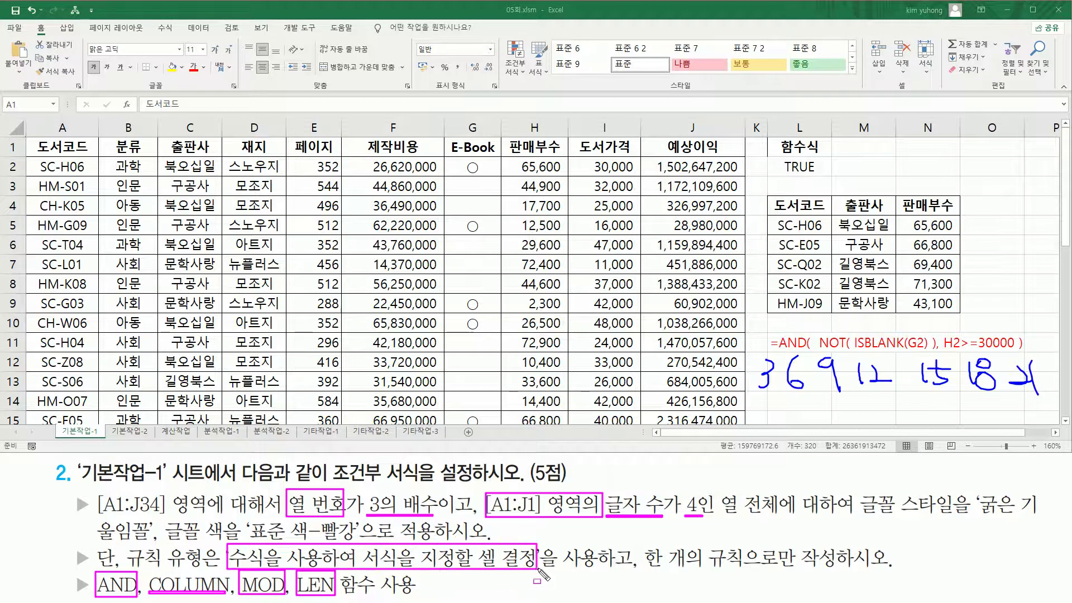
pyautogui.moveTo(639, 567); pyautogui.dragTo(834, 568)
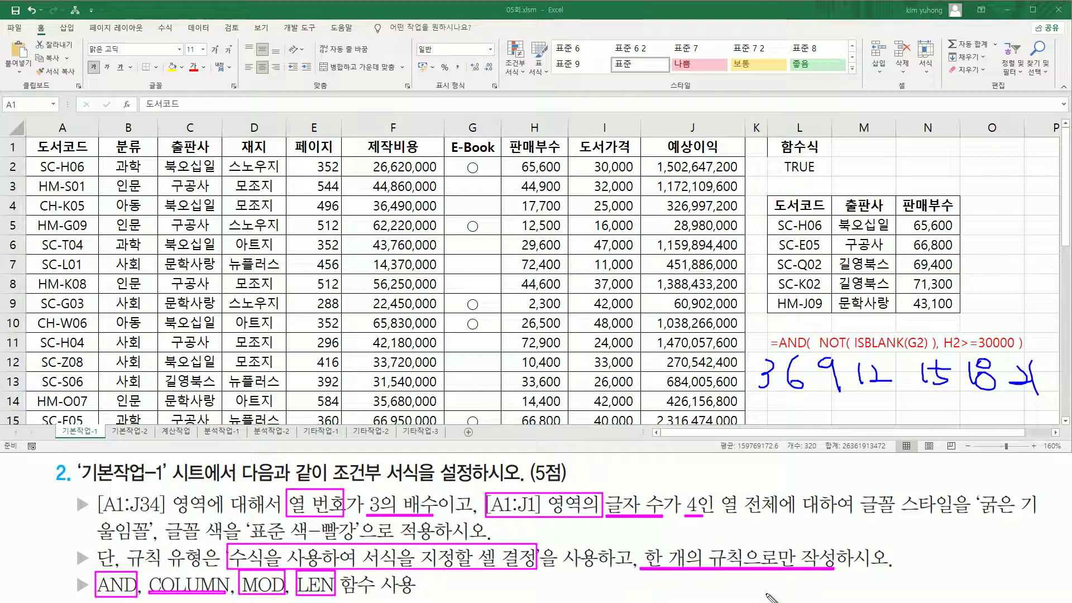
pyautogui.press('Escape')
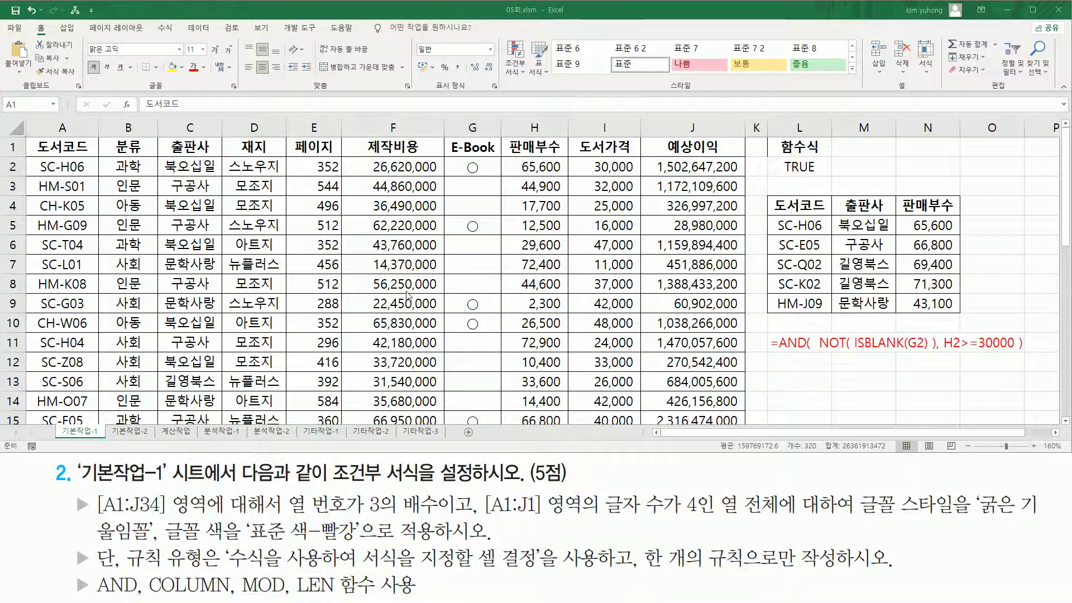
# Create a new conditional formatting rule for A1:J34 with the rule type '수식을 사용하여 서식을 지정할 셀 결정'.
pyautogui.hotkey('ctrl', 'a')
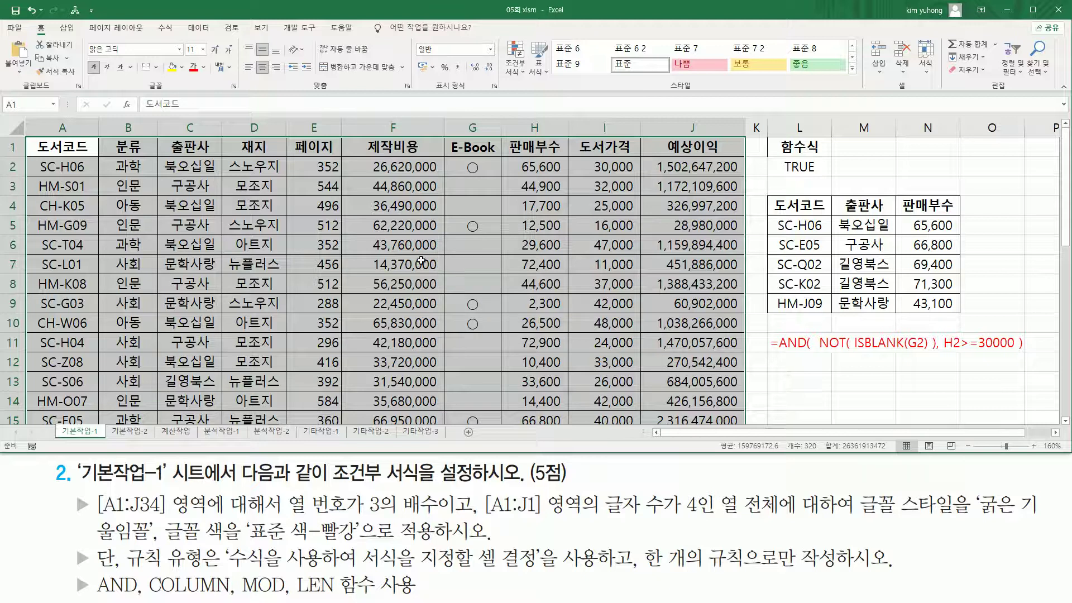
pyautogui.moveTo(31, 21); pyautogui.dragTo(53, 35)
pyautogui.moveTo(500, 30); pyautogui.dragTo(528, 81)
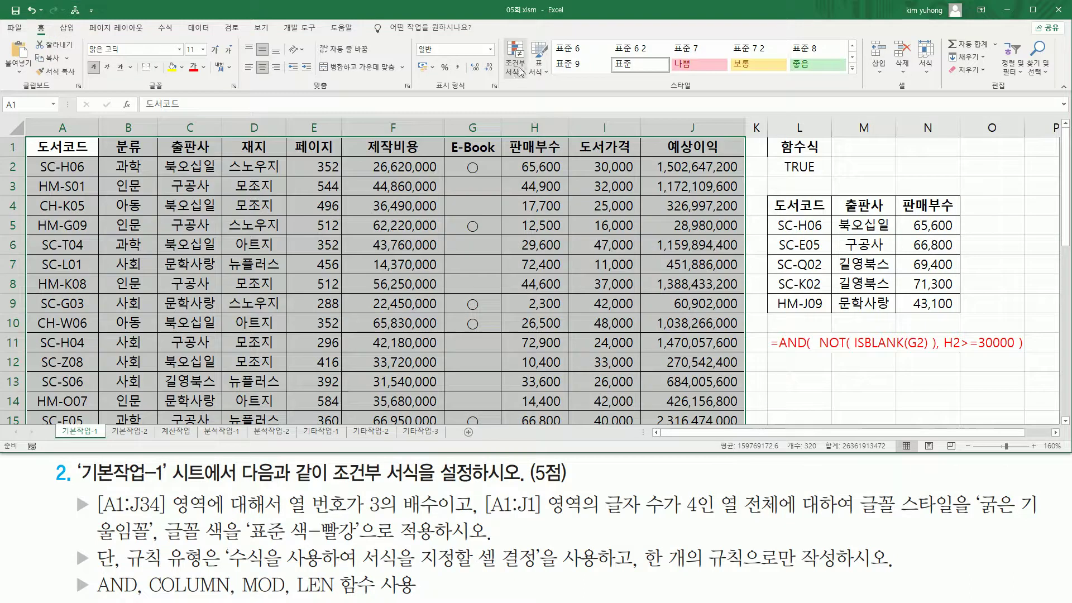
pyautogui.click(515, 66)
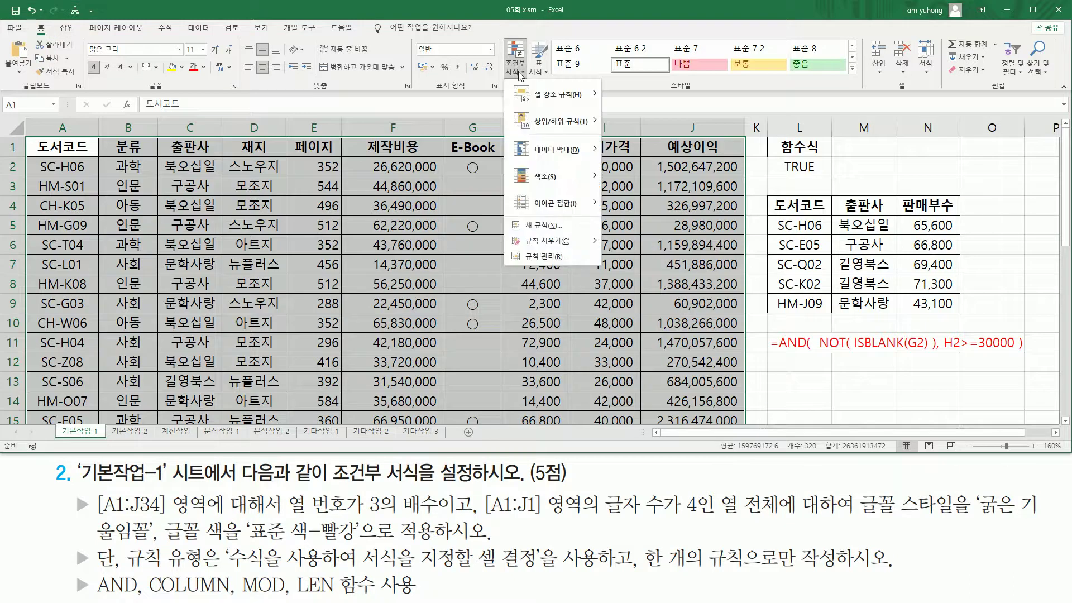
pyautogui.click(541, 226)
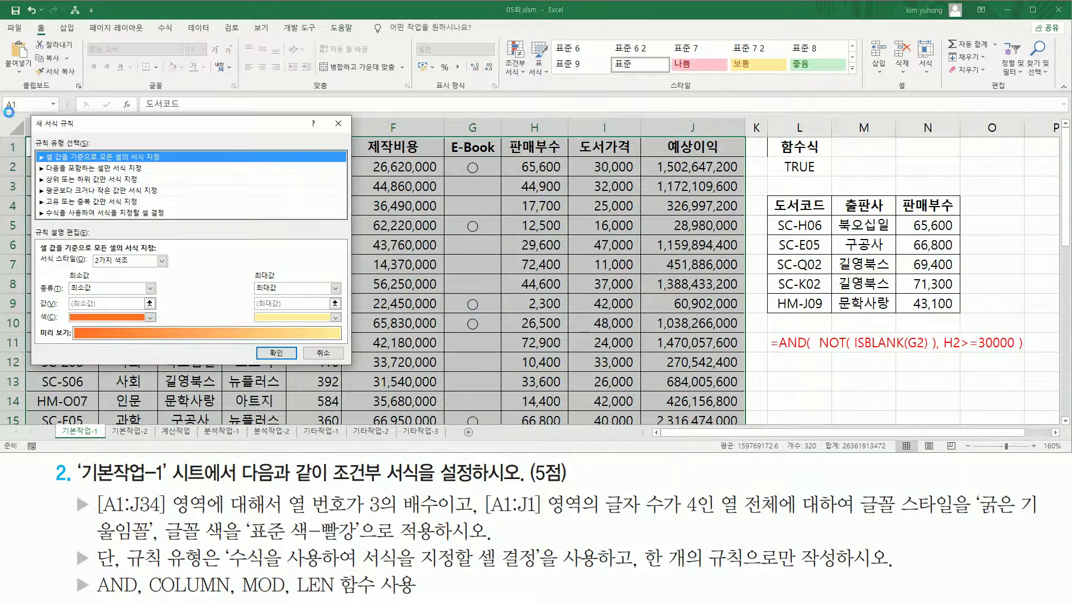
pyautogui.moveTo(32, 136); pyautogui.dragTo(90, 151)
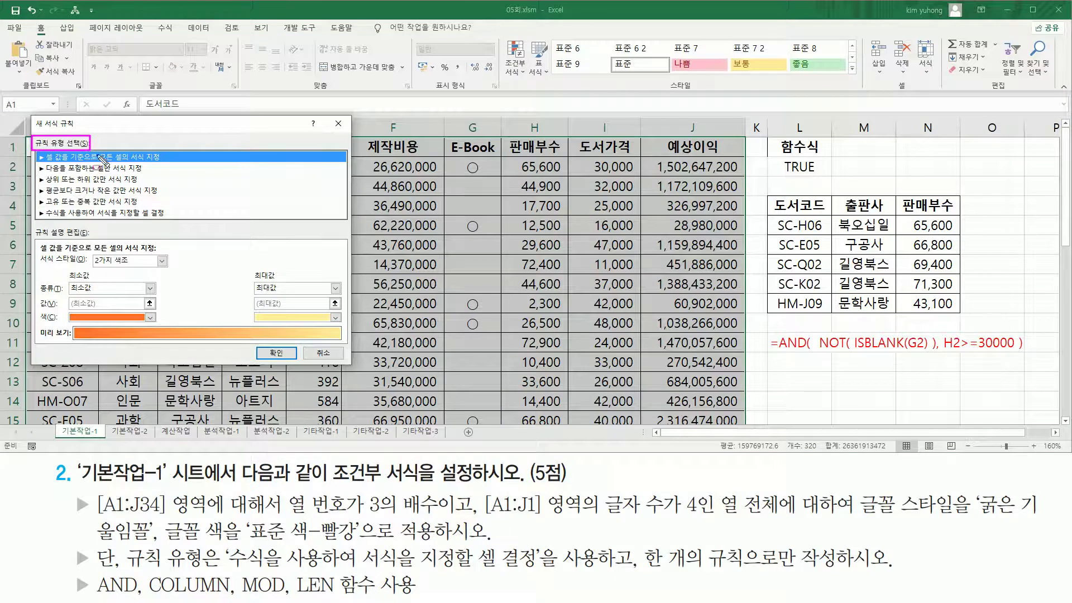
pyautogui.moveTo(121, 570)
pyautogui.mouseDown()
pyautogui.moveTo(185, 571)
pyautogui.moveTo(206, 541)
pyautogui.moveTo(542, 570)
pyautogui.mouseUp()
pyautogui.press('Escape')
pyautogui.click(107, 213)
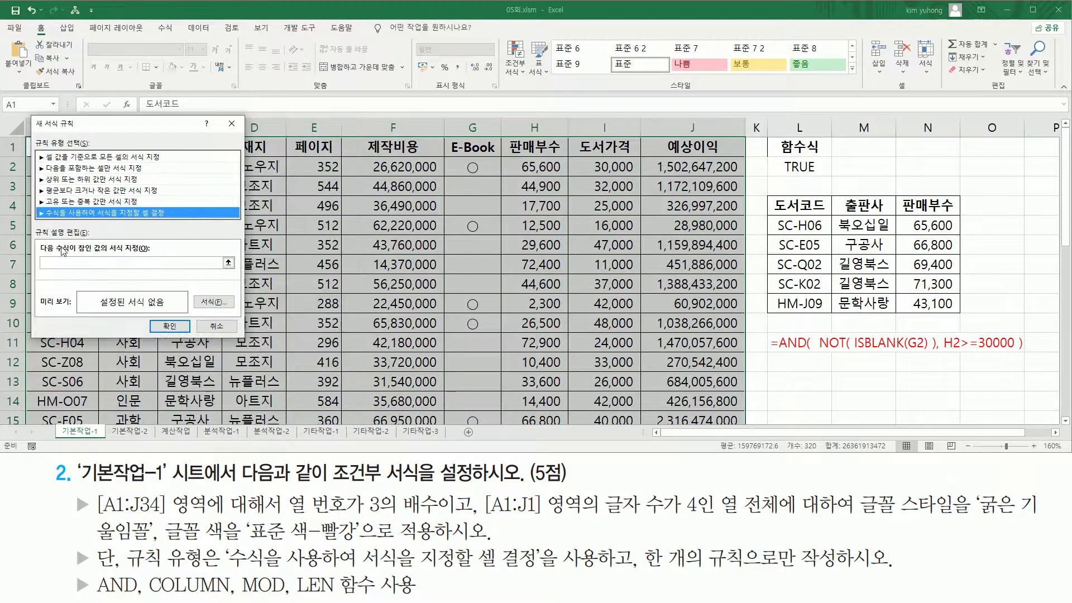
# Begin the new rule's condition formula with =and(.
pyautogui.moveTo(38, 256); pyautogui.dragTo(217, 274)
pyautogui.press('Escape')
pyautogui.click(160, 265)
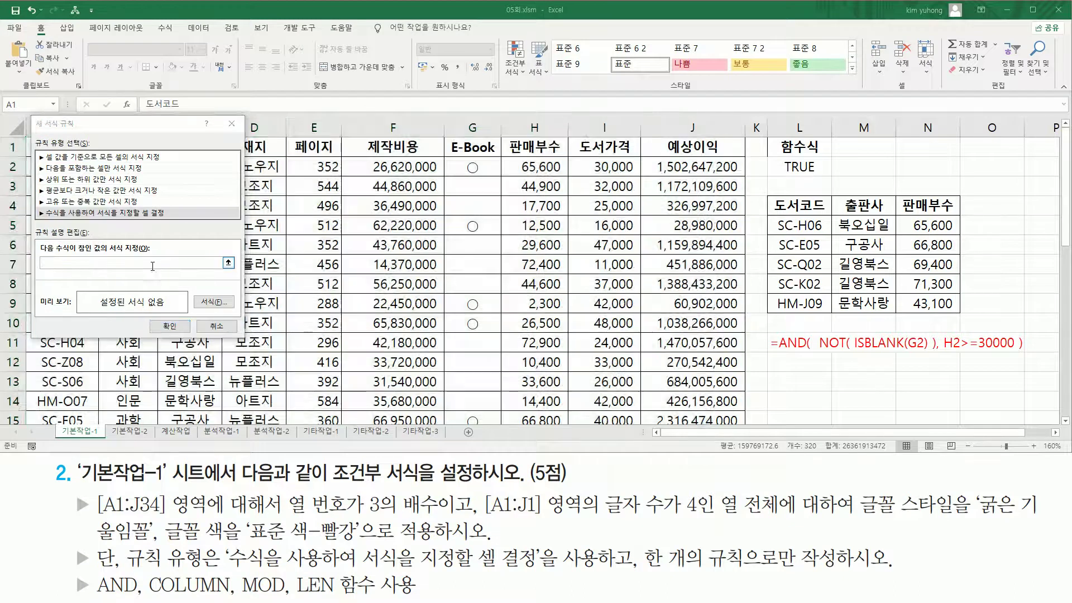
pyautogui.click(158, 264)
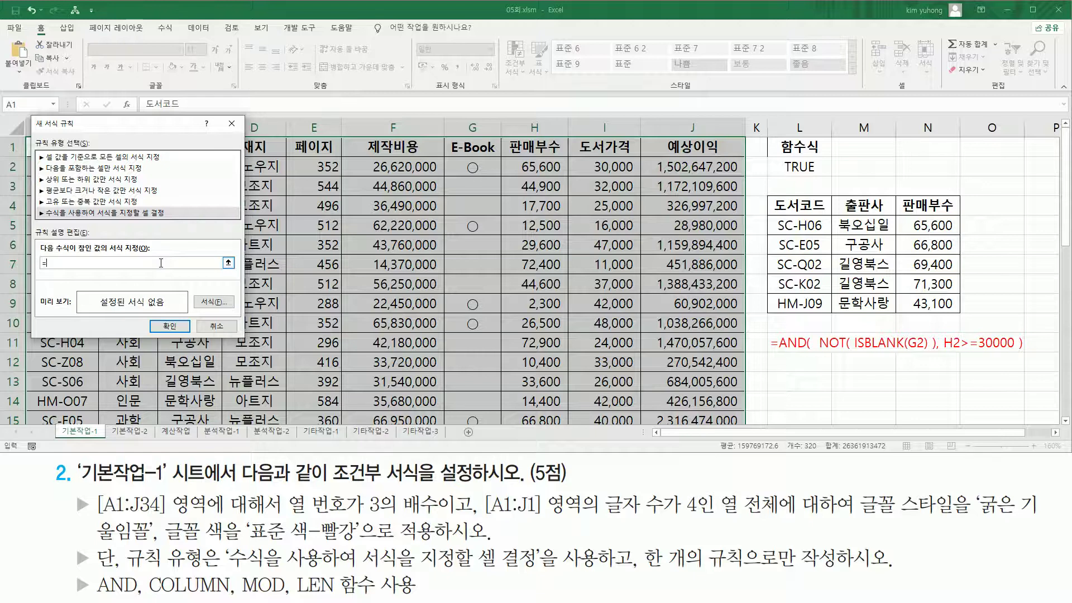
pyautogui.write('=ㅁ')
pyautogui.press('BackSpace')
pyautogui.press('Hangul')
pyautogui.write('and(')
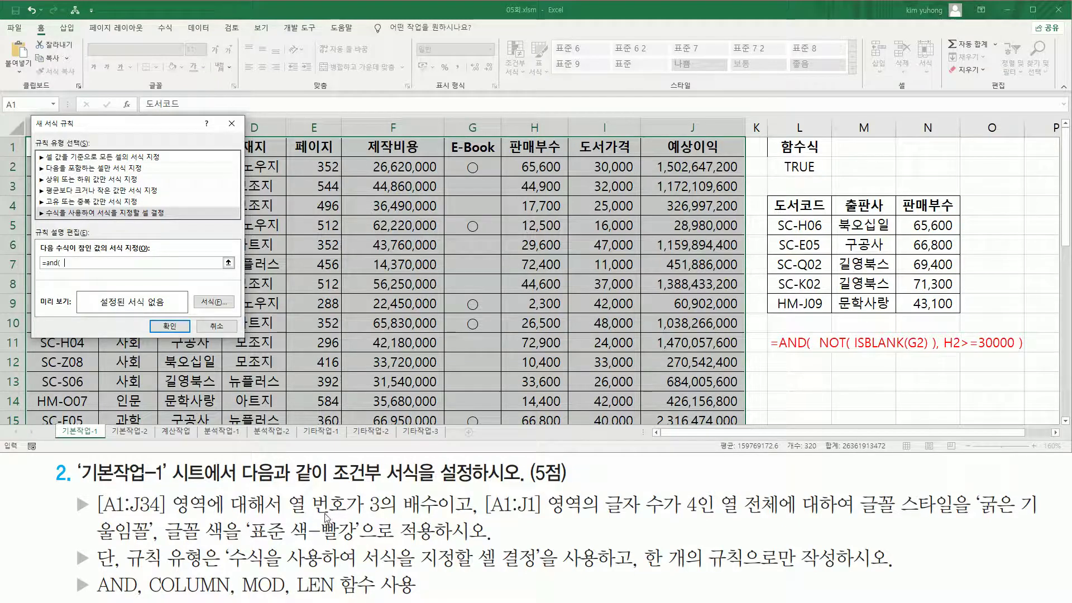
# Enter mod( column(),3 )=0 as the first condition inside the rule's AND function.
pyautogui.write('olumn(')
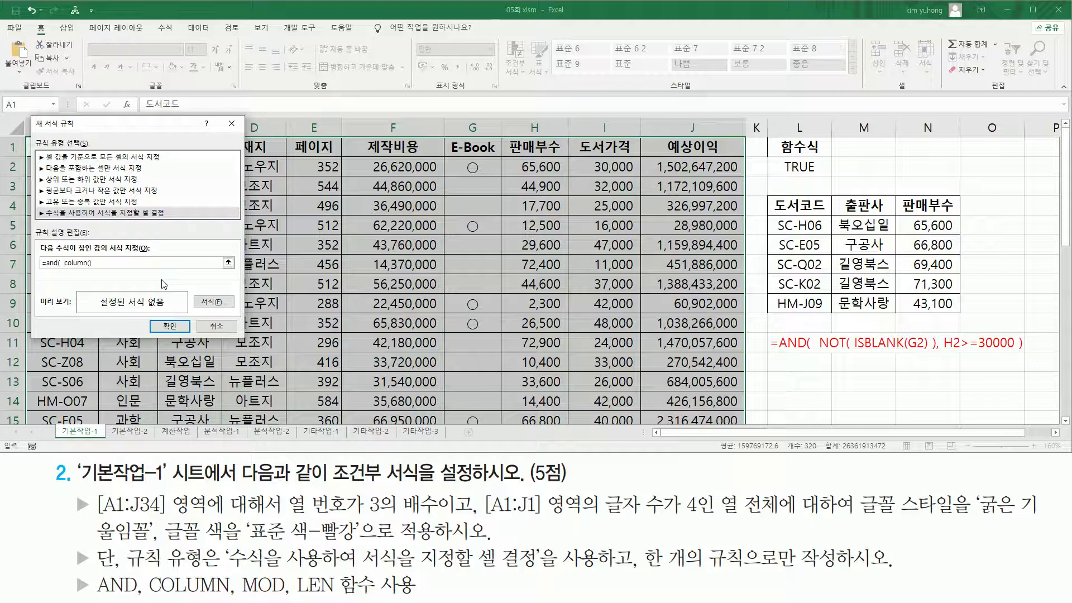
pyautogui.write('mod(')
pyautogui.moveTo(82, 265); pyautogui.dragTo(122, 261)
pyautogui.click(122, 263)
pyautogui.write(',3 )=0')
pyautogui.moveTo(63, 270); pyautogui.dragTo(126, 270)
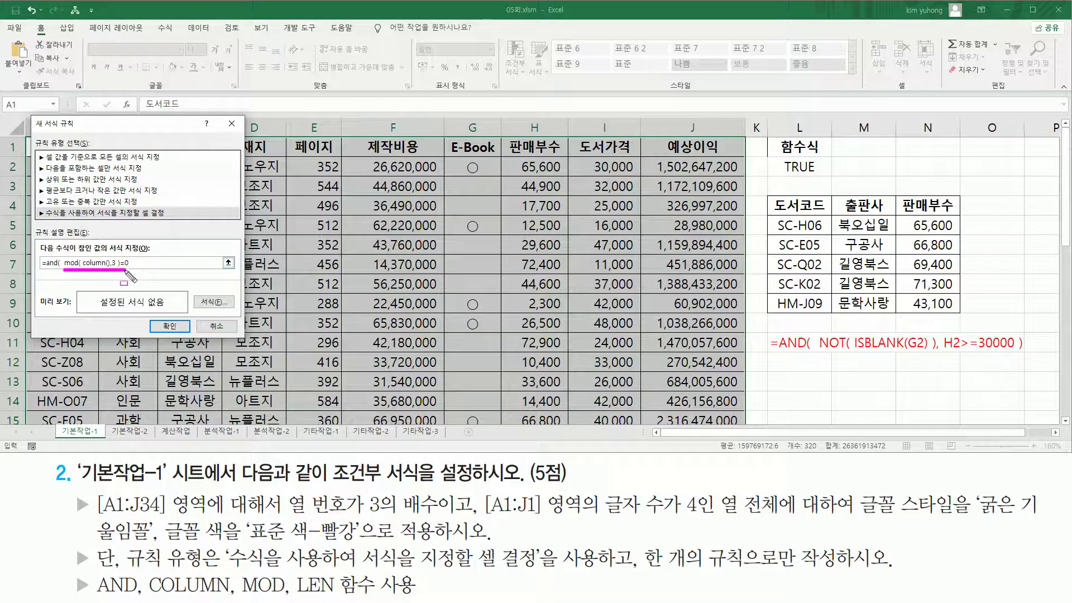
pyautogui.moveTo(286, 512); pyautogui.dragTo(436, 496)
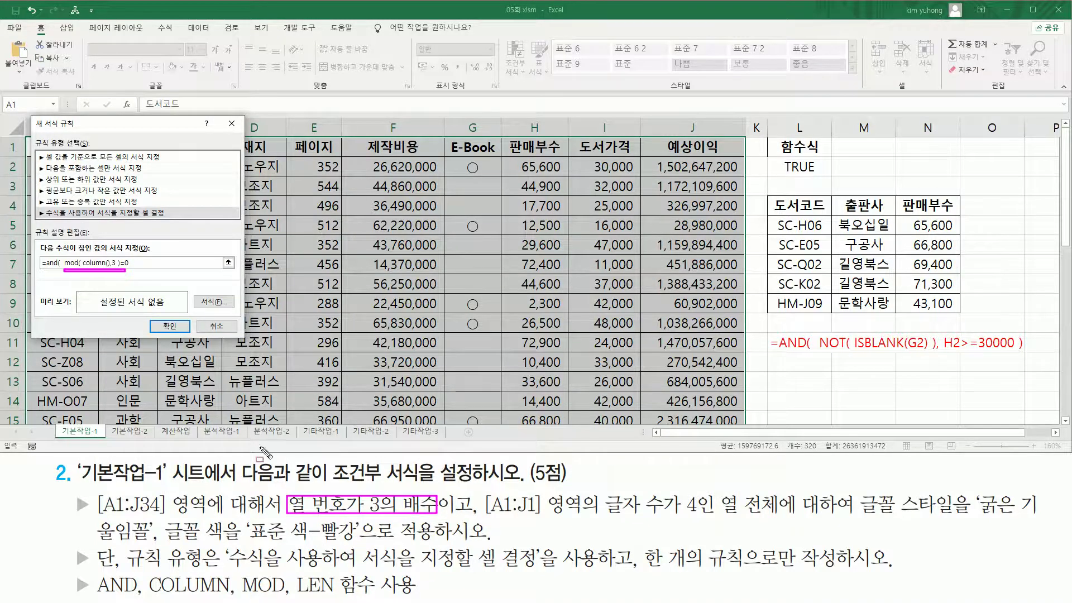
pyautogui.press('Escape')
# Add len($A$1)=4 as the second AND condition, referencing the first header cell, and close the formula.
pyautogui.click(153, 263)
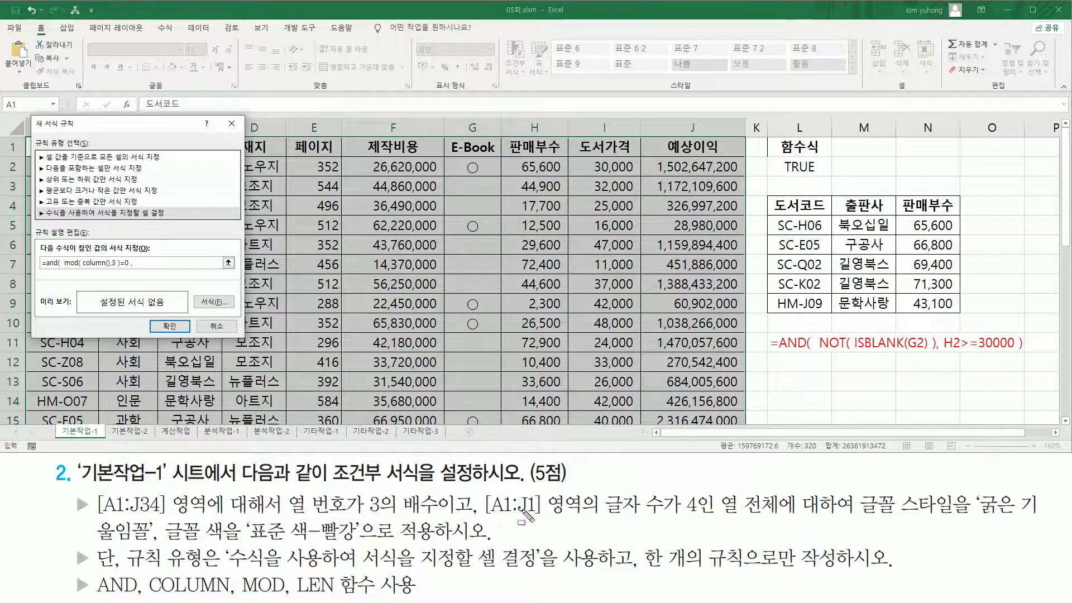
pyautogui.moveTo(491, 518); pyautogui.dragTo(541, 519)
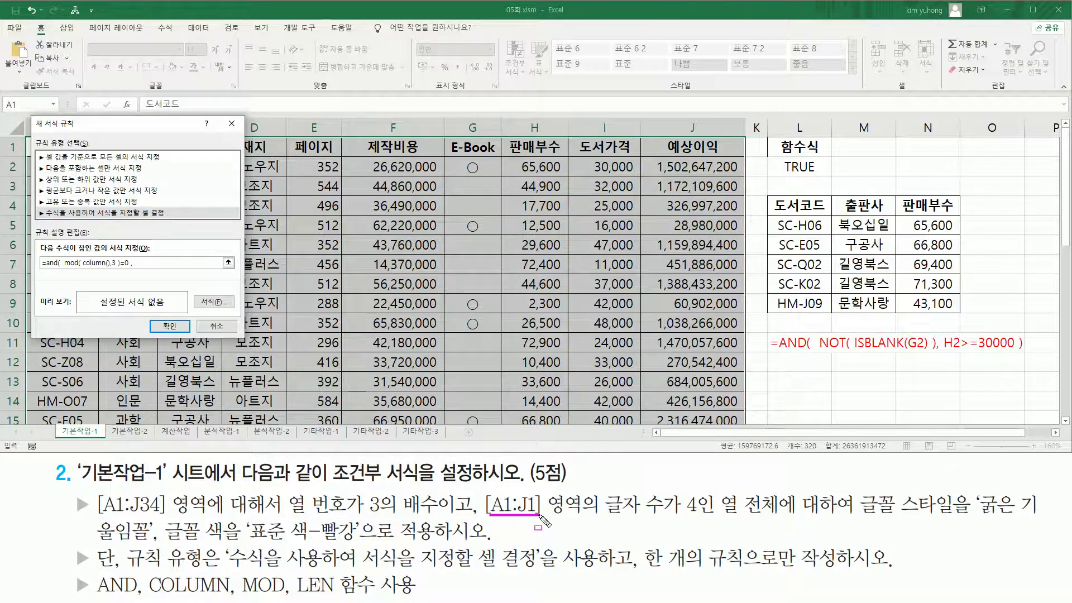
pyautogui.moveTo(606, 488)
pyautogui.mouseDown()
pyautogui.moveTo(625, 511)
pyautogui.moveTo(666, 526)
pyautogui.mouseUp()
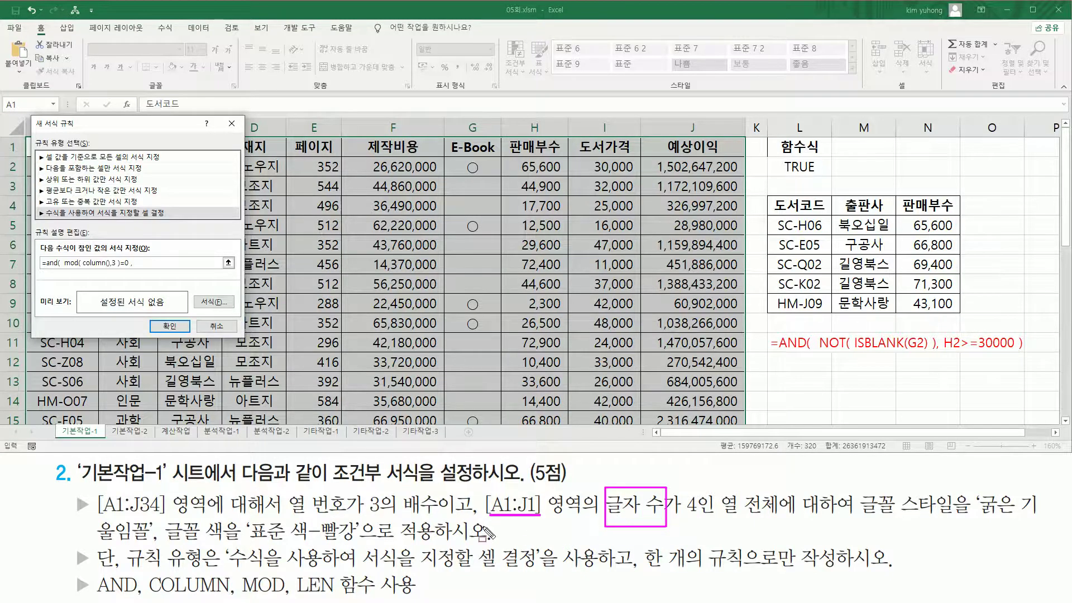
pyautogui.press('Escape')
pyautogui.click(156, 264)
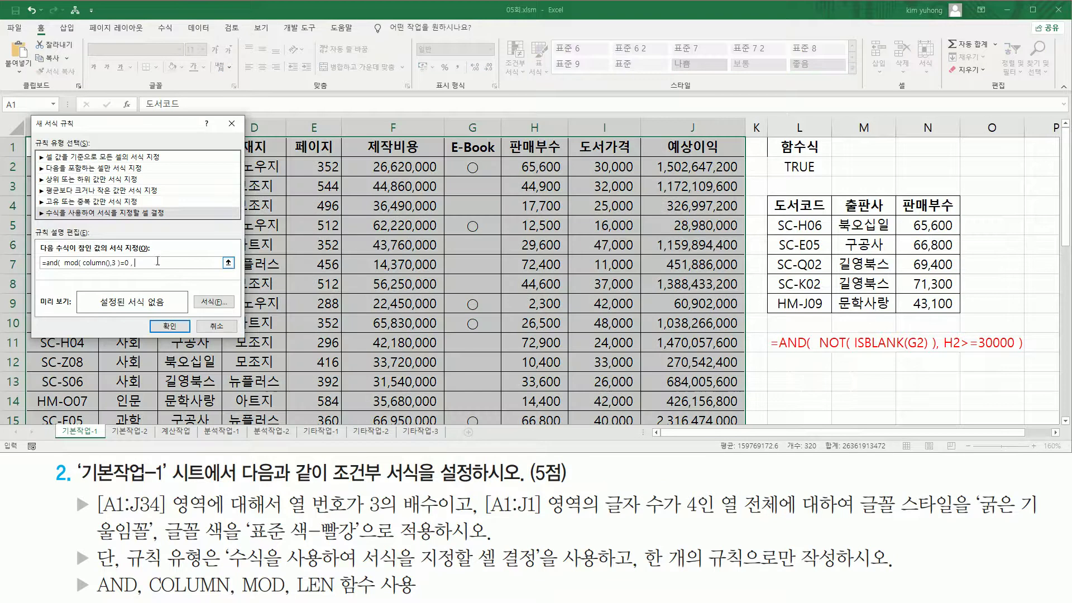
pyautogui.write('len(')
pyautogui.moveTo(94, 120); pyautogui.dragTo(206, 133)
pyautogui.click(84, 148)
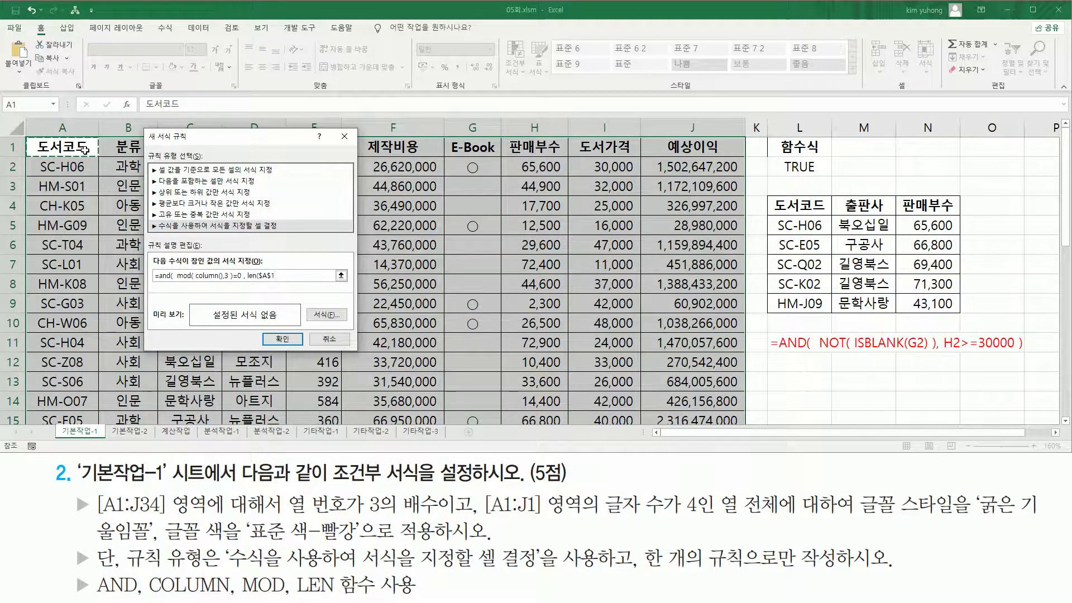
pyautogui.write(')')
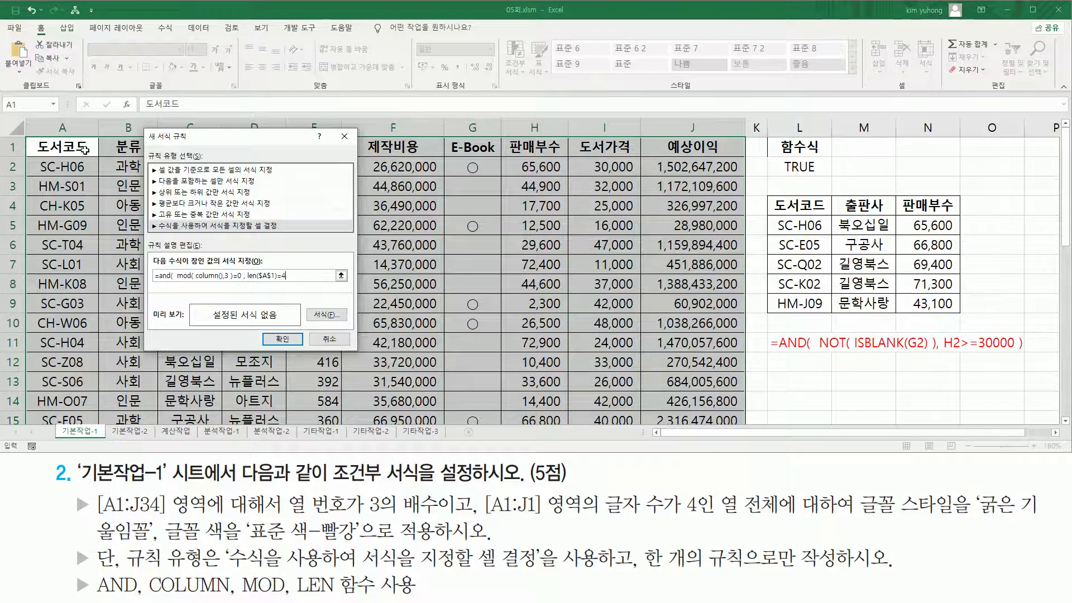
pyautogui.write('=4')
# Change the LEN condition's cell reference to A$1 so that only the row is fixed.
pyautogui.moveTo(259, 280); pyautogui.dragTo(274, 281)
pyautogui.moveTo(720, 485)
pyautogui.mouseDown()
pyautogui.moveTo(744, 530)
pyautogui.moveTo(780, 529)
pyautogui.mouseUp()
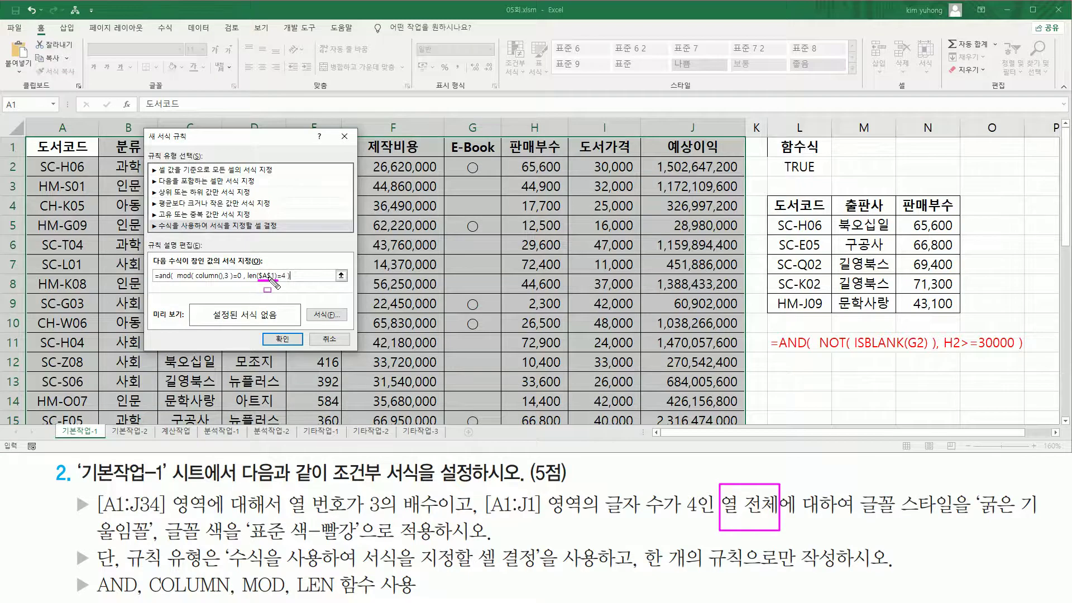
pyautogui.press('F4')
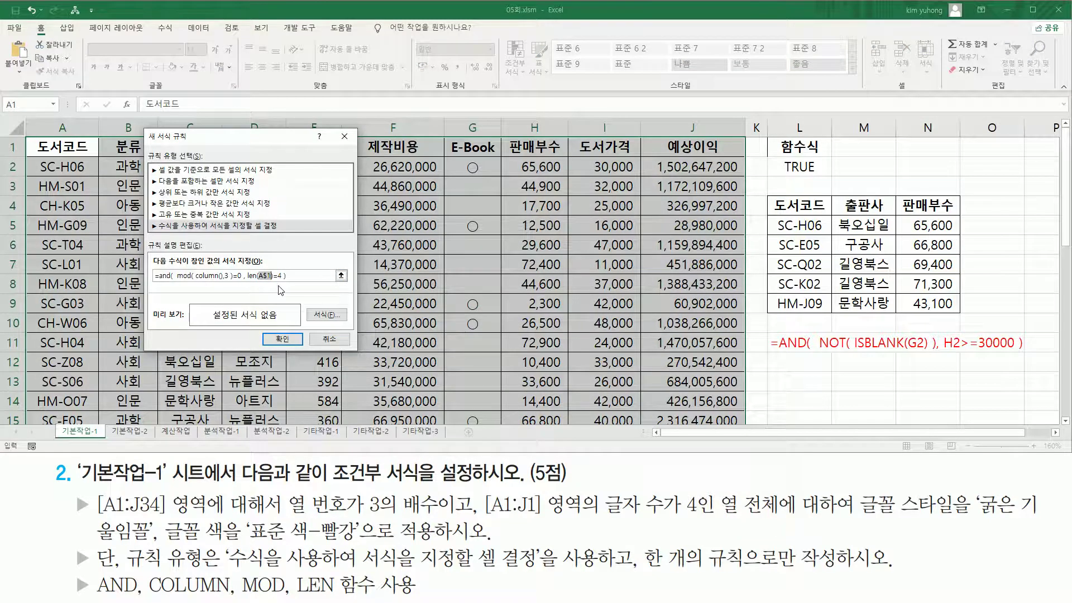
# Try the column-fixed reference $A1 in the LEN condition against the whole-column requirement, and restore A$1.
pyautogui.moveTo(258, 282); pyautogui.dragTo(273, 282)
pyautogui.press('Escape')
pyautogui.moveTo(721, 493); pyautogui.dragTo(779, 521)
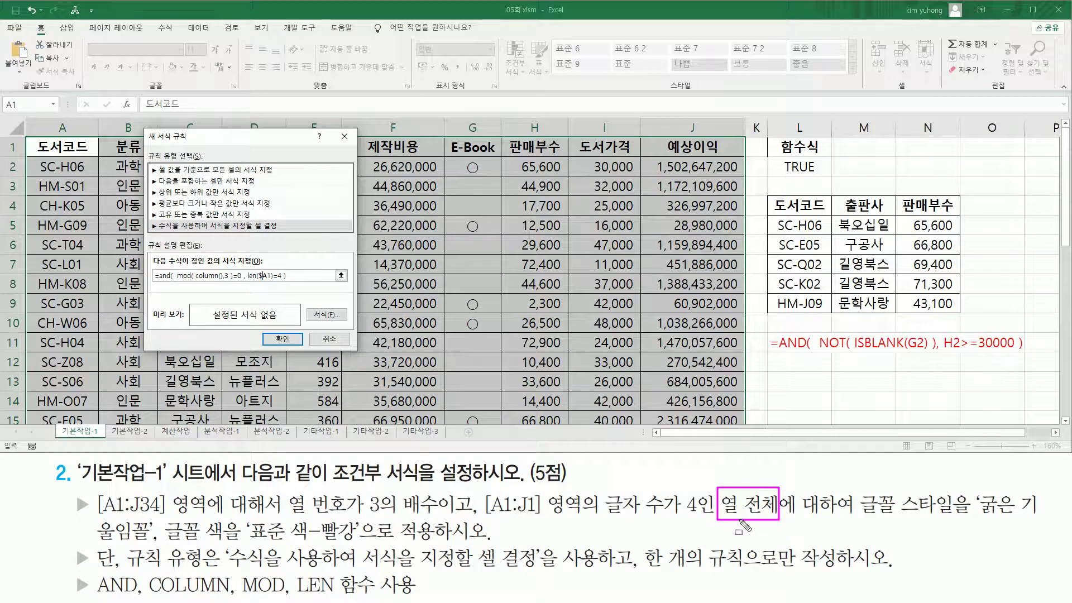
pyautogui.moveTo(258, 281); pyautogui.dragTo(274, 281)
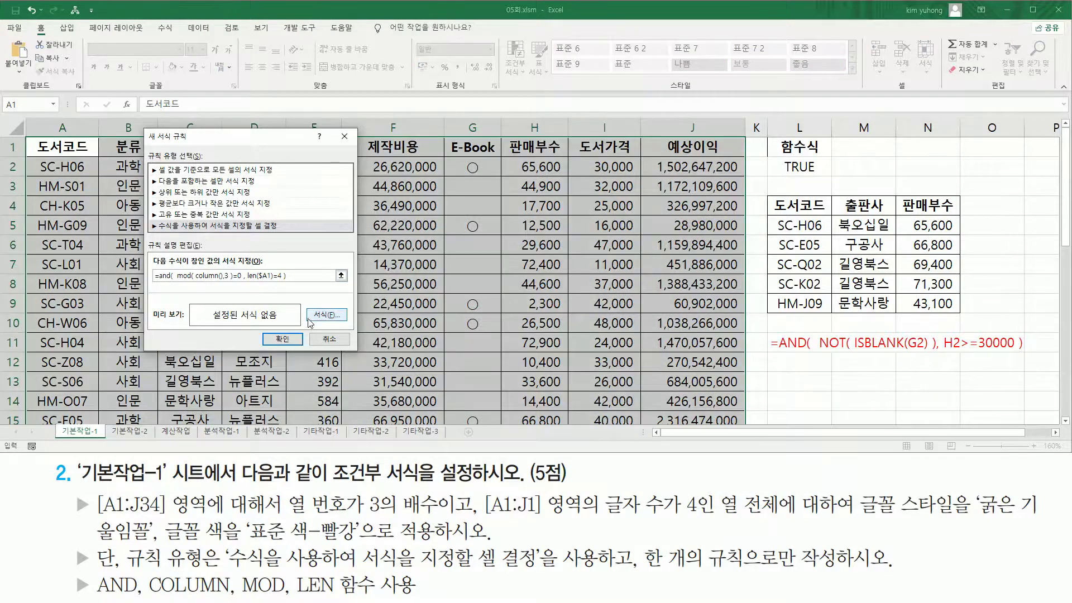
pyautogui.press('F4')
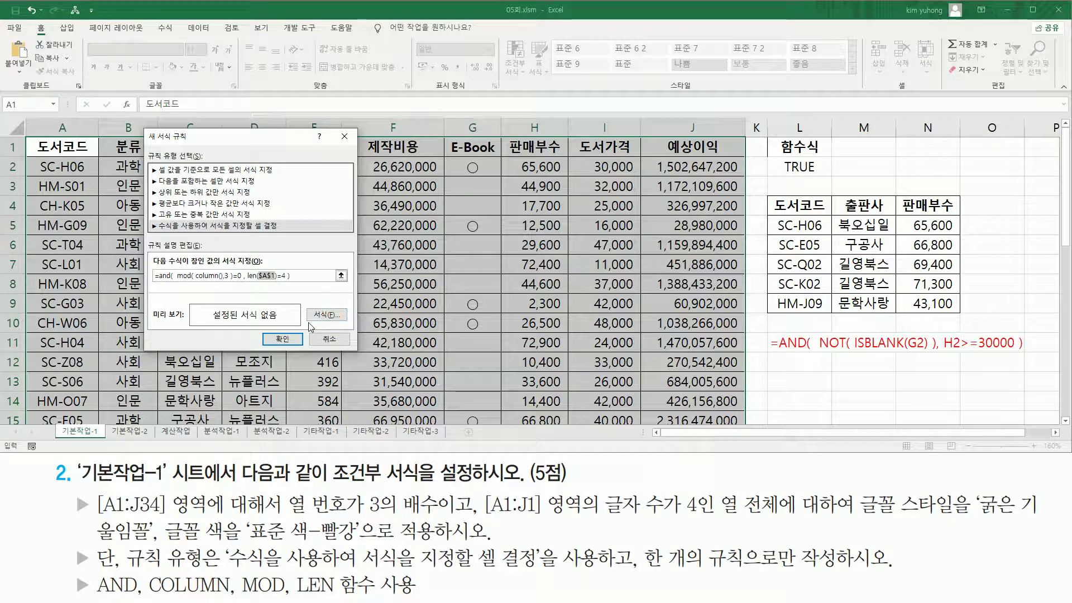
pyautogui.press('F4')
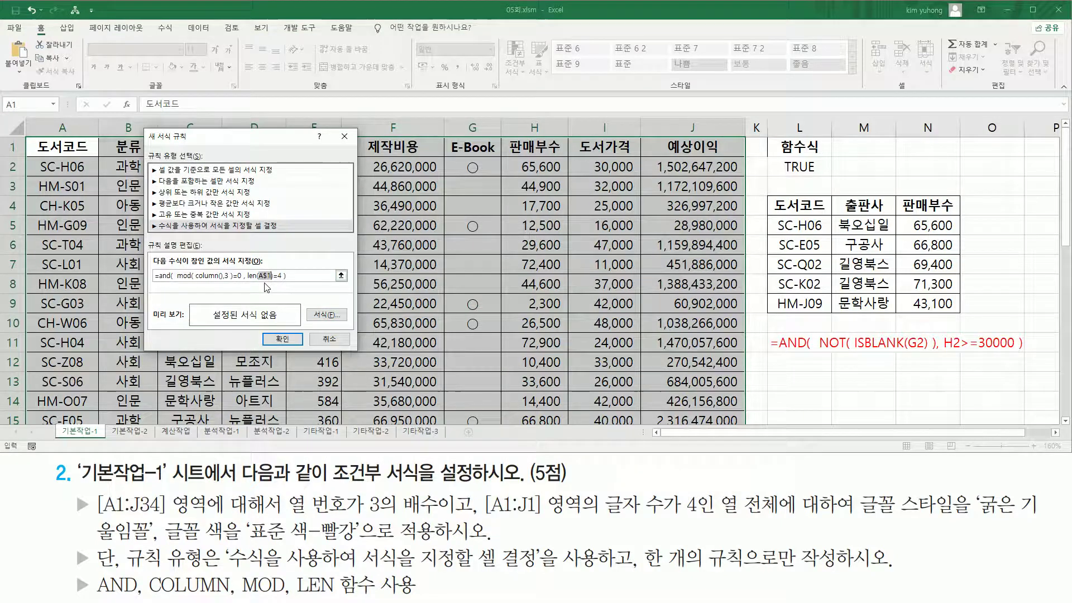
pyautogui.moveTo(258, 280); pyautogui.dragTo(272, 280)
pyautogui.click(293, 276)
# Set the rule's format to font style '굵은 기울임꼴' and the standard red font color.
pyautogui.click(327, 316)
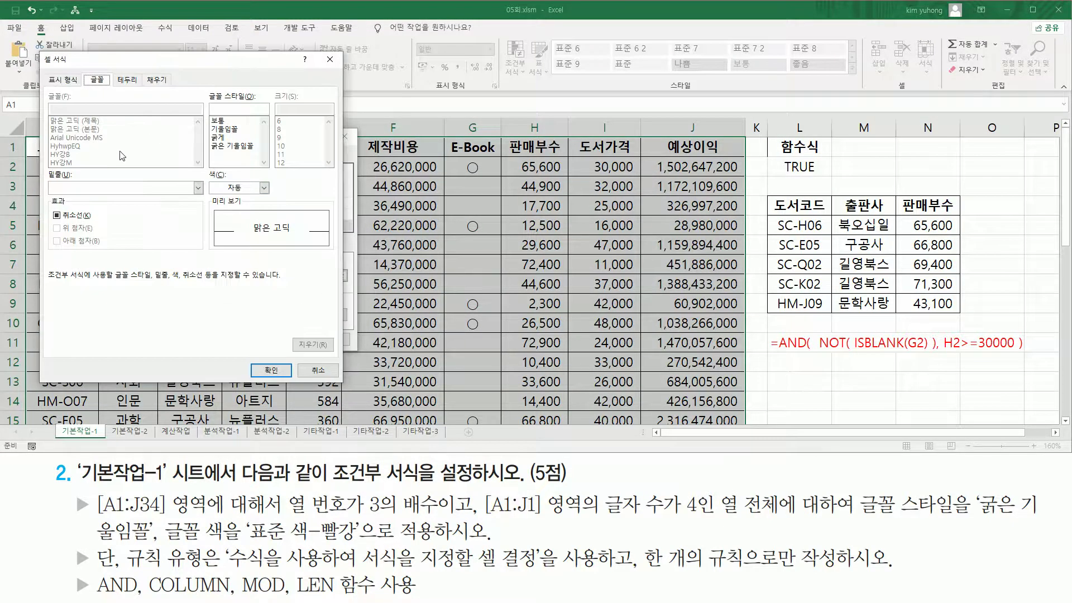
pyautogui.moveTo(859, 516); pyautogui.dragTo(1046, 518)
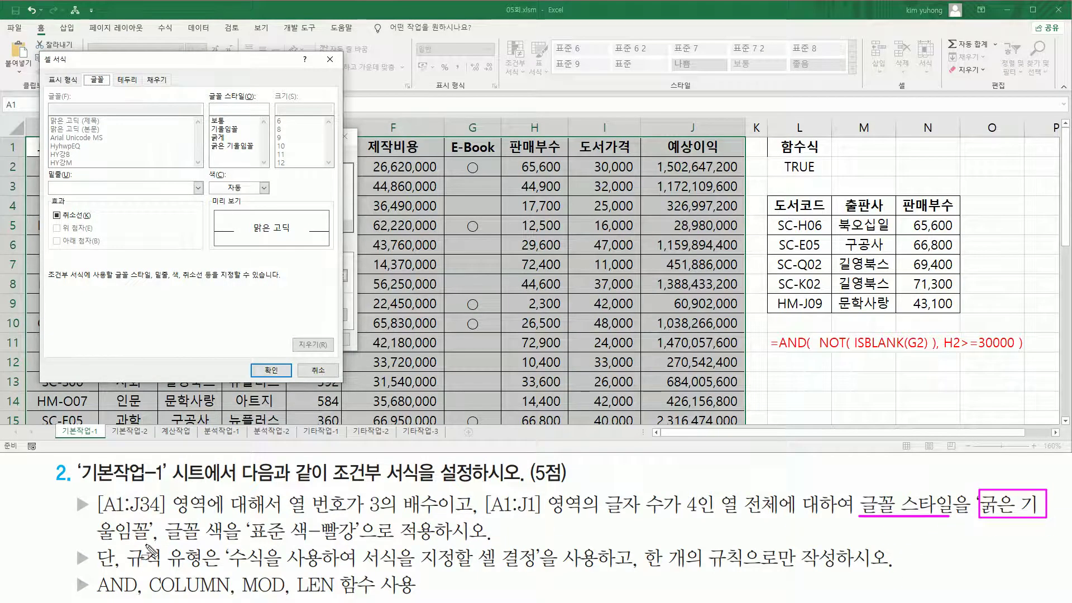
pyautogui.moveTo(160, 541)
pyautogui.mouseDown()
pyautogui.moveTo(385, 522)
pyautogui.moveTo(365, 518)
pyautogui.mouseUp()
pyautogui.press('Escape')
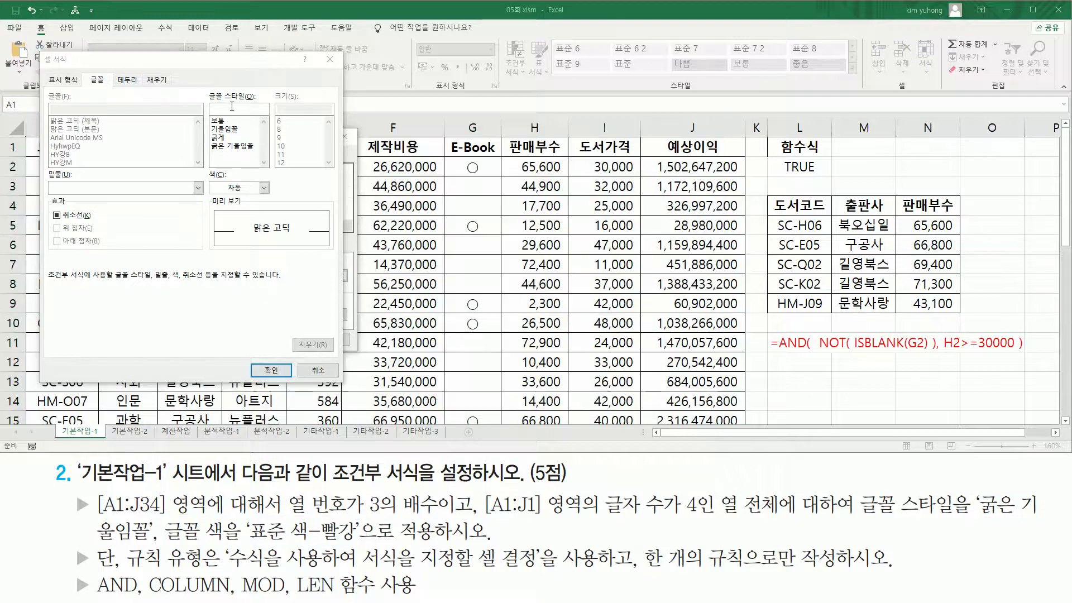
pyautogui.click(231, 145)
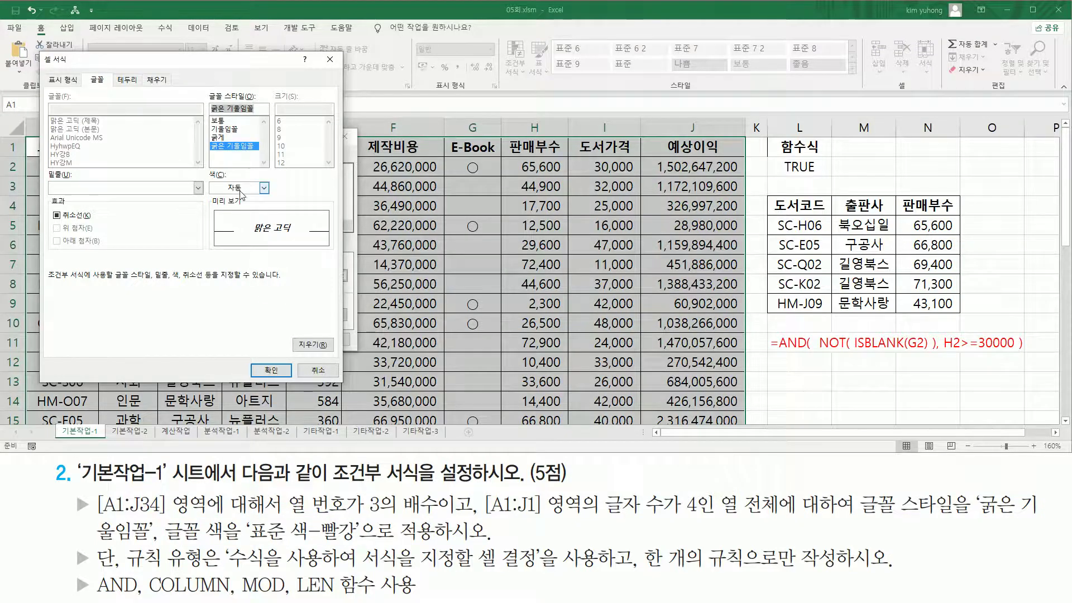
pyautogui.click(263, 188)
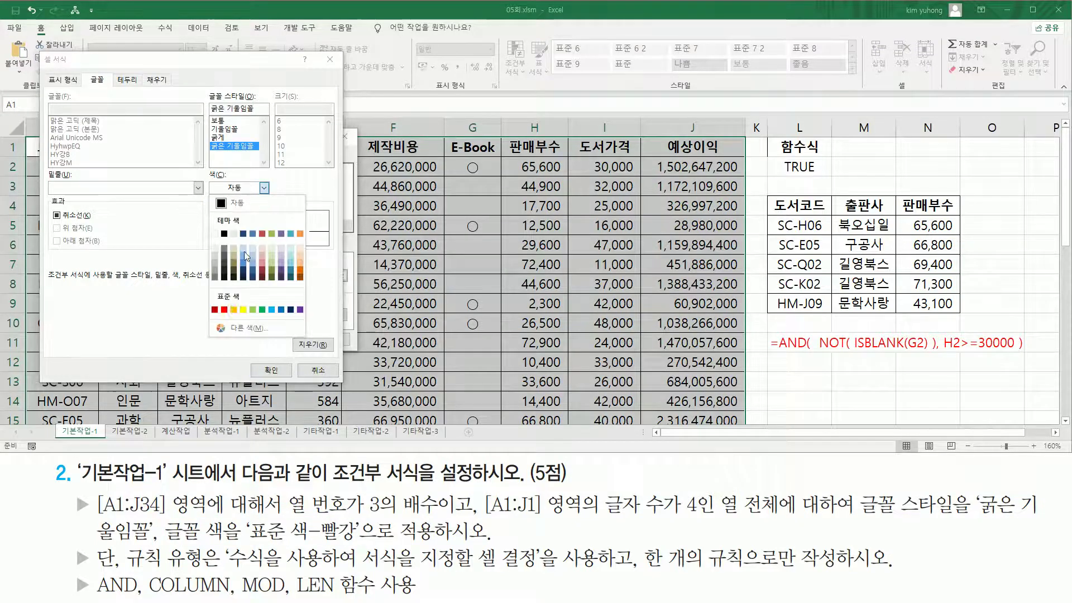
pyautogui.click(223, 310)
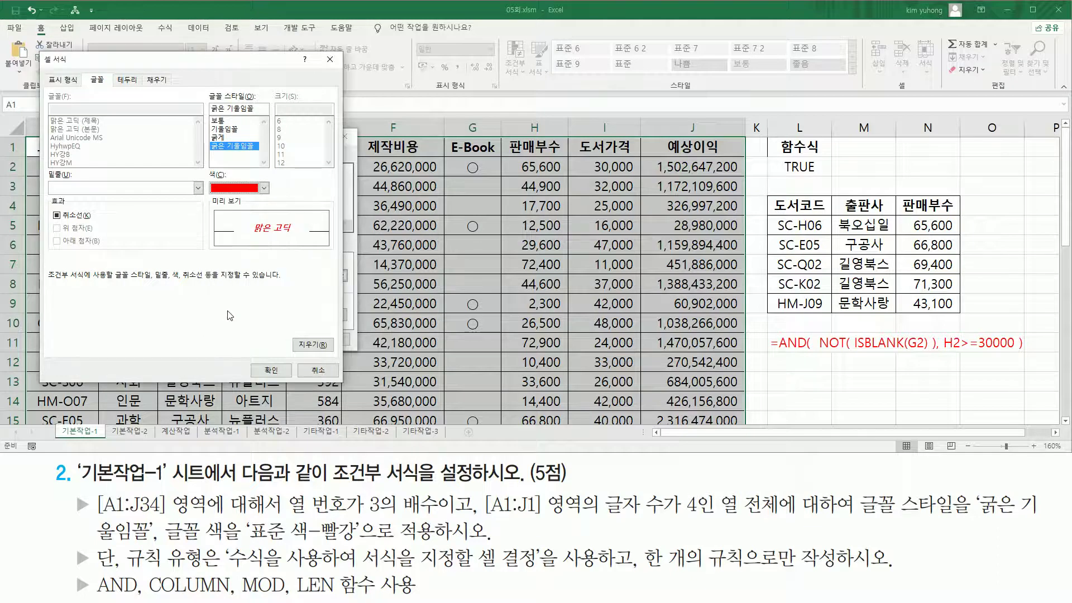
pyautogui.click(272, 370)
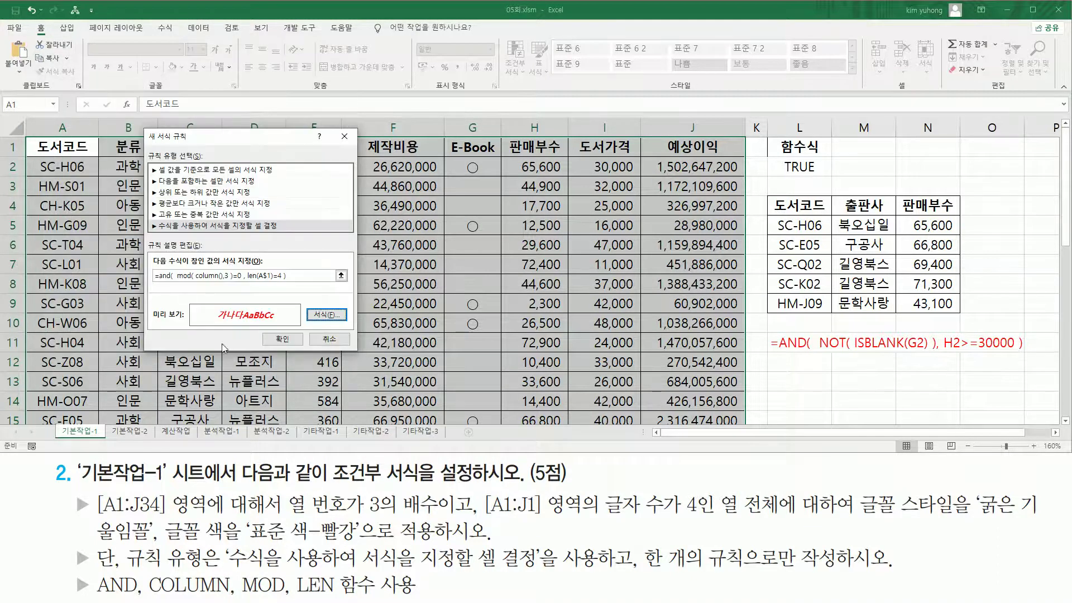
# Check the rule's format preview and apply the conditional formatting rule to A1:J34.
pyautogui.moveTo(150, 304); pyautogui.dragTo(301, 324)
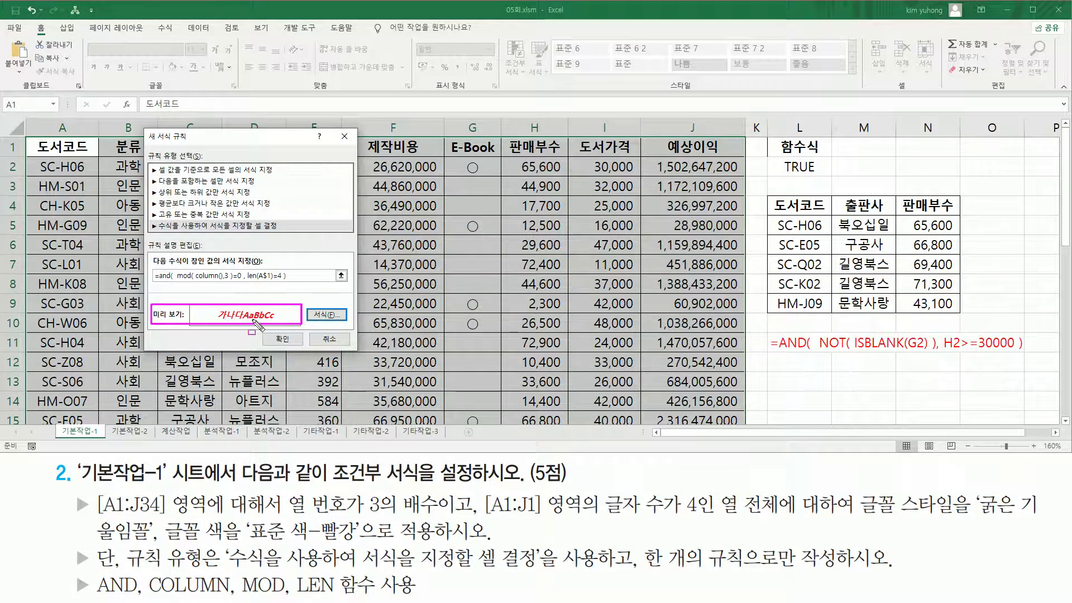
pyautogui.moveTo(271, 333); pyautogui.dragTo(297, 351)
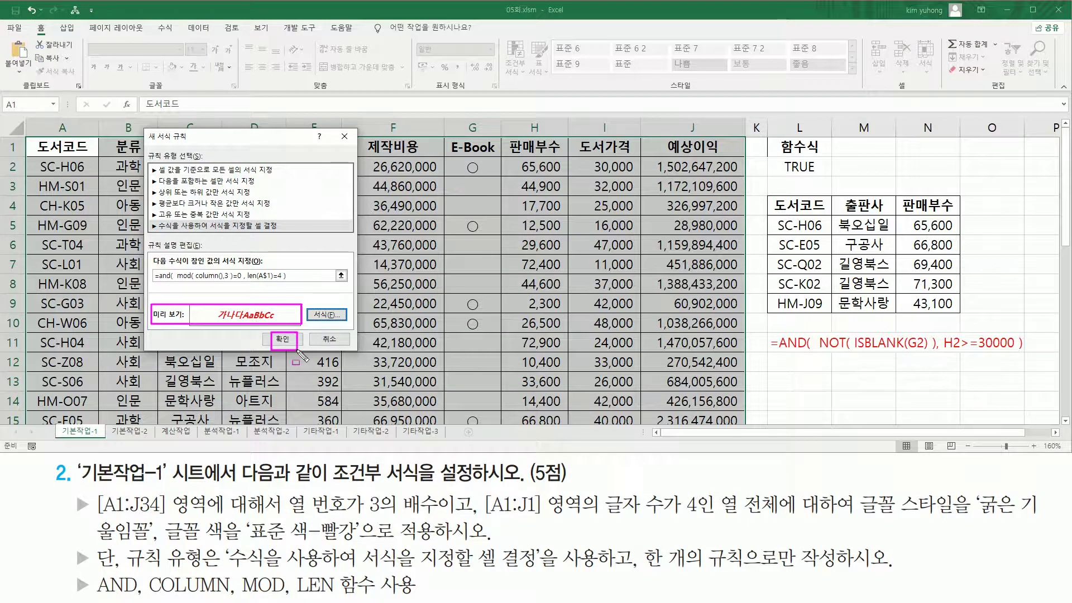
pyautogui.click(290, 340)
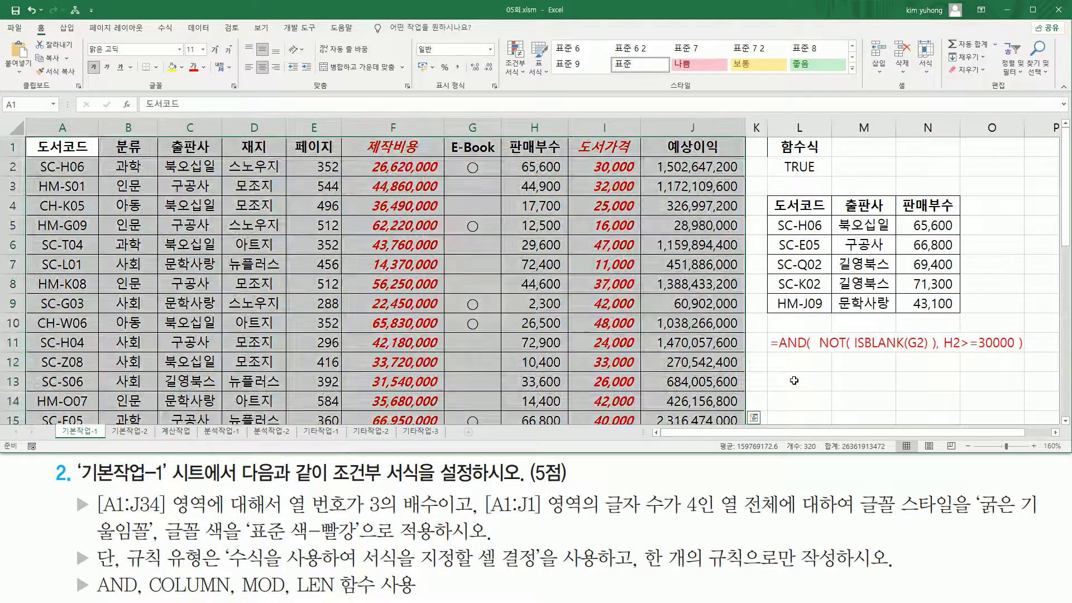
# Record the formula =and( mod( column(),3 )=0 , len(A$1)=4 ) as text in cell L13 with a red font.
pyautogui.click(801, 382)
pyautogui.write("'=and(  mod( column(),3 )=0 , len(A$1)=4 )")
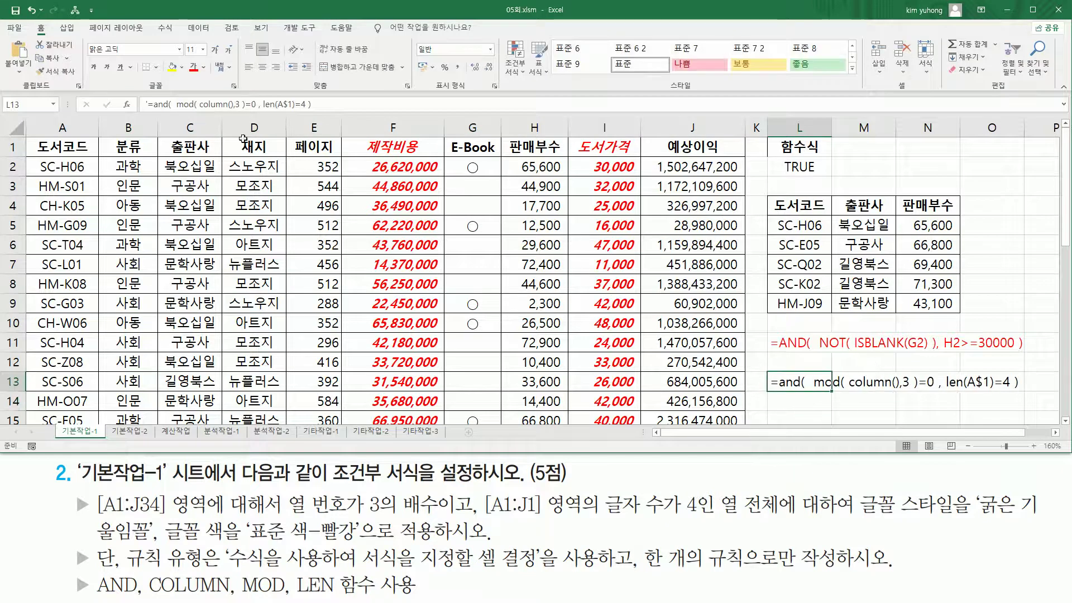
pyautogui.click(193, 67)
pyautogui.click(885, 416)
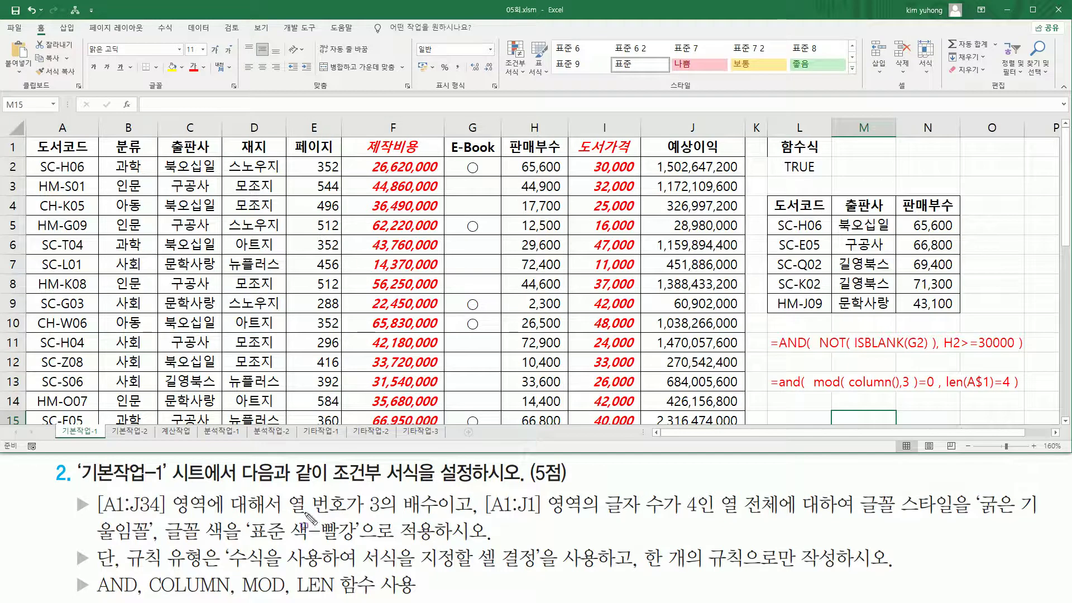
# Compare the MOD/COLUMN and LEN parts of the formula in L13 with the column-number and character-count conditions in the task text.
pyautogui.moveTo(282, 512); pyautogui.dragTo(437, 518)
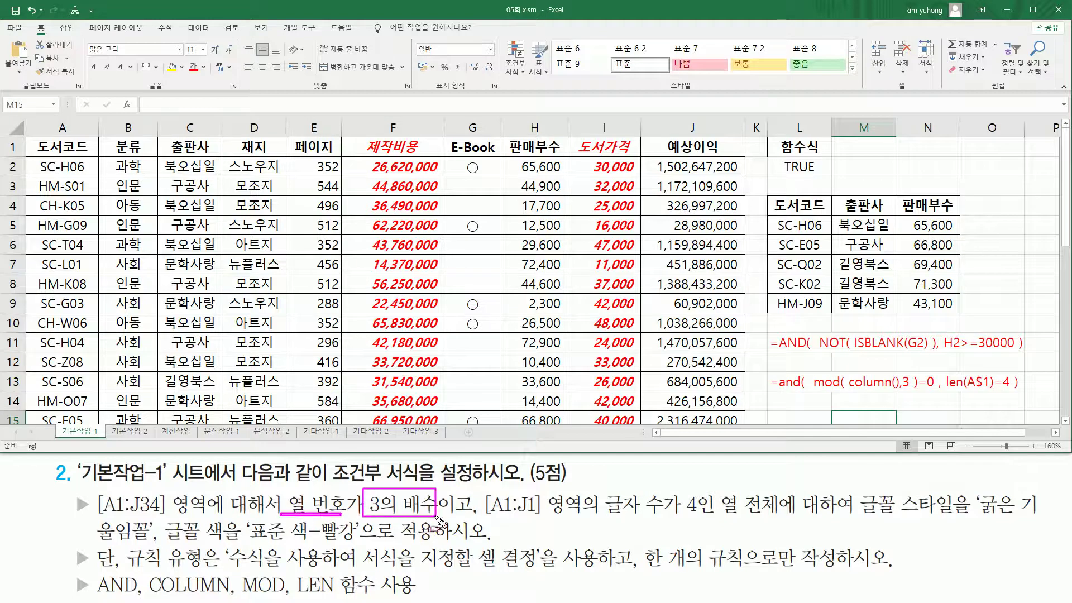
pyautogui.moveTo(849, 391); pyautogui.dragTo(892, 393)
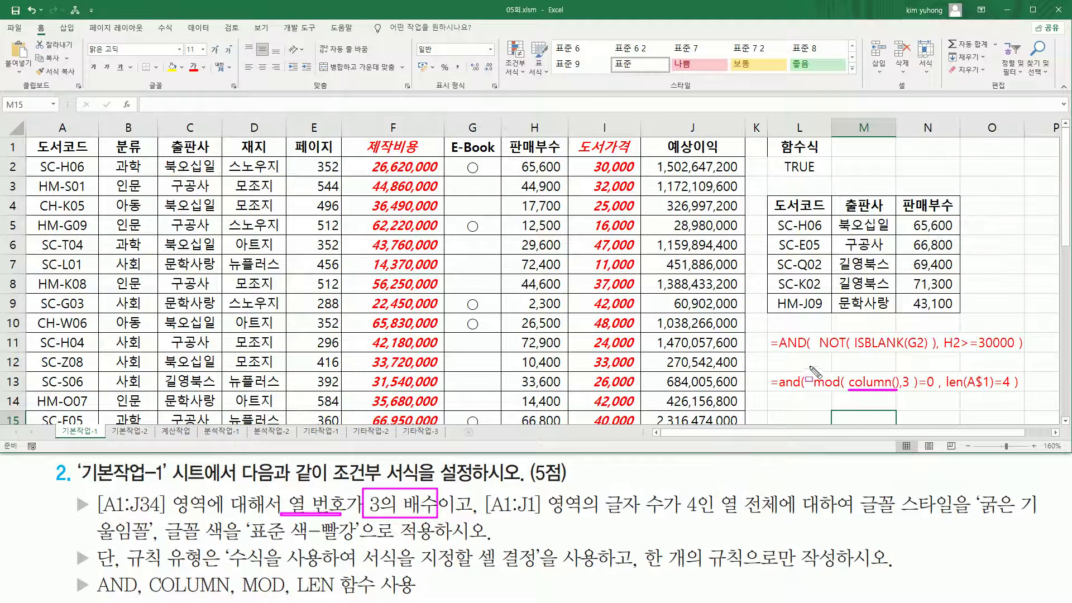
pyautogui.moveTo(812, 361)
pyautogui.mouseDown()
pyautogui.moveTo(827, 397)
pyautogui.moveTo(934, 391)
pyautogui.mouseUp()
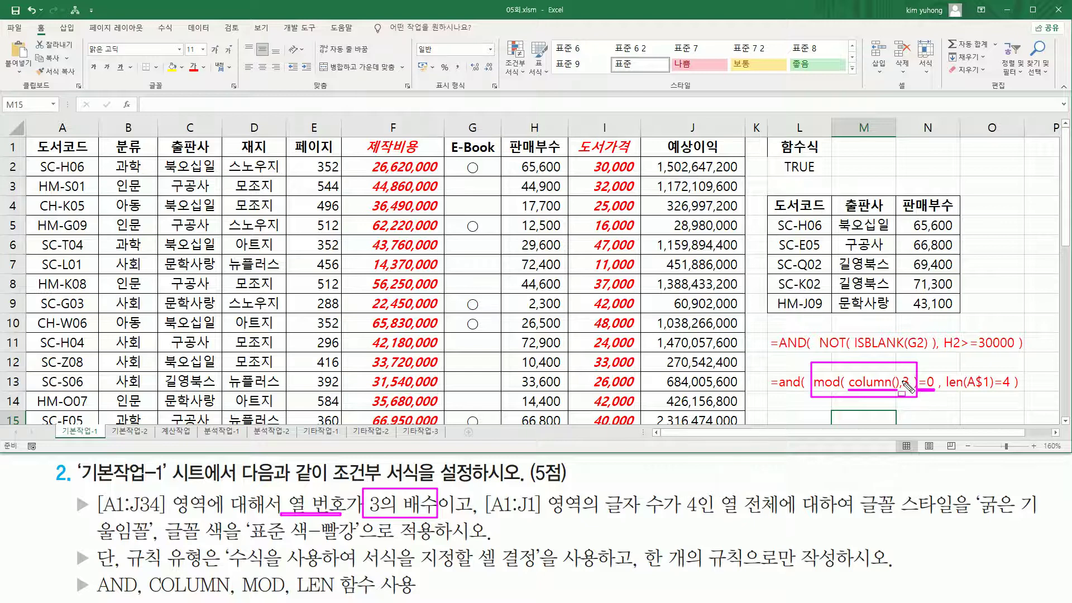
pyautogui.moveTo(948, 390); pyautogui.dragTo(1007, 391)
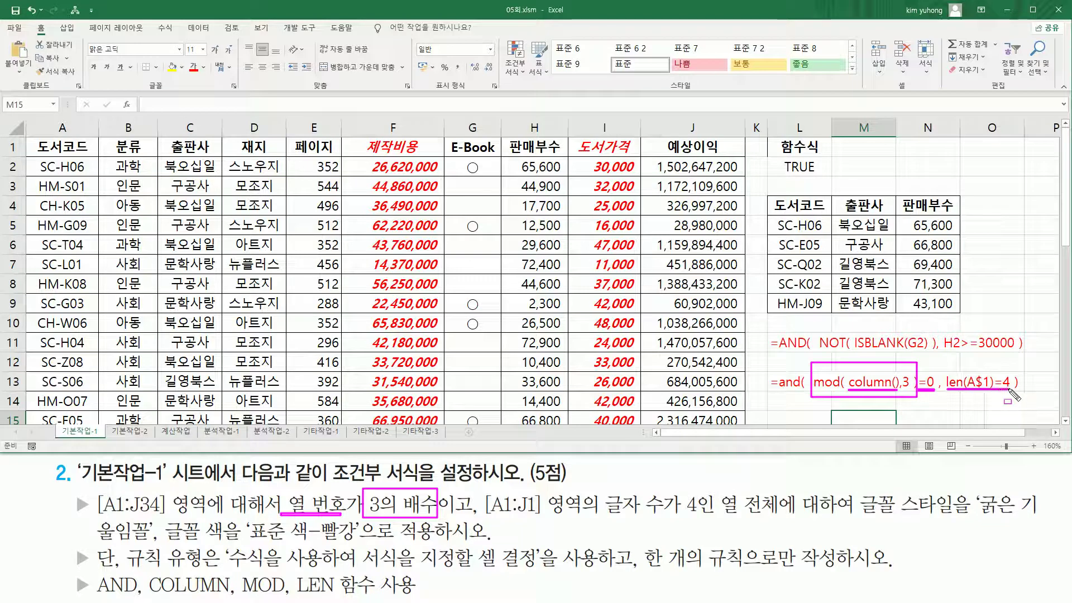
pyautogui.moveTo(603, 515); pyautogui.dragTo(695, 515)
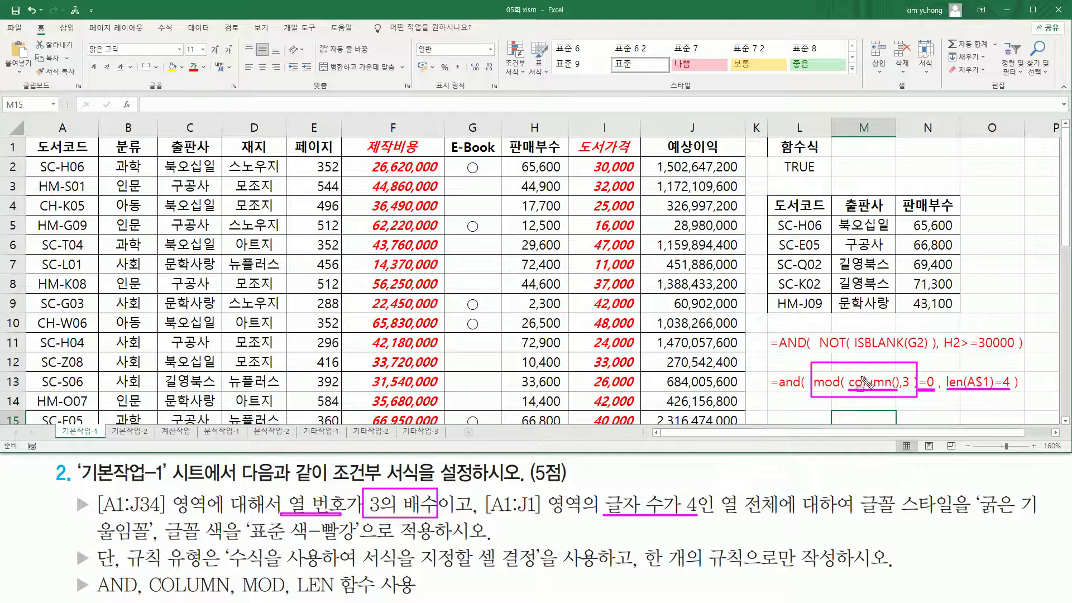
# Go on to task 3 and read its sheet protection requirement for the 기본작업-2 sheet.
pyautogui.moveTo(806, 355)
pyautogui.mouseDown()
pyautogui.moveTo(934, 412)
pyautogui.moveTo(1015, 407)
pyautogui.mouseUp()
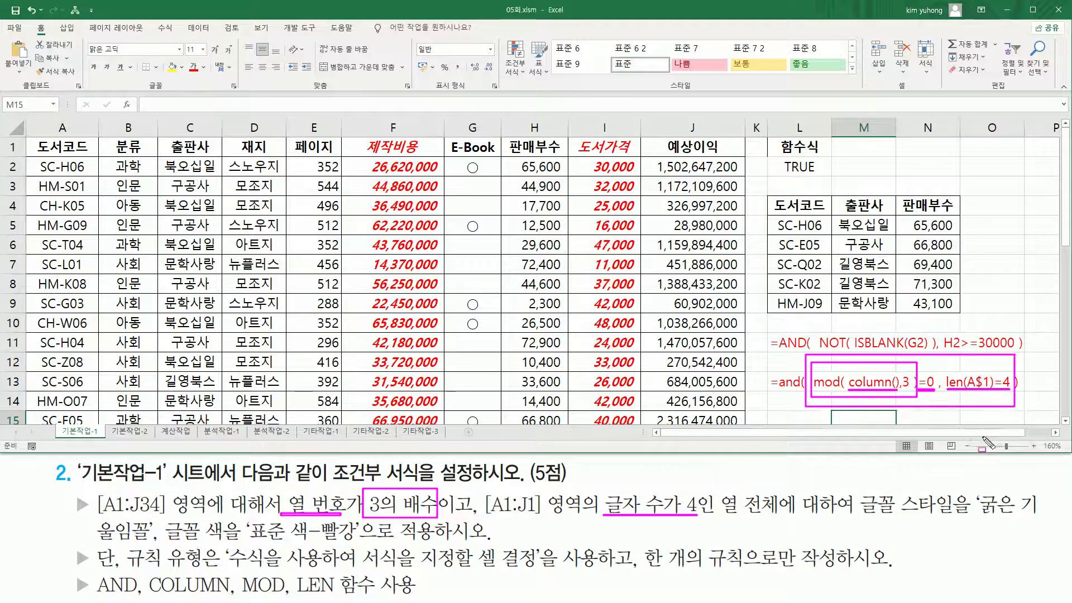
pyautogui.press('Escape')
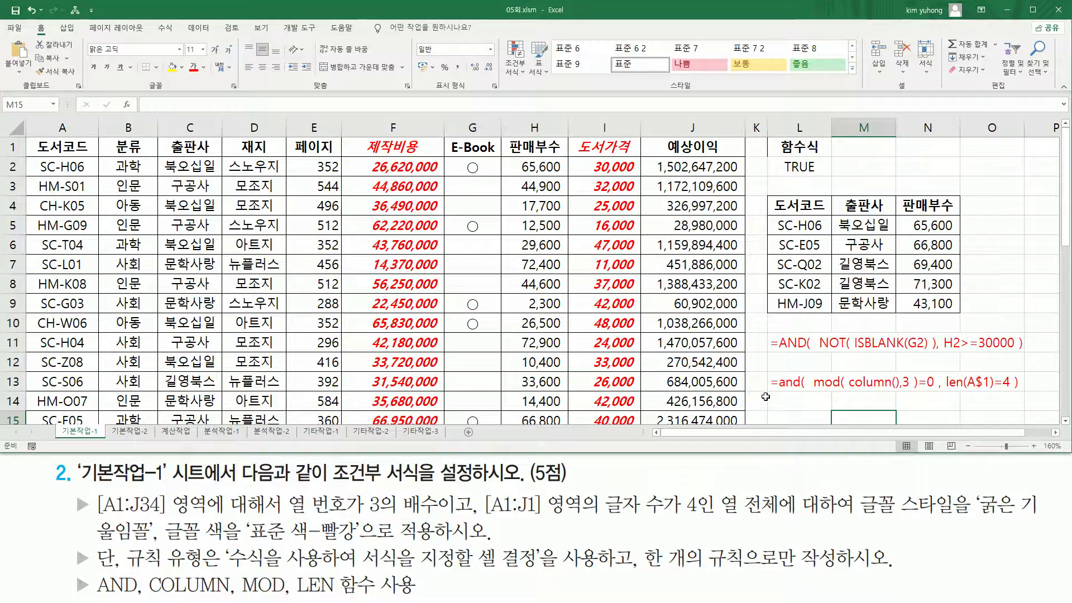
pyautogui.click(1052, 534)
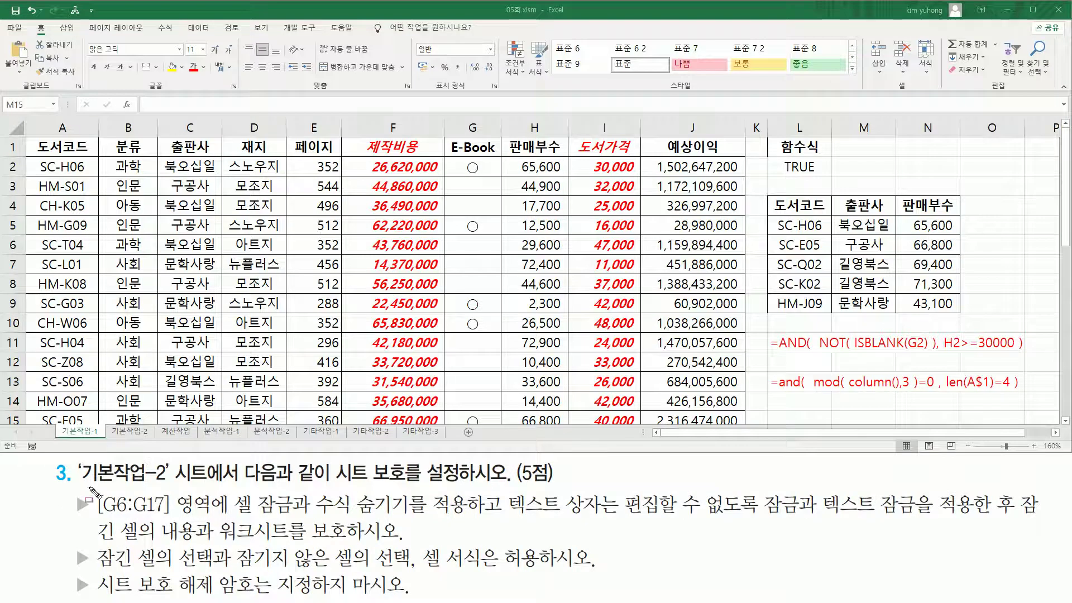
pyautogui.moveTo(80, 463)
pyautogui.mouseDown()
pyautogui.moveTo(223, 505)
pyautogui.moveTo(169, 483)
pyautogui.mouseUp()
pyautogui.moveTo(339, 485)
pyautogui.mouseDown()
pyautogui.moveTo(425, 487)
pyautogui.moveTo(410, 460)
pyautogui.mouseUp()
pyautogui.moveTo(516, 484); pyautogui.dragTo(553, 480)
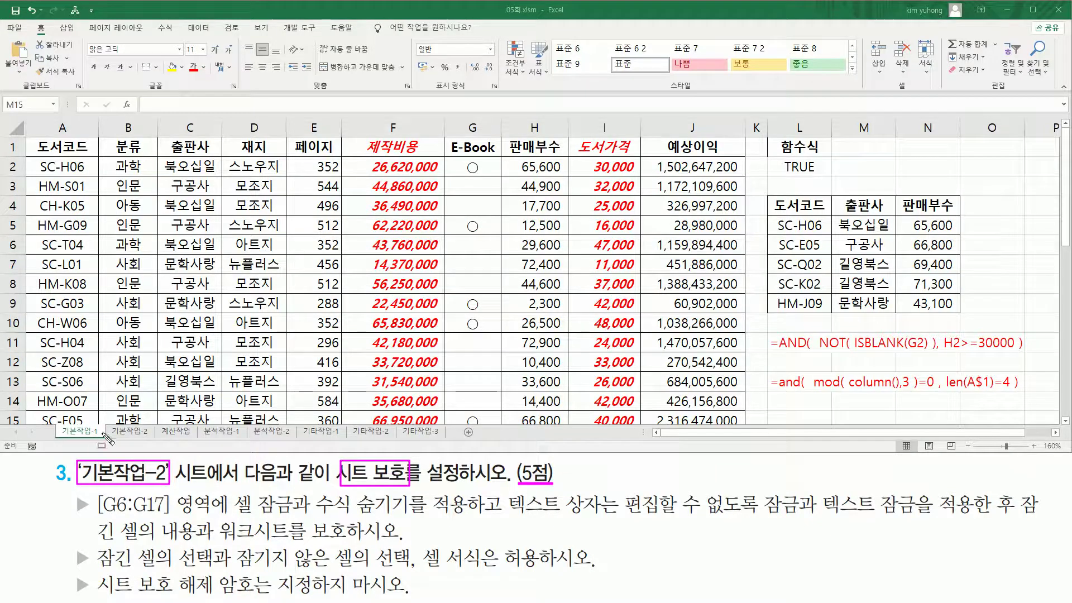
pyautogui.moveTo(106, 424); pyautogui.dragTo(150, 440)
pyautogui.press('Escape')
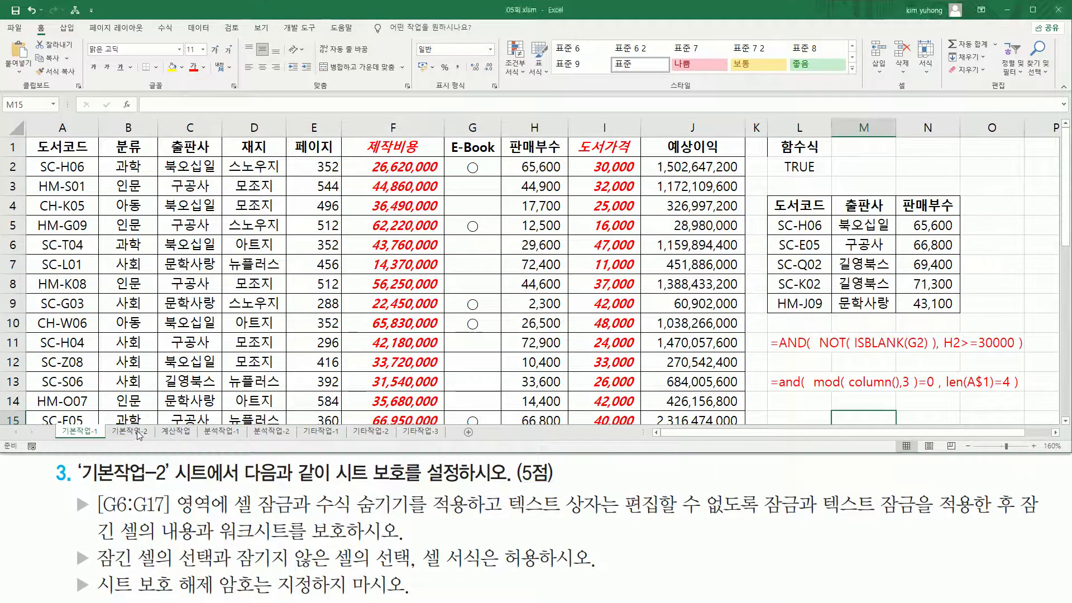
# Open the 기본작업-2 sheet and compare the 총점 range G6:G17 with the task's cell lock and formula hiding requirement.
pyautogui.click(130, 431)
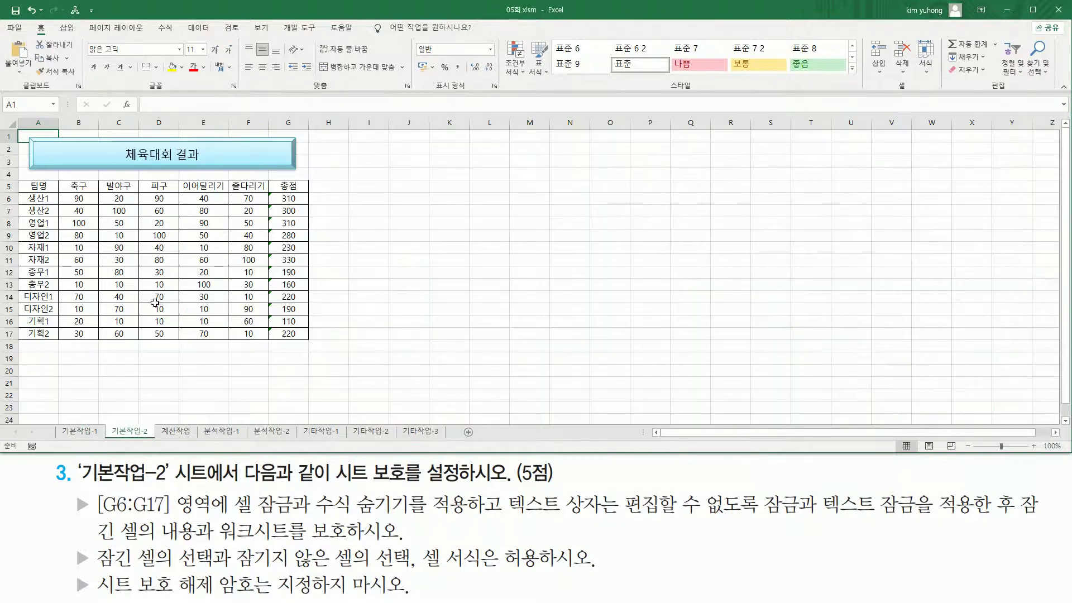
pyautogui.scroll(3, 148, 302)
pyautogui.scroll(2, 148, 301)
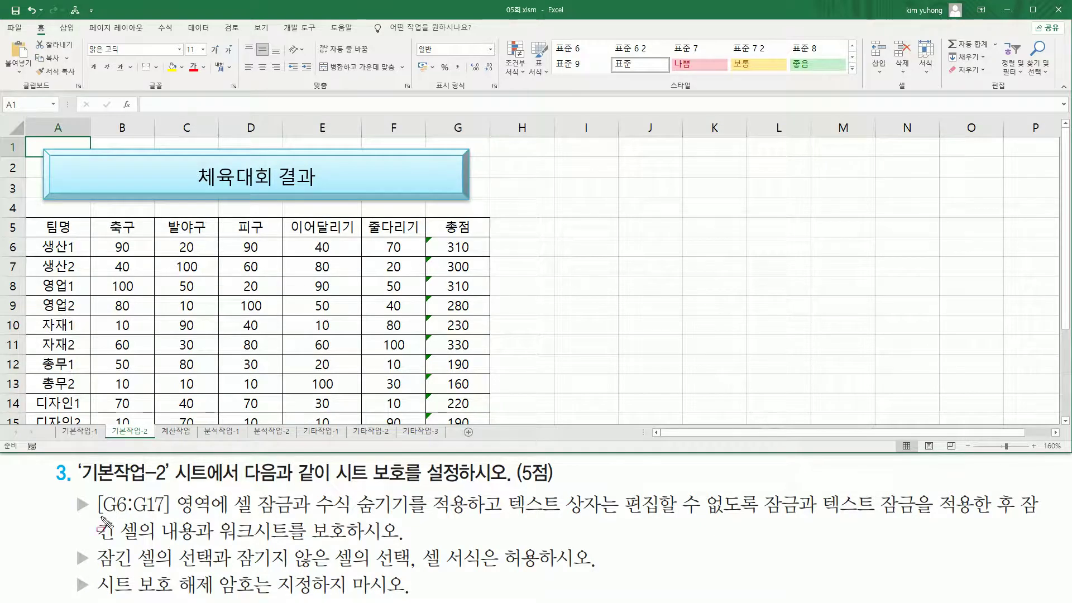
pyautogui.moveTo(96, 516)
pyautogui.mouseDown()
pyautogui.moveTo(162, 517)
pyautogui.moveTo(179, 495)
pyautogui.moveTo(211, 491)
pyautogui.mouseUp()
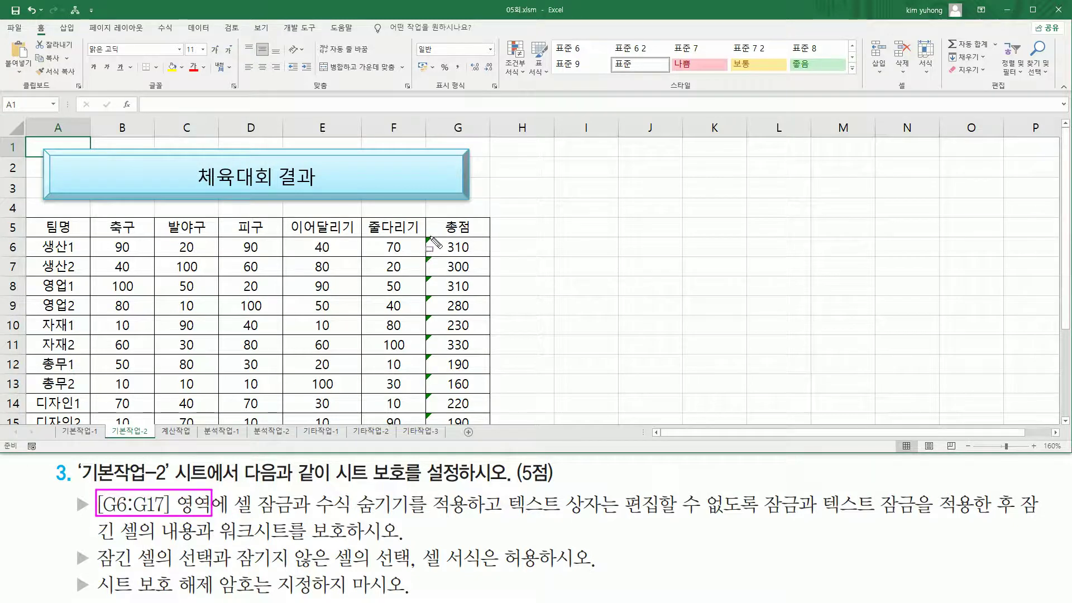
pyautogui.moveTo(429, 243); pyautogui.dragTo(483, 431)
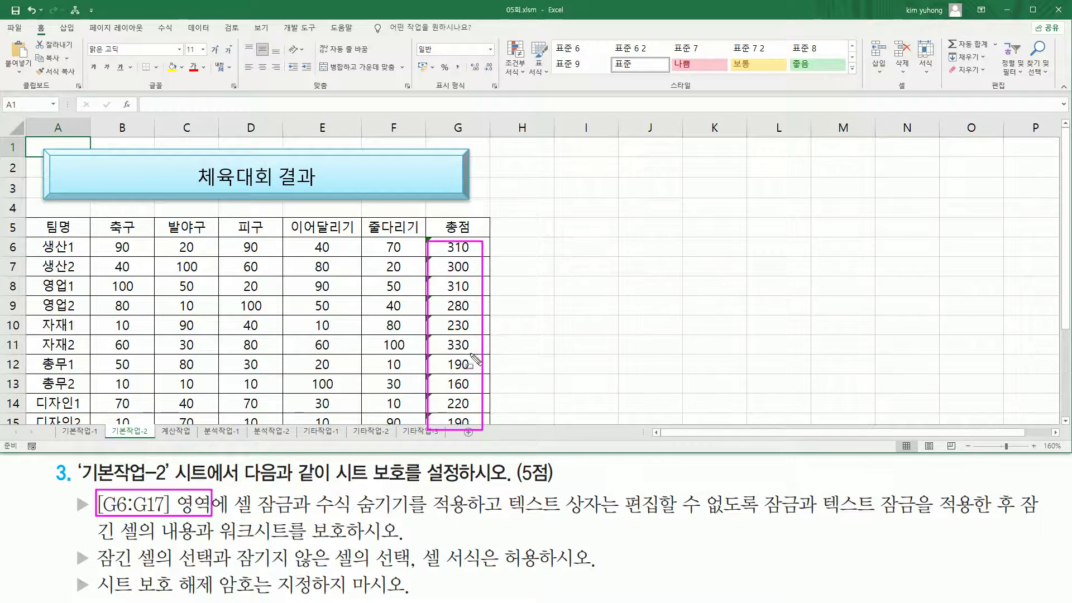
pyautogui.moveTo(233, 517); pyautogui.dragTo(467, 519)
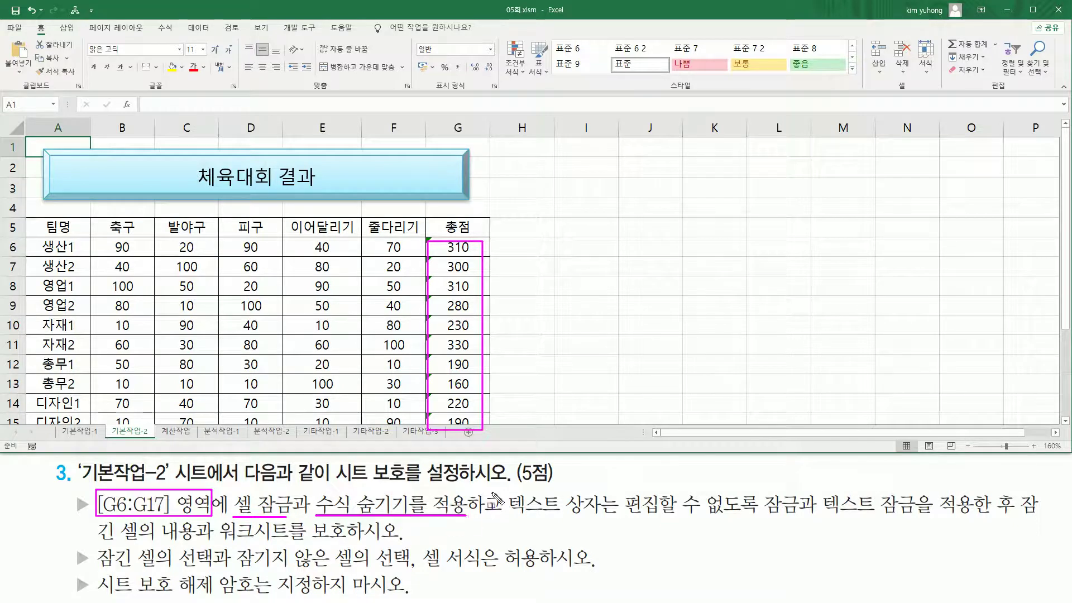
pyautogui.moveTo(506, 486); pyautogui.dragTo(507, 515)
pyautogui.press('Escape')
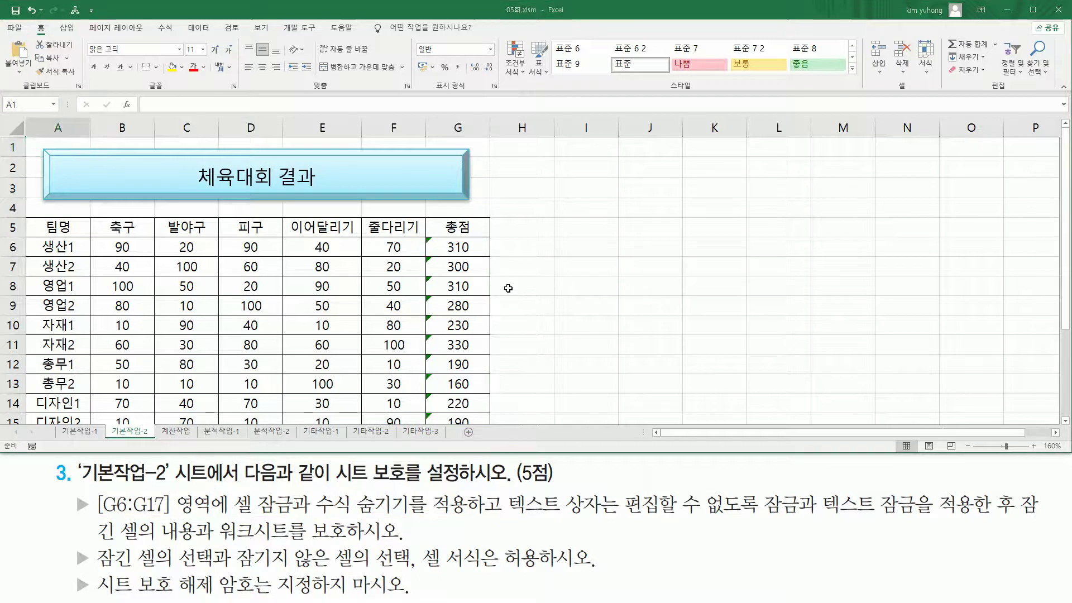
# Apply both the 잠금 and 숨김 cell protection options to G6:G17.
pyautogui.click(456, 246)
pyautogui.moveTo(462, 246); pyautogui.dragTo(483, 414)
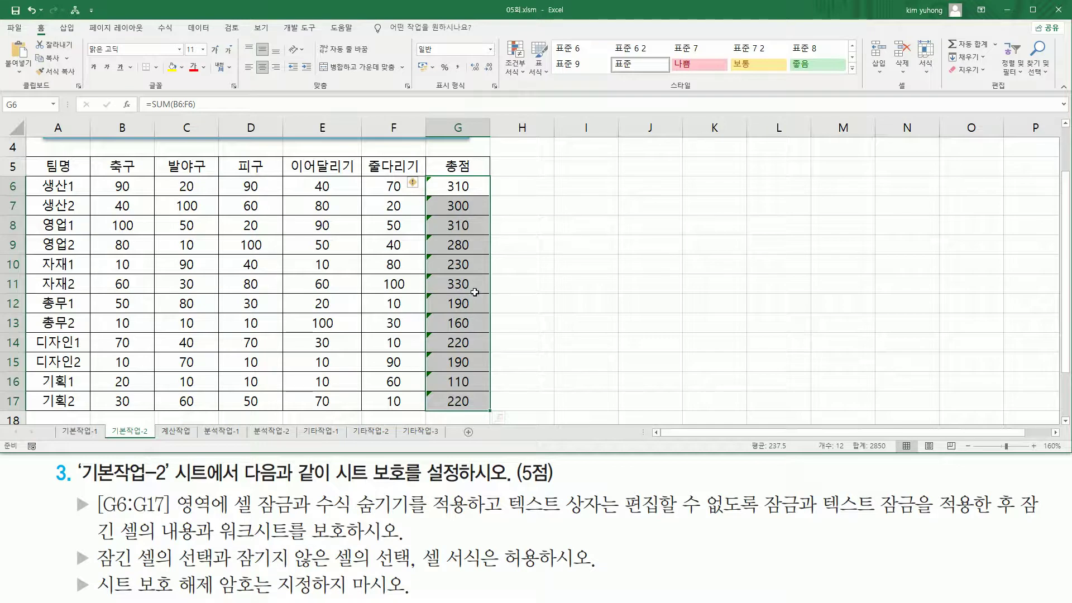
pyautogui.hotkey('ctrl', '1')
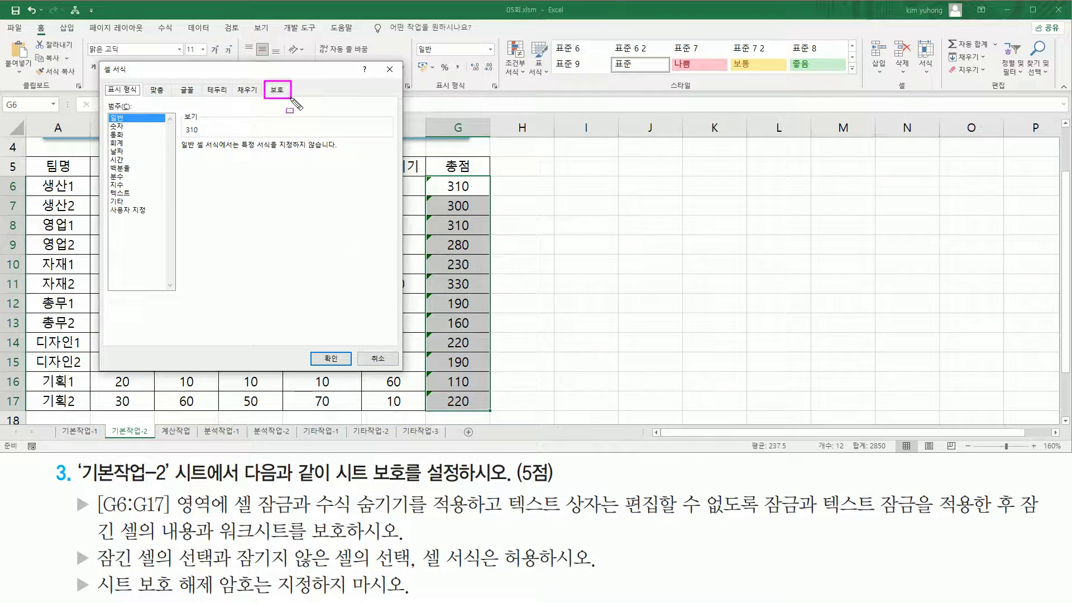
pyautogui.click(276, 90)
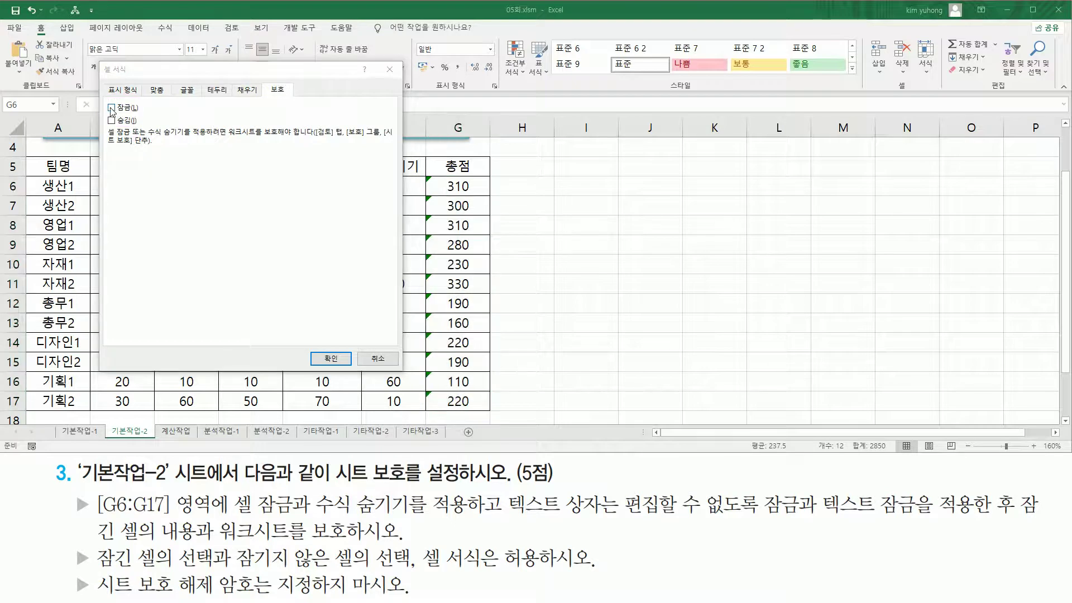
pyautogui.click(112, 108)
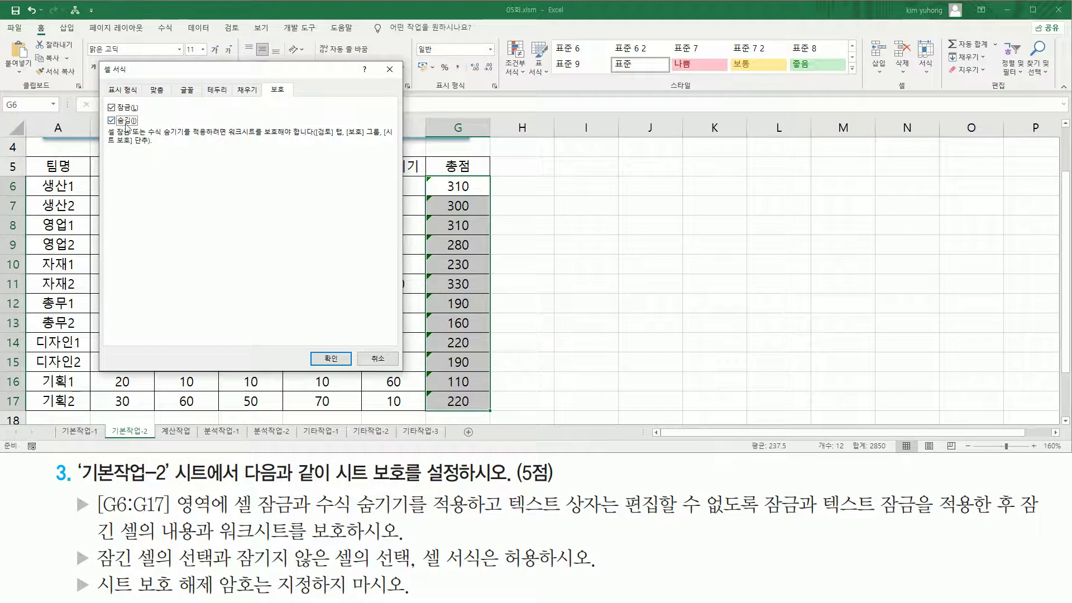
pyautogui.click(331, 359)
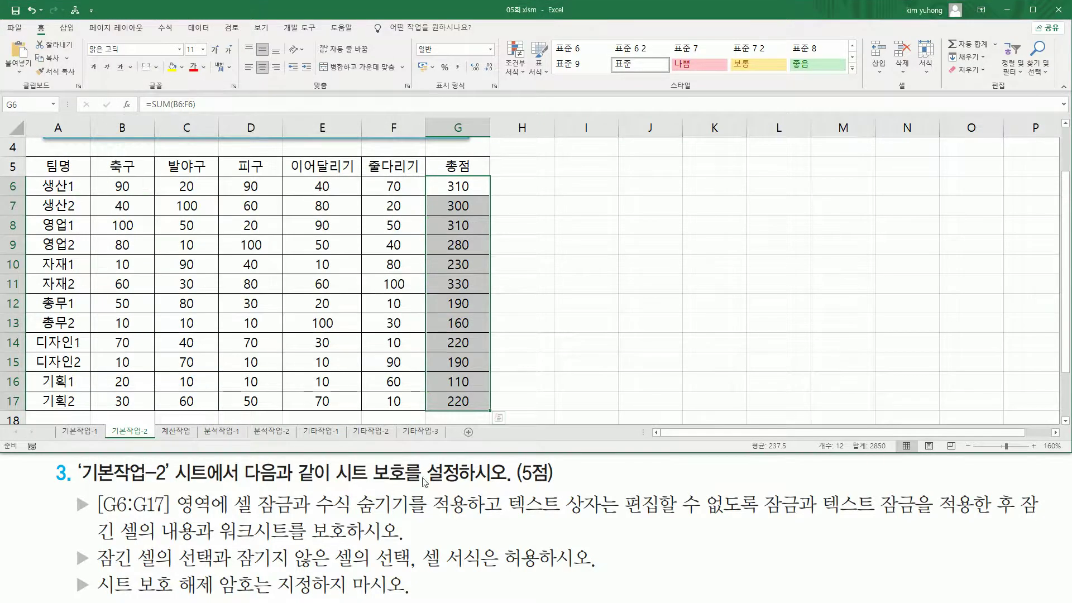
# Select the '체육대회 결과' title shape and check the task's lock and text lock requirement for it.
pyautogui.moveTo(505, 485)
pyautogui.mouseDown()
pyautogui.moveTo(507, 524)
pyautogui.moveTo(614, 515)
pyautogui.mouseUp()
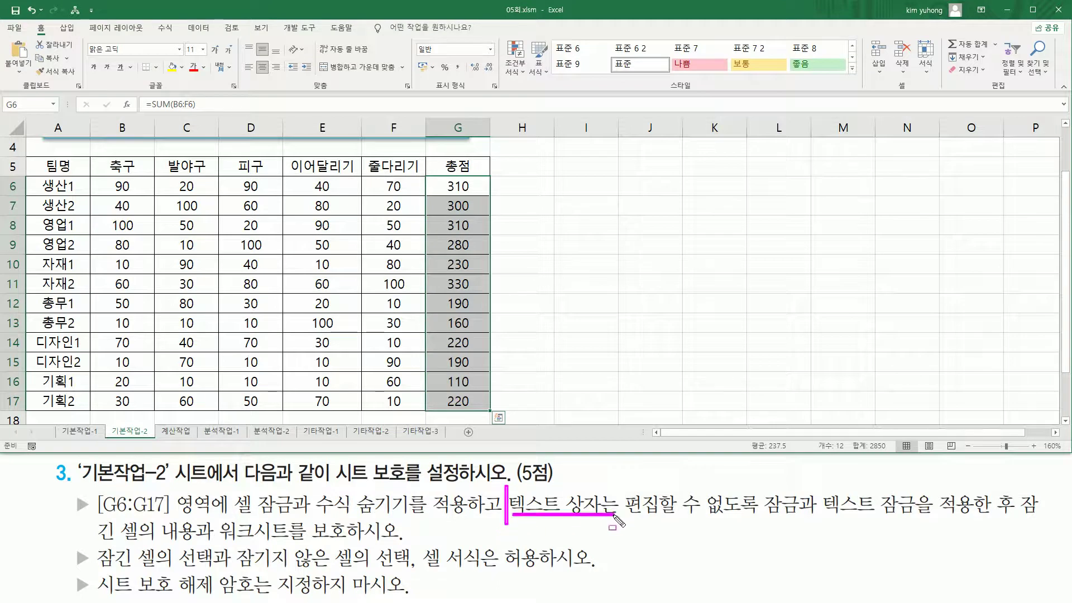
pyautogui.press('Escape')
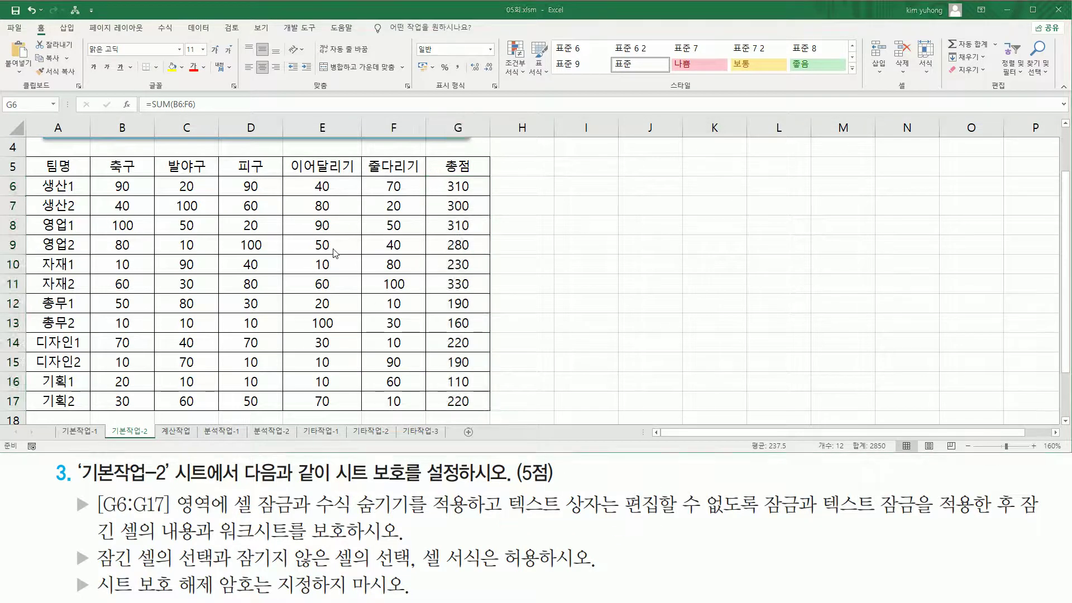
pyautogui.scroll(1, 331, 263)
pyautogui.scroll(1, 329, 263)
pyautogui.moveTo(26, 140)
pyautogui.mouseDown()
pyautogui.moveTo(520, 201)
pyautogui.moveTo(516, 210)
pyautogui.mouseUp()
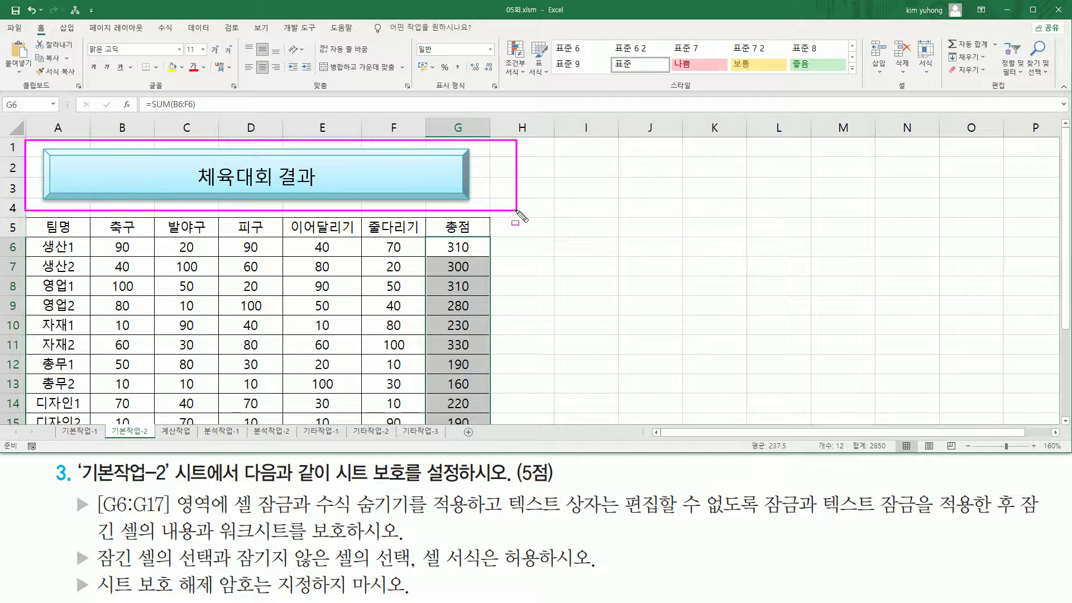
pyautogui.press('Escape')
pyautogui.click(445, 194)
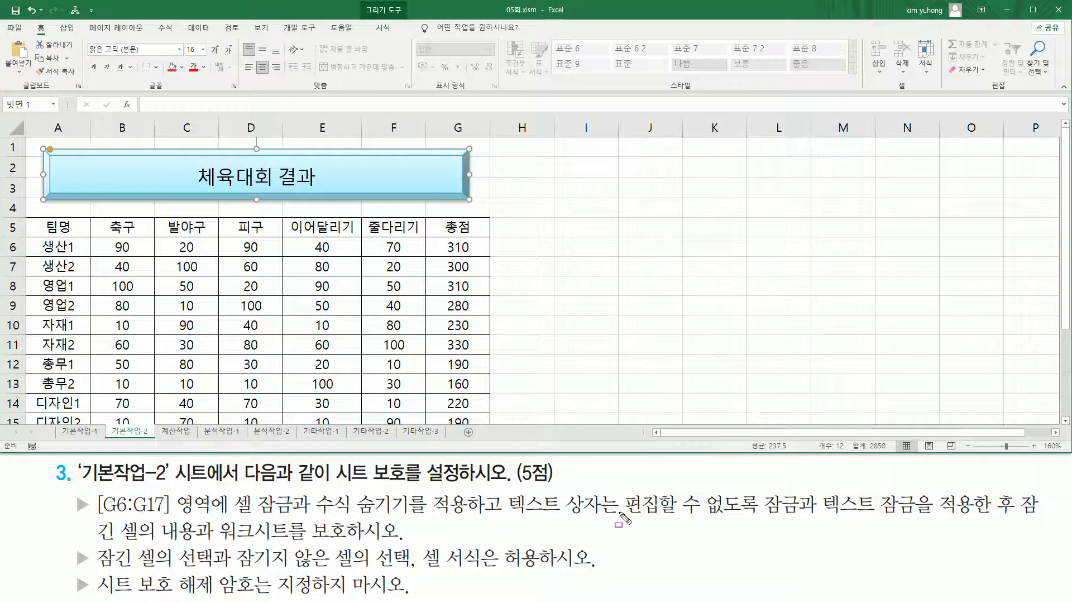
pyautogui.moveTo(624, 484)
pyautogui.mouseDown()
pyautogui.moveTo(759, 519)
pyautogui.moveTo(920, 519)
pyautogui.mouseUp()
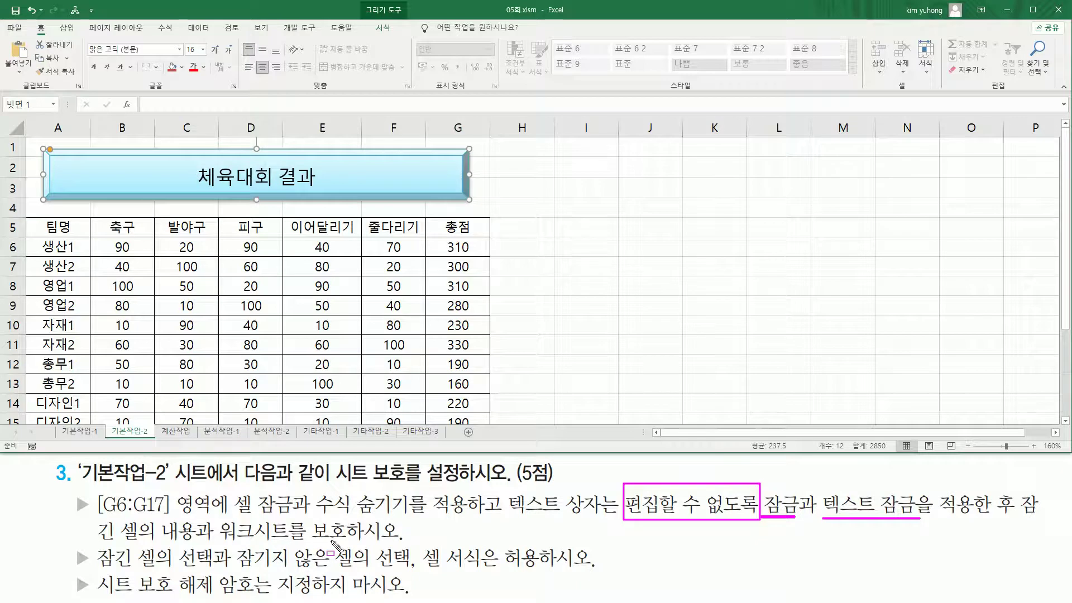
pyautogui.press('Escape')
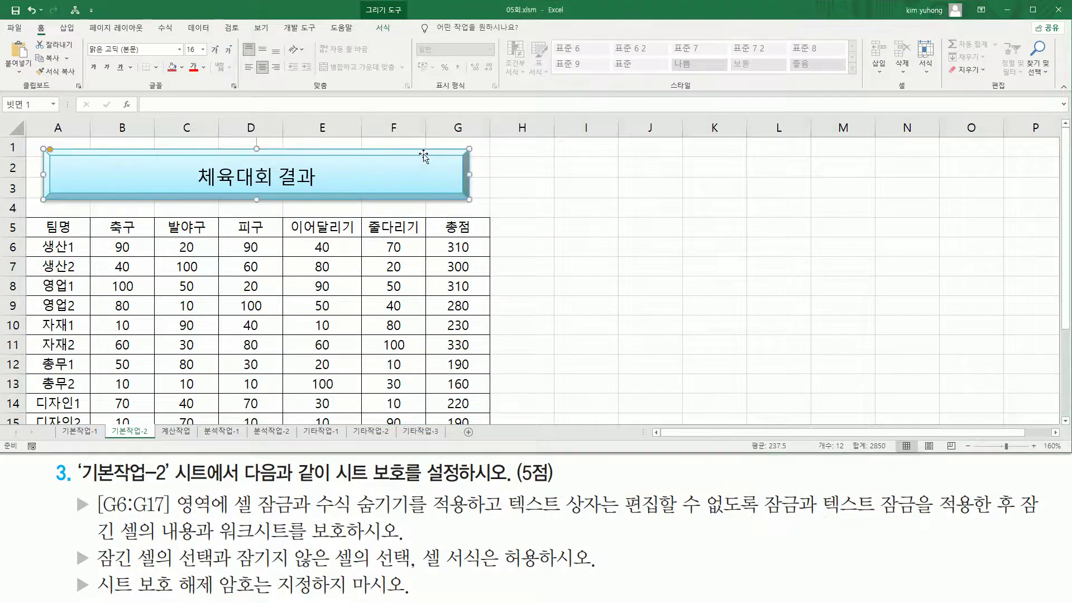
# Turn on 잠금 and 텍스트 잠금 in the '체육대회 결과' shape's properties.
pyautogui.rightClick(425, 158)
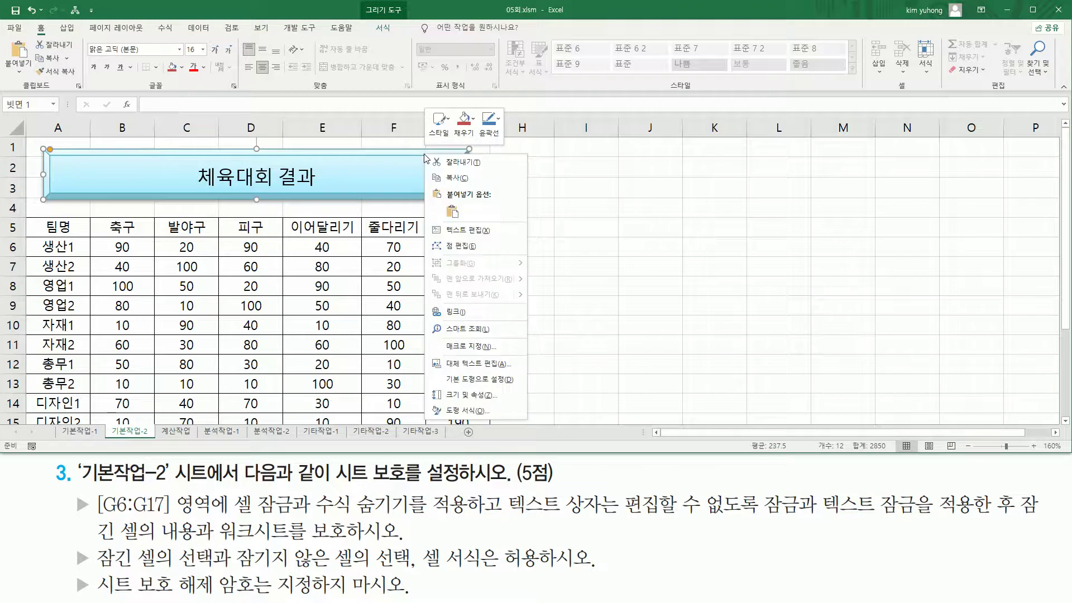
pyautogui.click(468, 411)
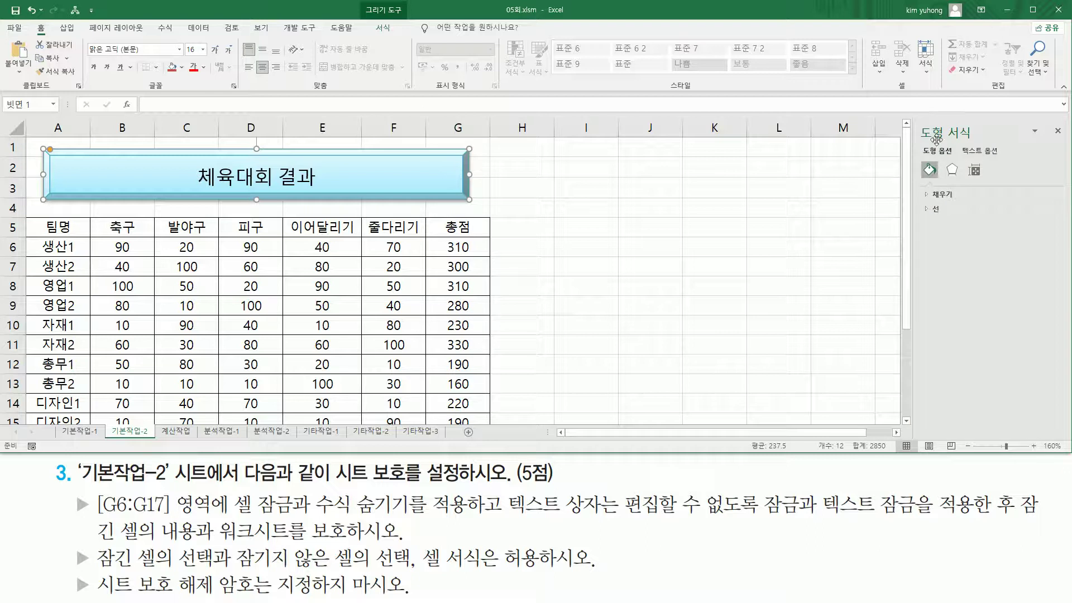
pyautogui.click(975, 173)
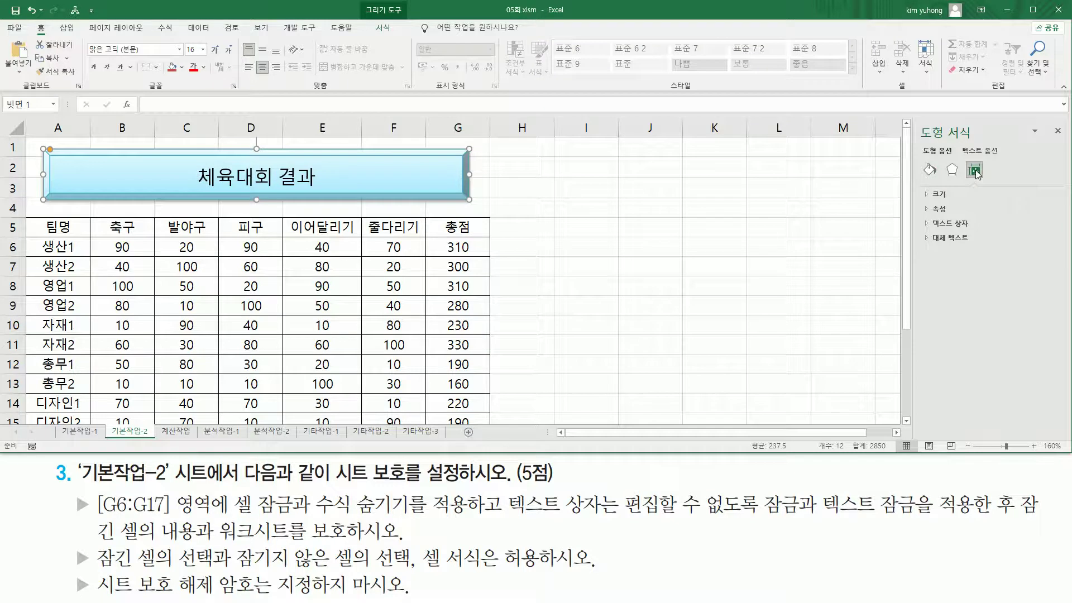
pyautogui.click(928, 211)
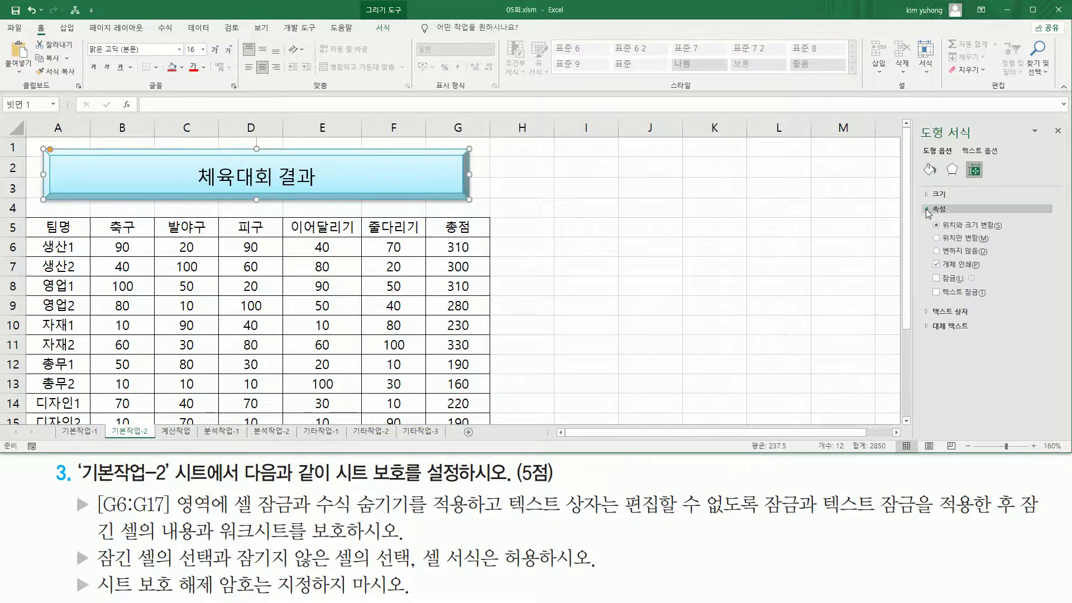
pyautogui.moveTo(766, 487)
pyautogui.mouseDown()
pyautogui.moveTo(801, 522)
pyautogui.moveTo(970, 514)
pyautogui.mouseUp()
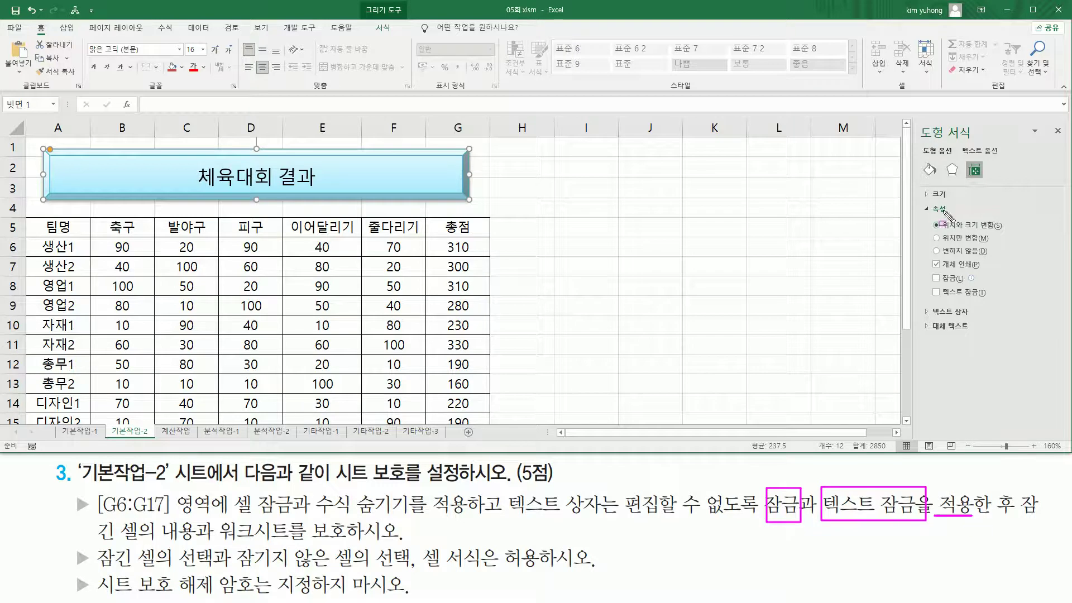
pyautogui.moveTo(927, 270)
pyautogui.mouseDown()
pyautogui.moveTo(946, 299)
pyautogui.moveTo(988, 301)
pyautogui.mouseUp()
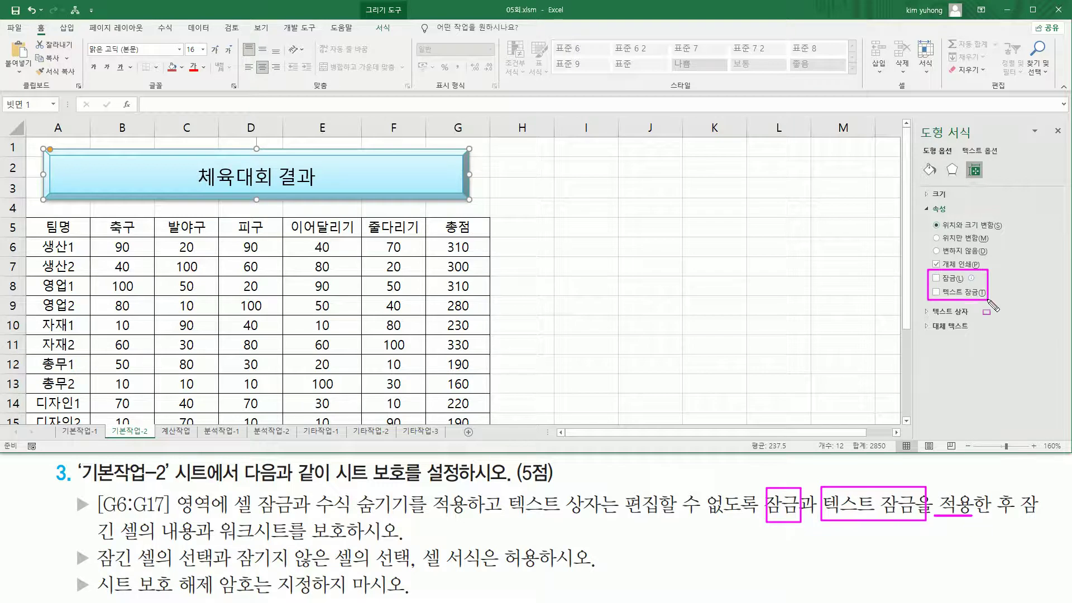
pyautogui.press('Escape')
pyautogui.click(937, 278)
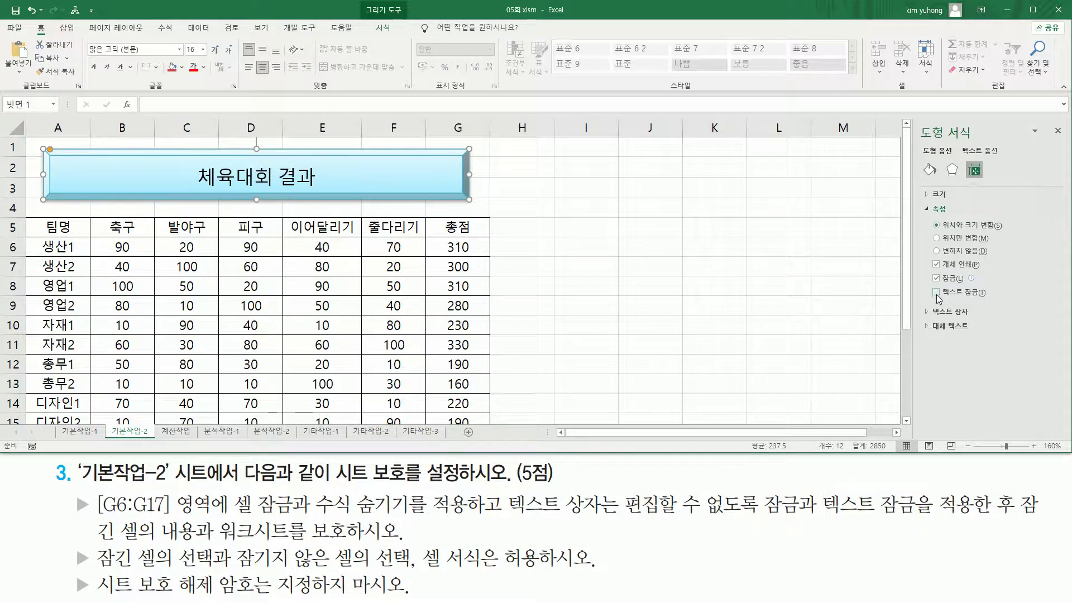
pyautogui.moveTo(922, 267)
pyautogui.mouseDown()
pyautogui.moveTo(952, 301)
pyautogui.moveTo(989, 305)
pyautogui.mouseUp()
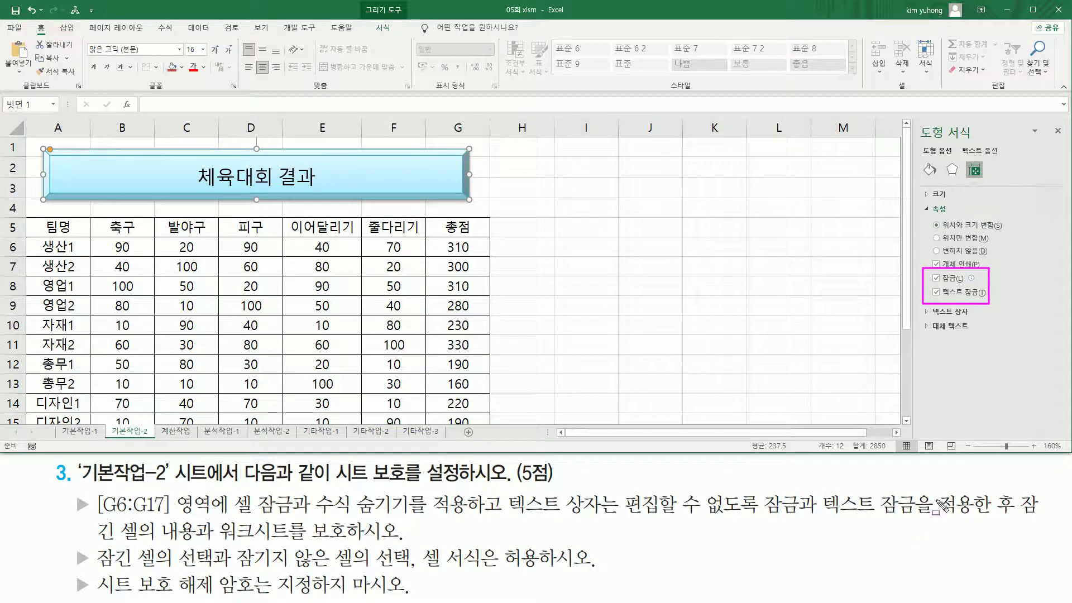
# Check the task's requirement to protect the locked cells' contents and the worksheet.
pyautogui.moveTo(972, 482); pyautogui.dragTo(972, 537)
pyautogui.moveTo(1019, 517); pyautogui.dragTo(1036, 517)
pyautogui.moveTo(98, 539); pyautogui.dragTo(346, 540)
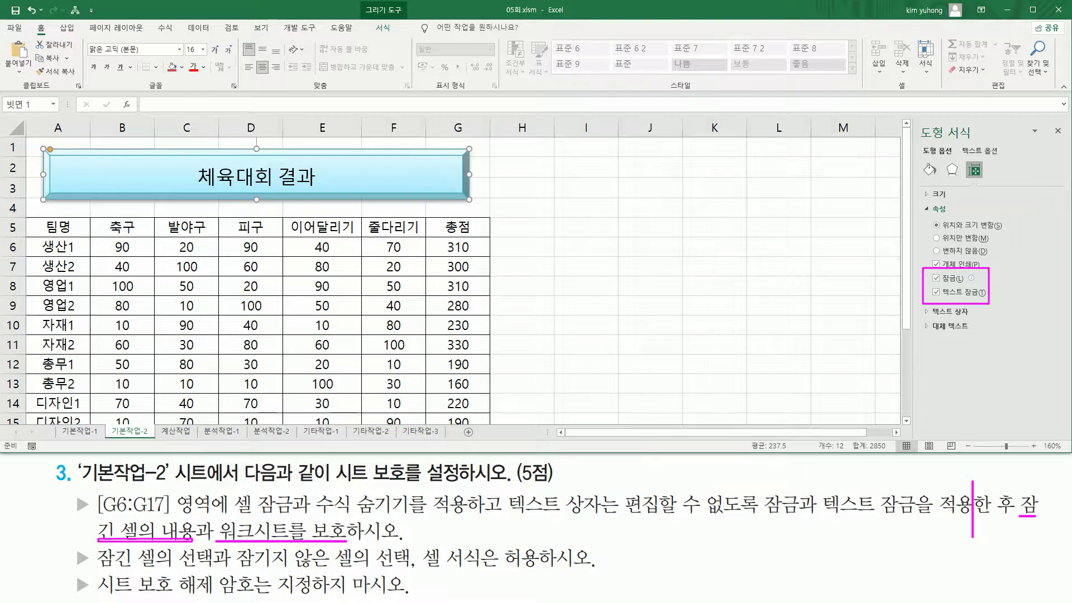
pyautogui.press('Escape')
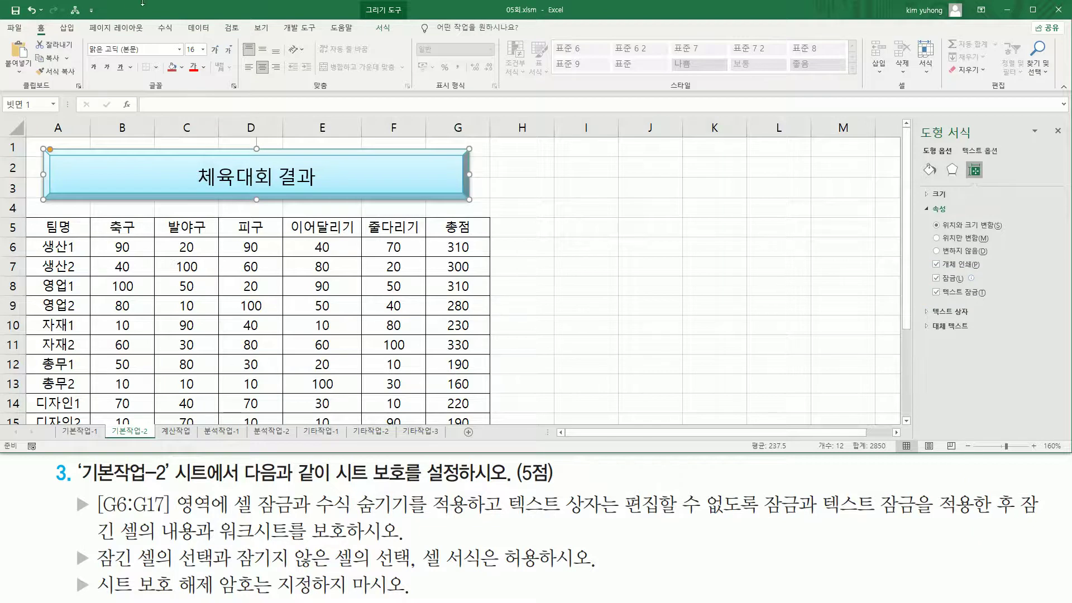
# Open the sheet protection settings for 기본작업-2 and check the 잠긴 셀의 내용과 워크시트 보호 option against the task.
pyautogui.moveTo(223, 20); pyautogui.dragTo(244, 35)
pyautogui.click(232, 28)
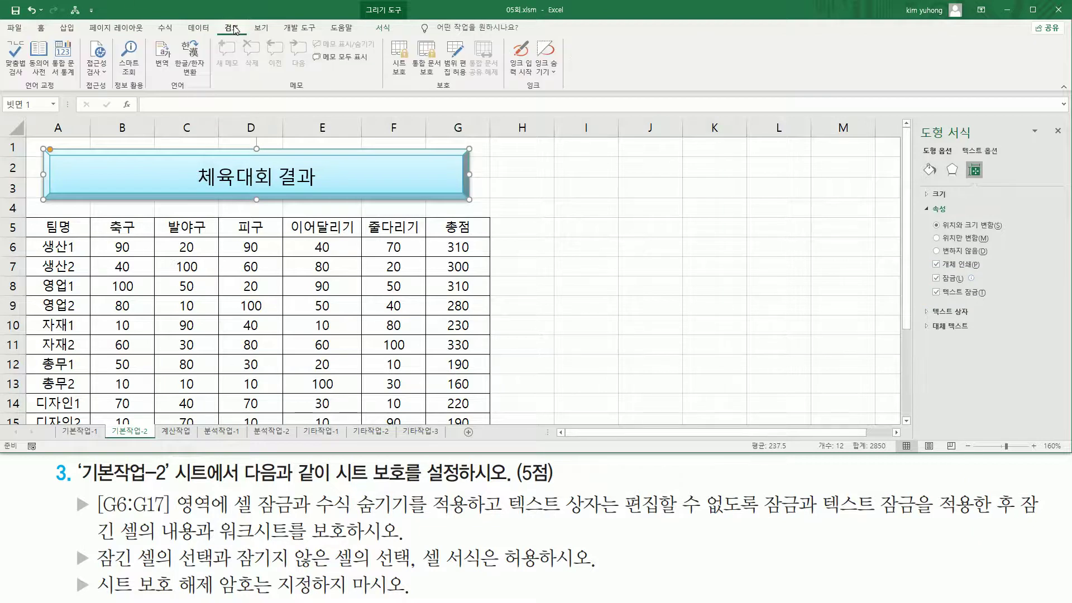
pyautogui.moveTo(385, 36)
pyautogui.mouseDown()
pyautogui.moveTo(409, 52)
pyautogui.moveTo(412, 83)
pyautogui.mouseUp()
pyautogui.click(402, 73)
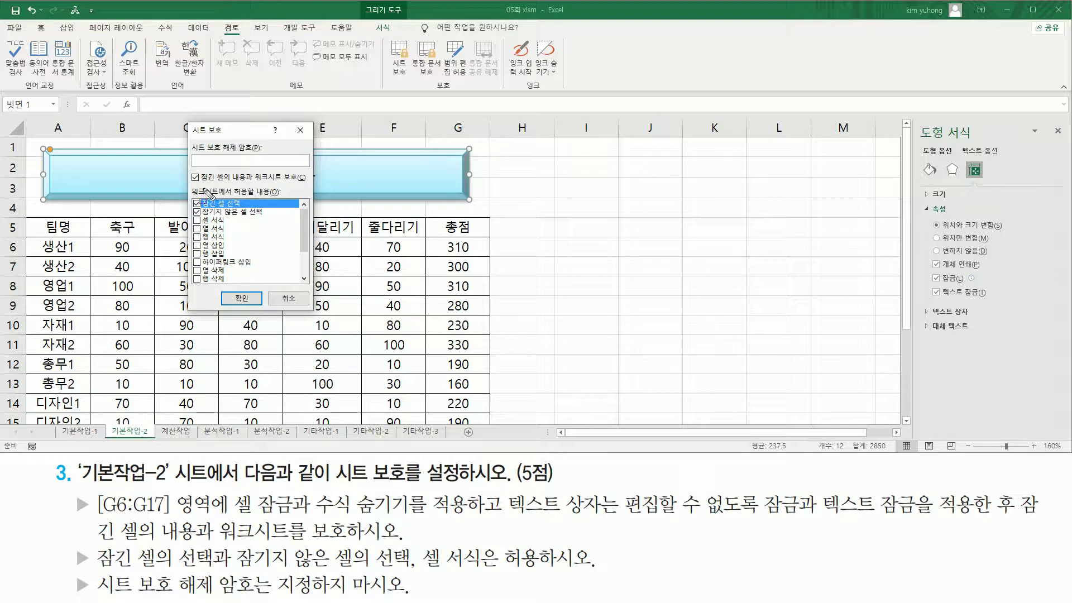
pyautogui.moveTo(201, 183); pyautogui.dragTo(305, 182)
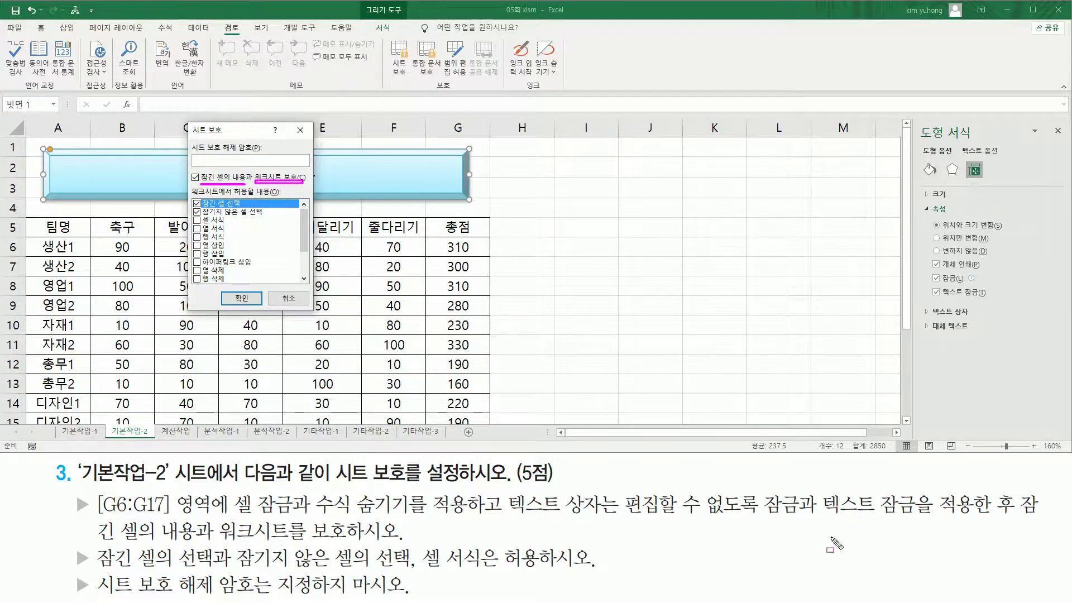
pyautogui.moveTo(99, 539)
pyautogui.mouseDown()
pyautogui.moveTo(297, 540)
pyautogui.moveTo(326, 531)
pyautogui.moveTo(350, 545)
pyautogui.moveTo(425, 545)
pyautogui.mouseUp()
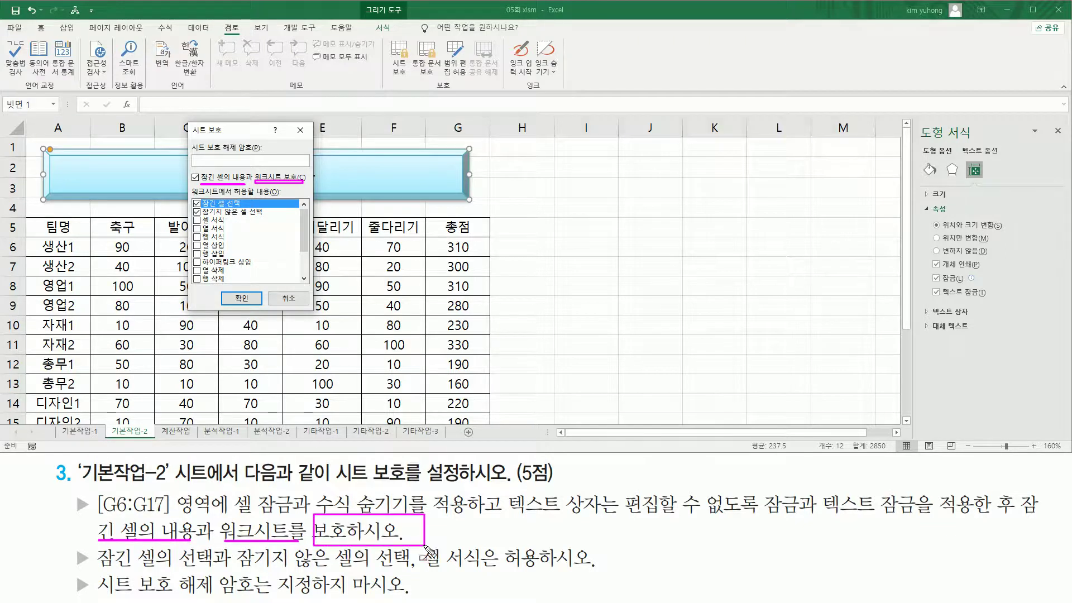
pyautogui.moveTo(189, 170); pyautogui.dragTo(200, 183)
pyautogui.press('Escape')
# Allow 셀 서식 on the protected sheet alongside 잠긴 셀 선택 and 잠기지 않은 셀 선택, as the task requires.
pyautogui.moveTo(98, 567); pyautogui.dragTo(599, 574)
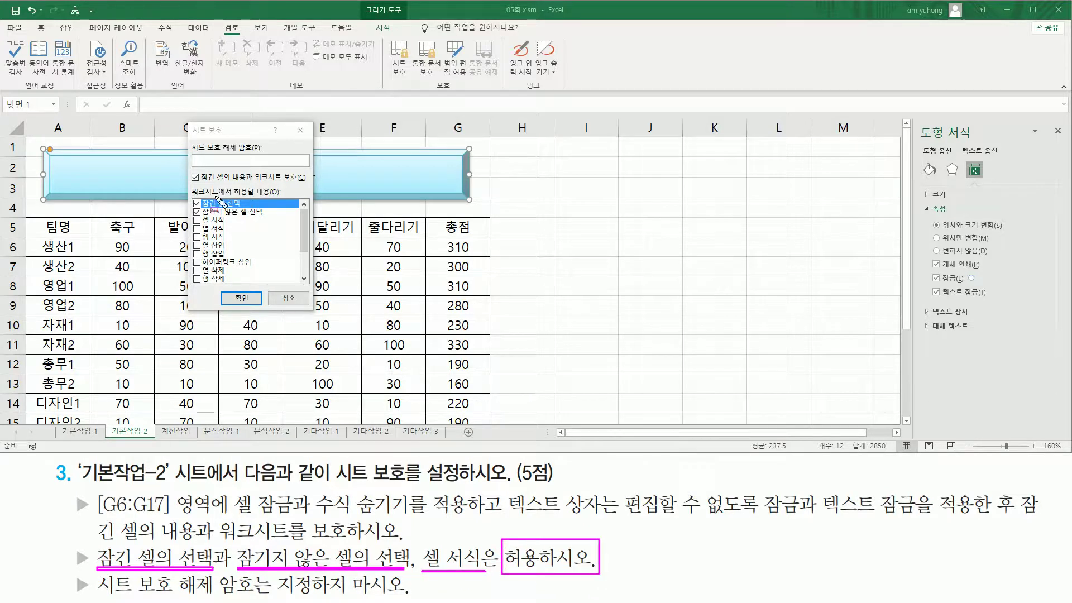
pyautogui.moveTo(233, 185)
pyautogui.mouseDown()
pyautogui.moveTo(279, 197)
pyautogui.moveTo(188, 205)
pyautogui.moveTo(267, 208)
pyautogui.moveTo(186, 216)
pyautogui.moveTo(267, 216)
pyautogui.mouseUp()
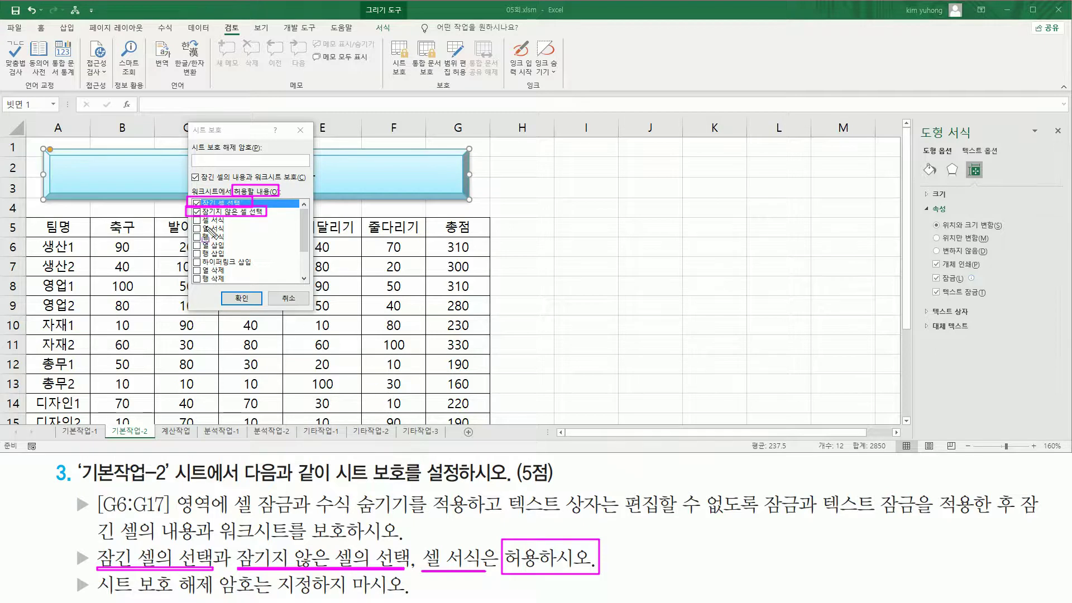
pyautogui.press('Escape')
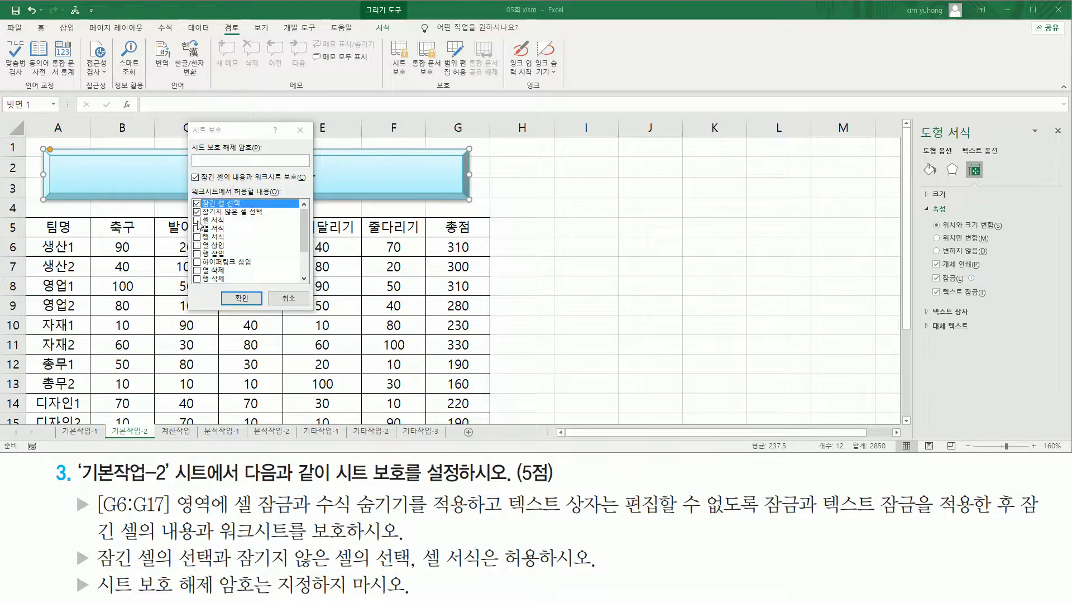
pyautogui.click(198, 221)
pyautogui.moveTo(191, 197)
pyautogui.mouseDown()
pyautogui.moveTo(206, 221)
pyautogui.moveTo(268, 226)
pyautogui.mouseUp()
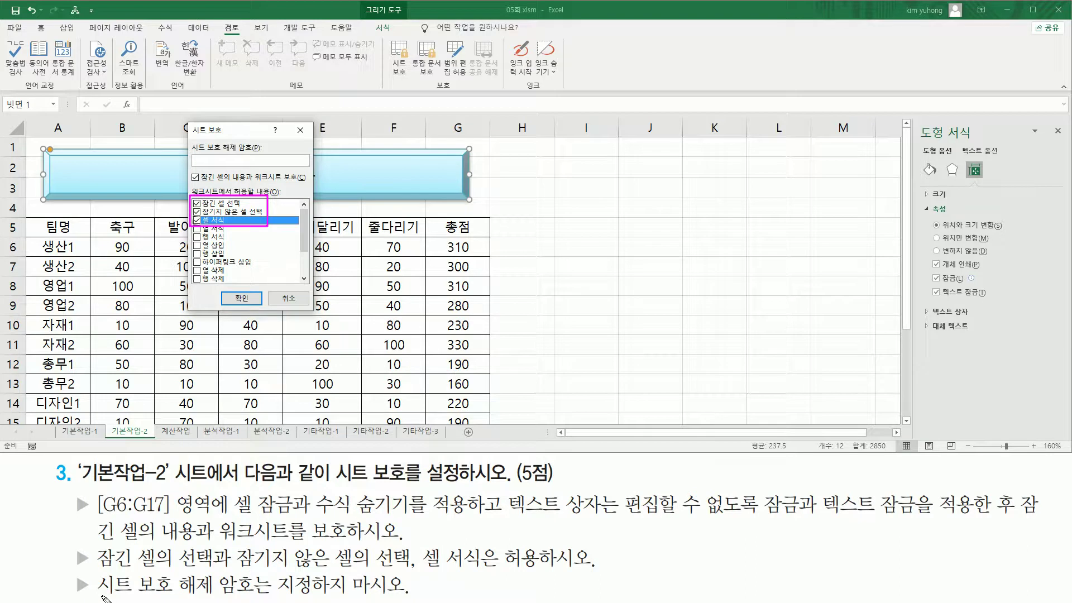
# Leave the unprotect password blank as the task requires and apply the protection to the 기본작업-2 sheet.
pyautogui.moveTo(97, 597); pyautogui.dragTo(417, 599)
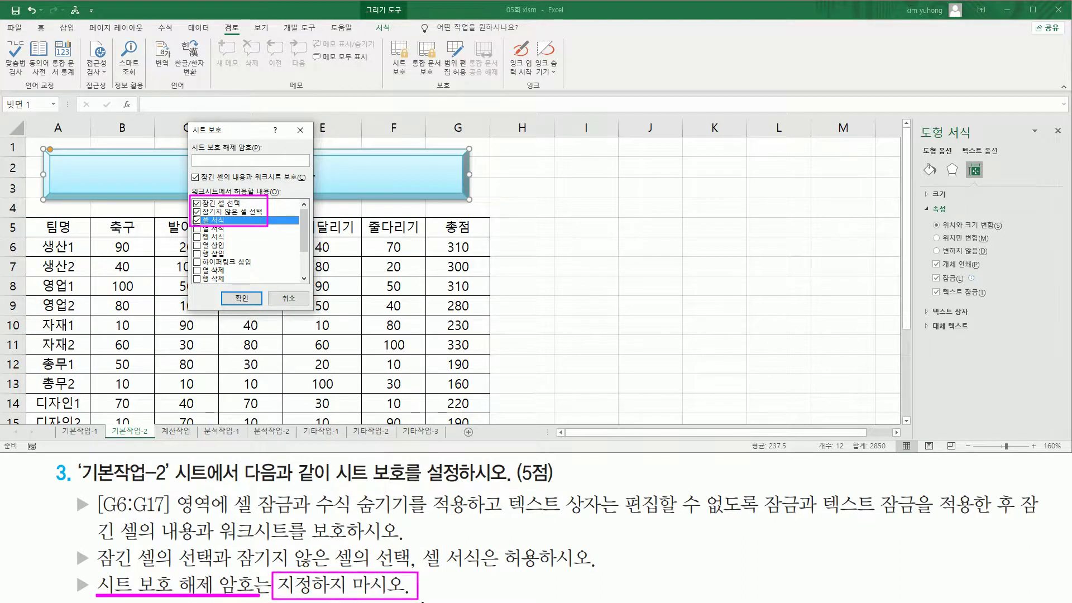
pyautogui.moveTo(193, 155); pyautogui.dragTo(281, 167)
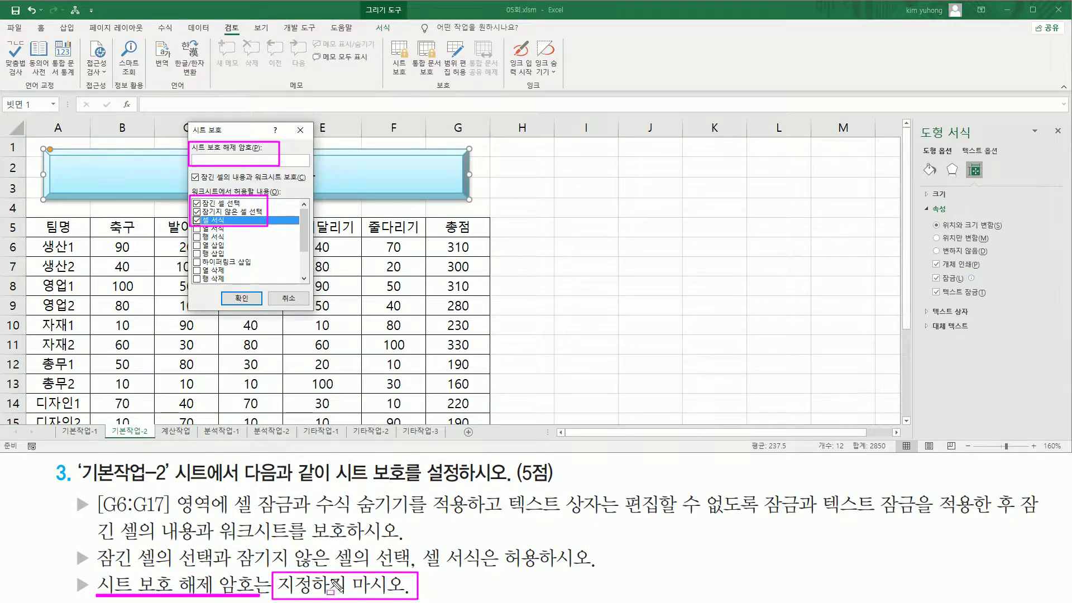
pyautogui.press('Escape')
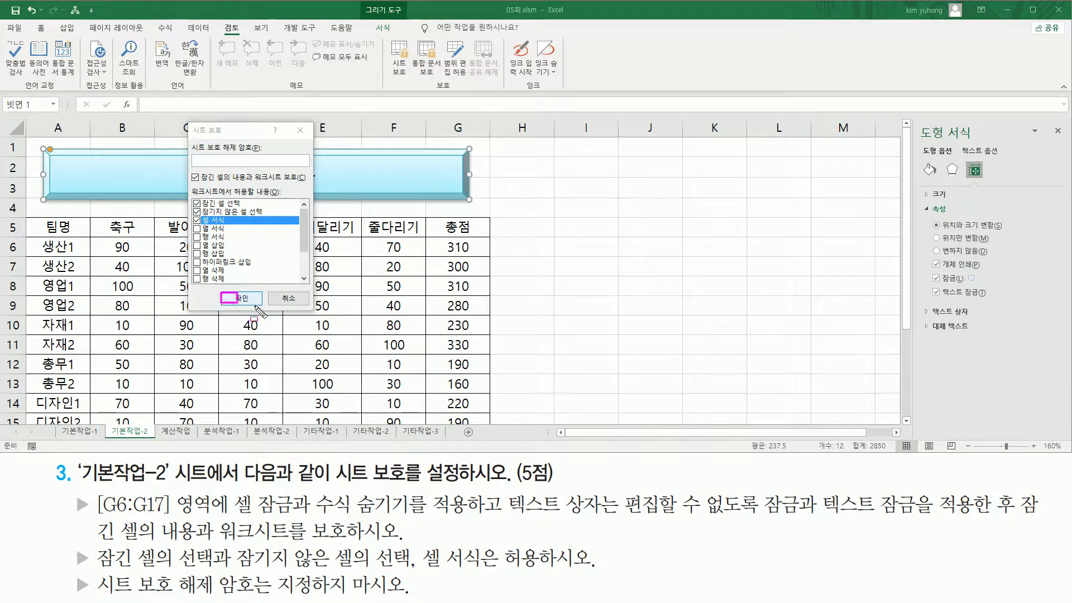
pyautogui.click(241, 299)
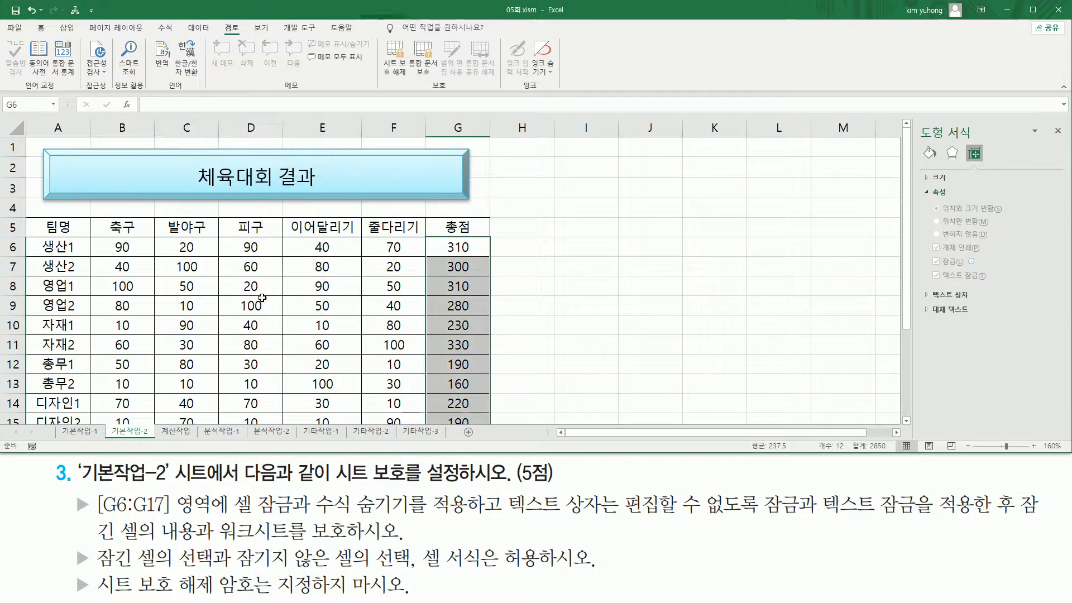
pyautogui.click(551, 293)
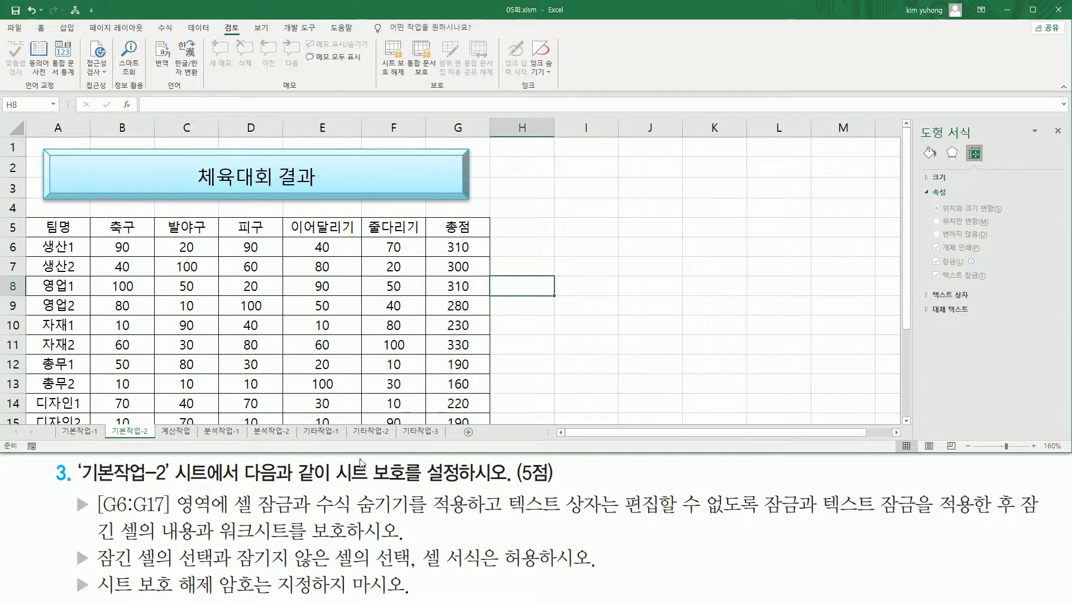